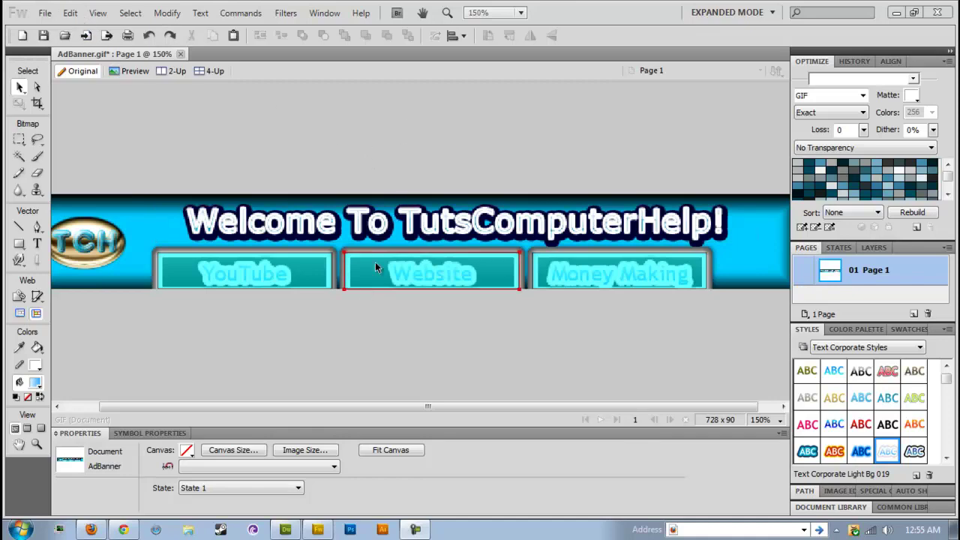
Switch from Fireworks to Google Chrome to test the published banner
key("ctrl+1")
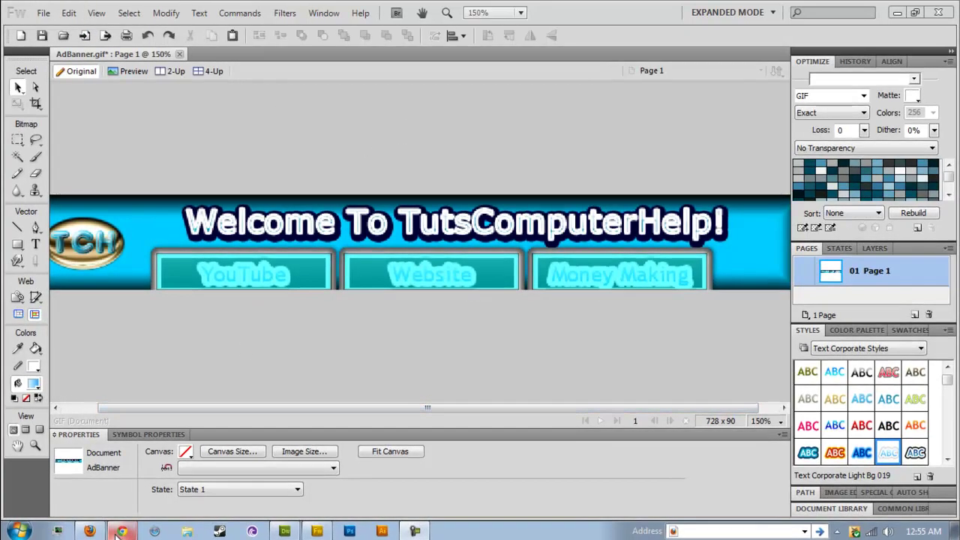
key("alt+Tab")
Load the Banner.htm page in a new Chrome tab
left_click(292, 9)
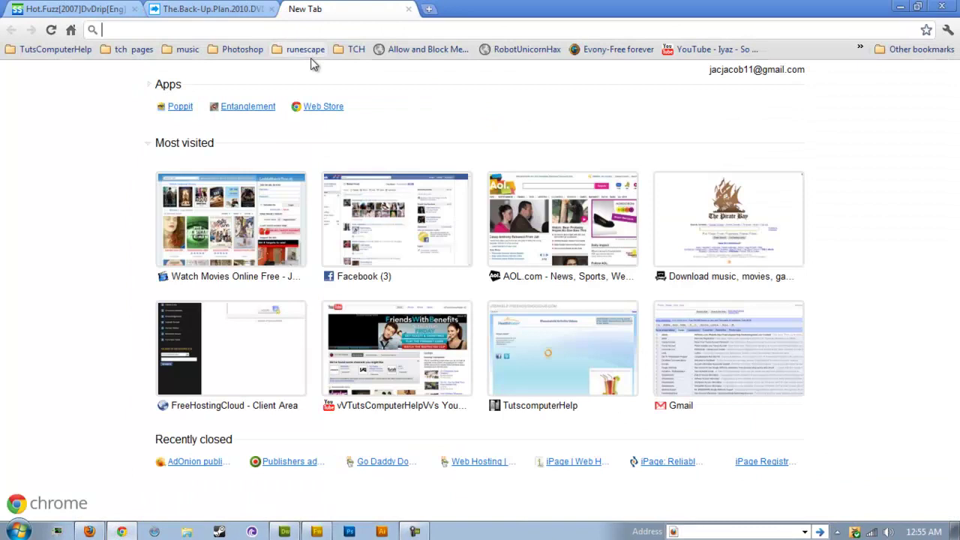
type("tut")
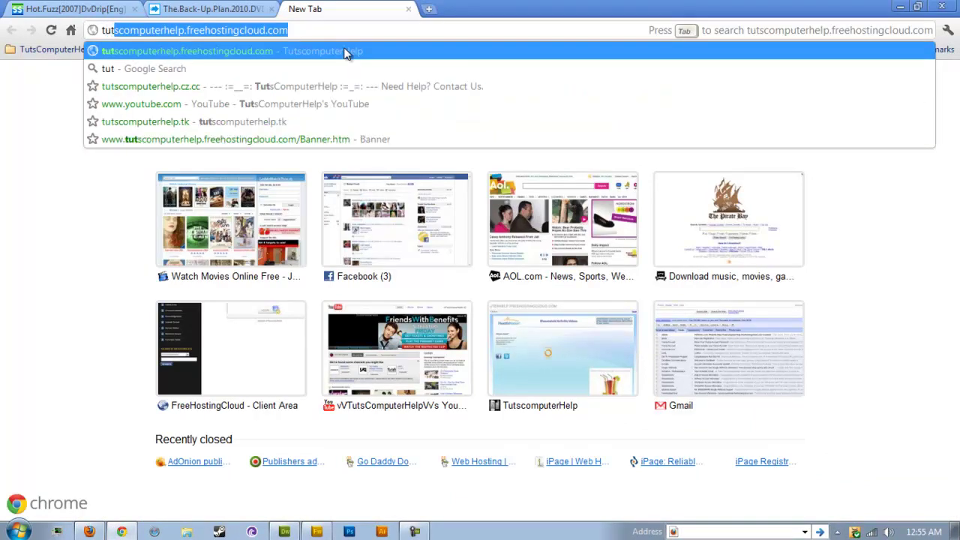
key("Right")
key("Down")
key("Down")
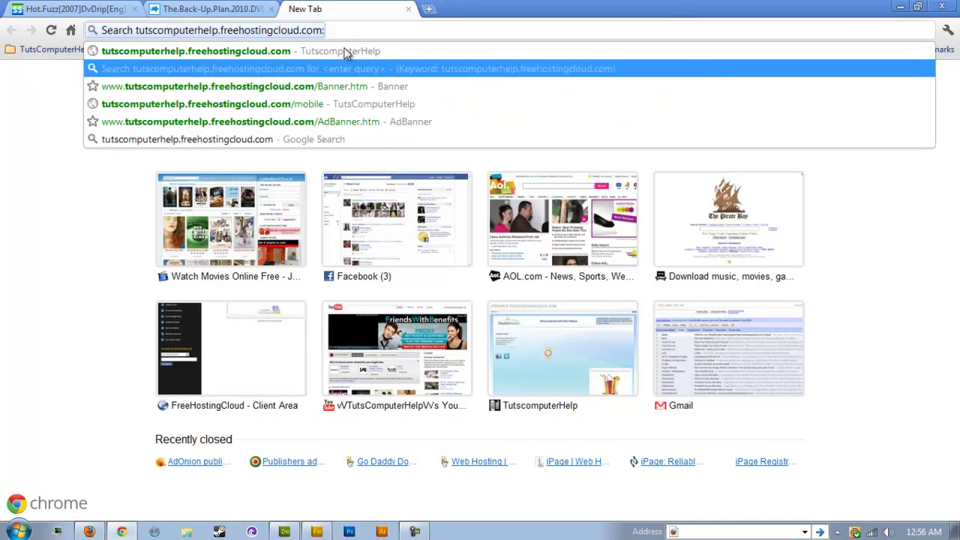
key("Return")
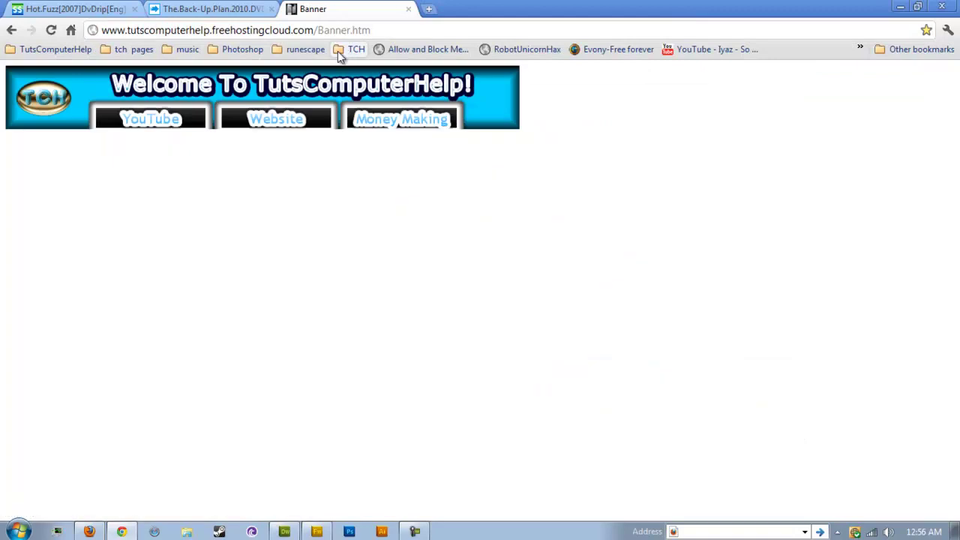
Test the YouTube, Website and Money Making links, then close the tab and minimize Chrome
left_click(142, 125)
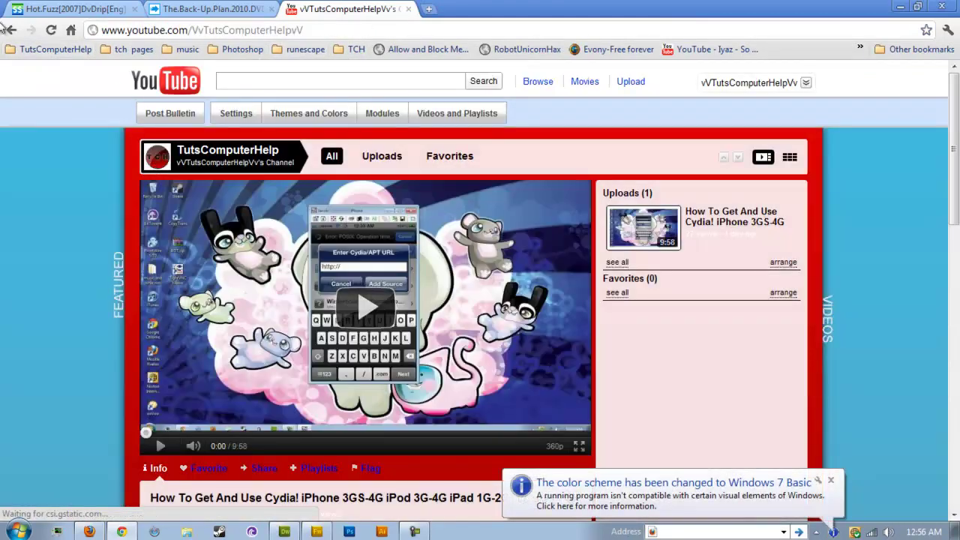
left_click(11, 30)
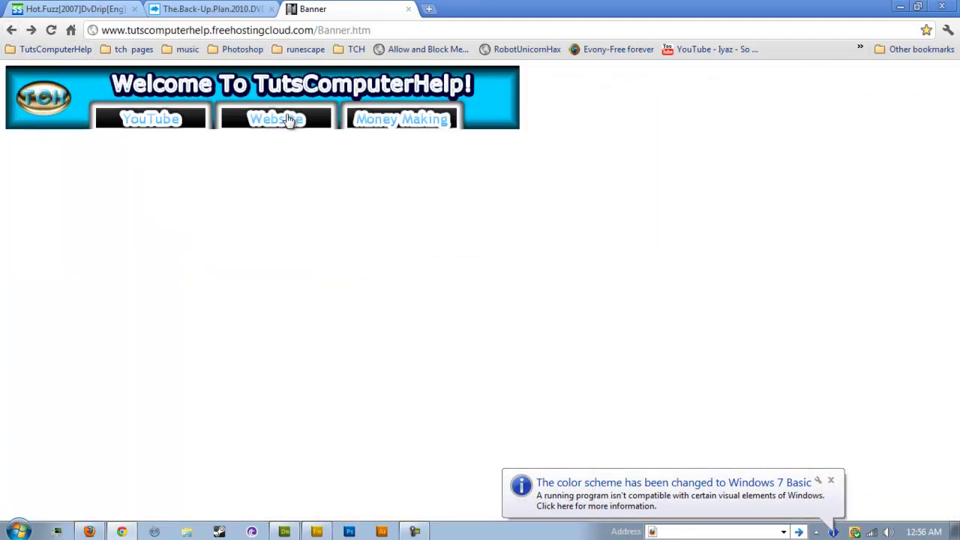
left_click(287, 120)
left_click(11, 30)
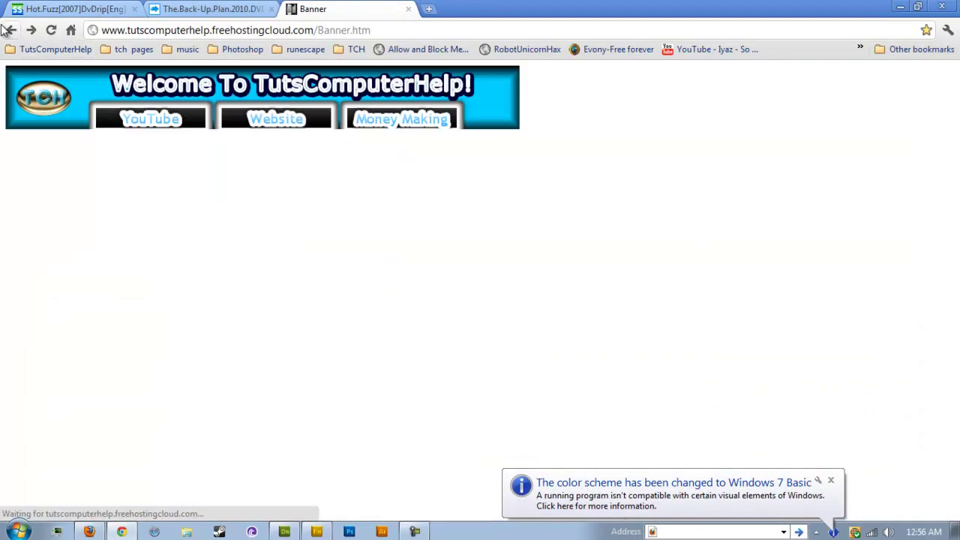
left_click(388, 123)
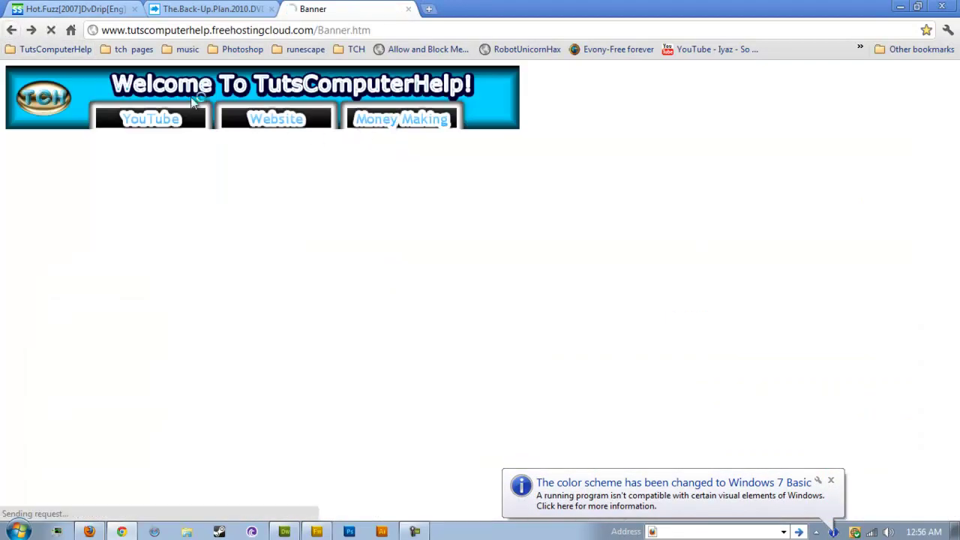
left_click(13, 31)
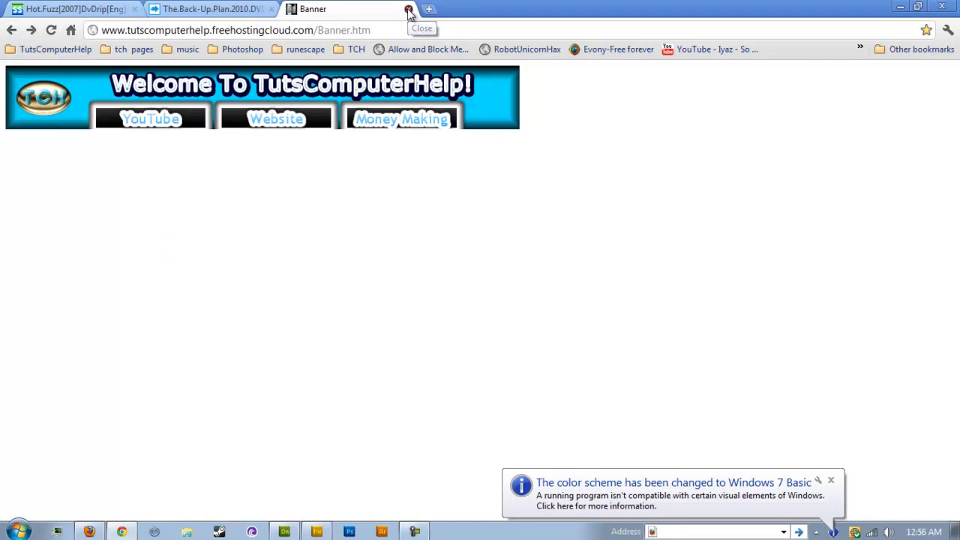
left_click(408, 9)
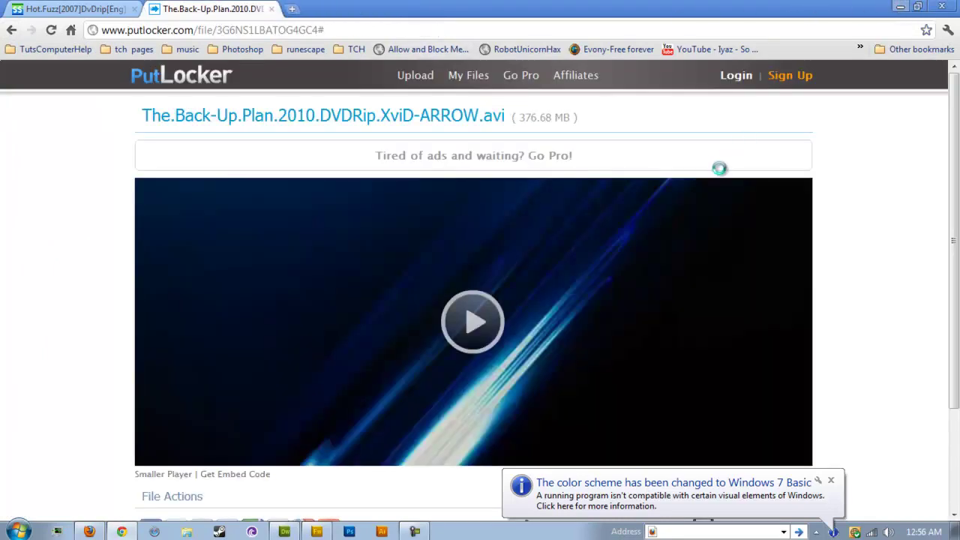
left_click(899, 7)
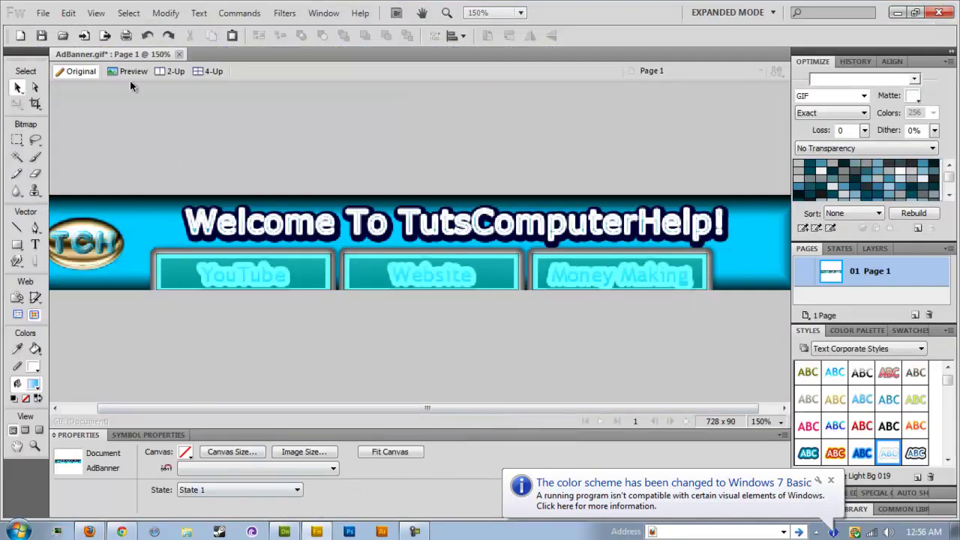
Create a new 728×90 pixel document with a Transparent canvas colour via File > New
left_click(43, 13)
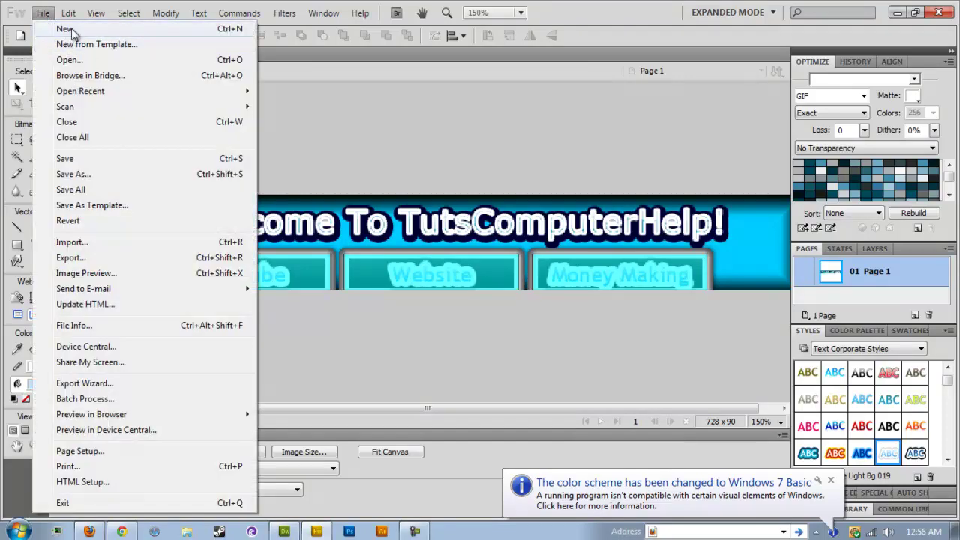
left_click(69, 30)
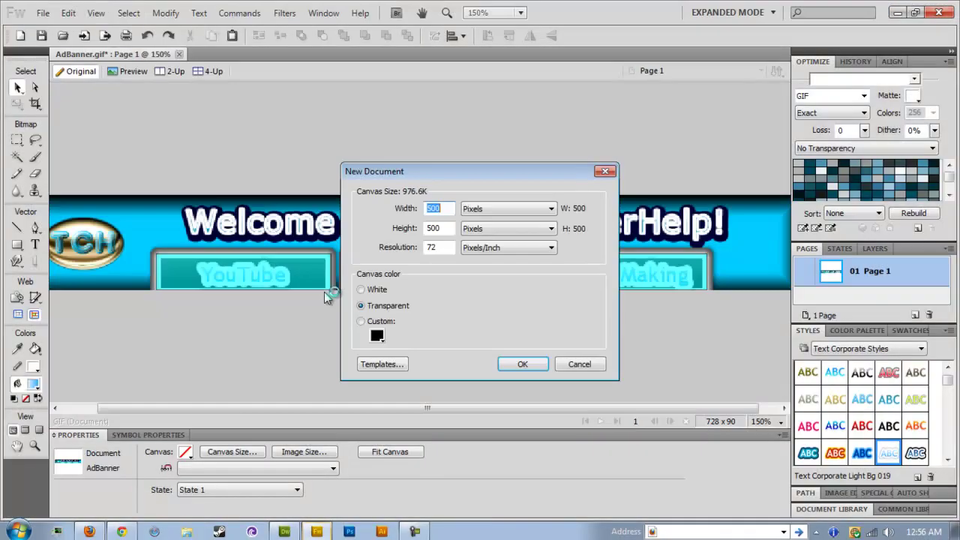
left_click(579, 364)
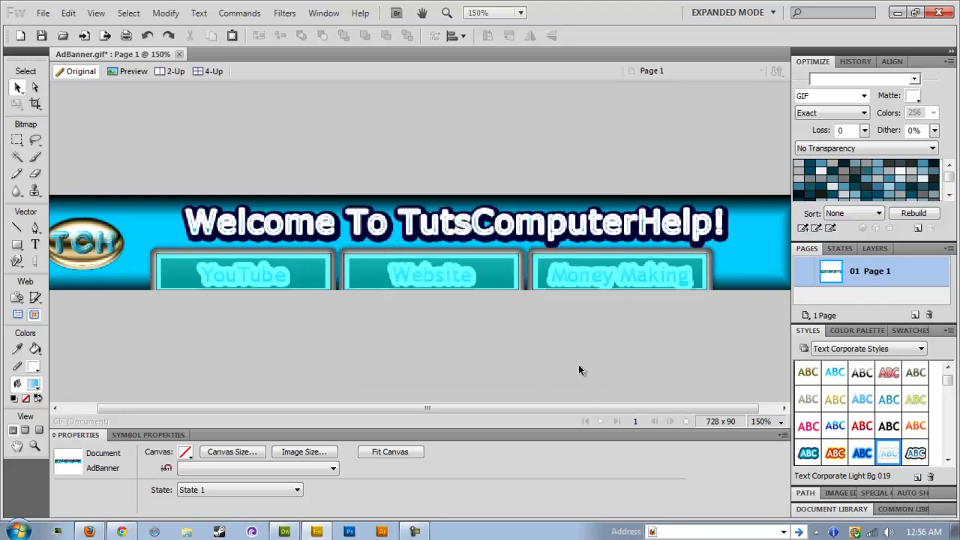
key("ctrl+a")
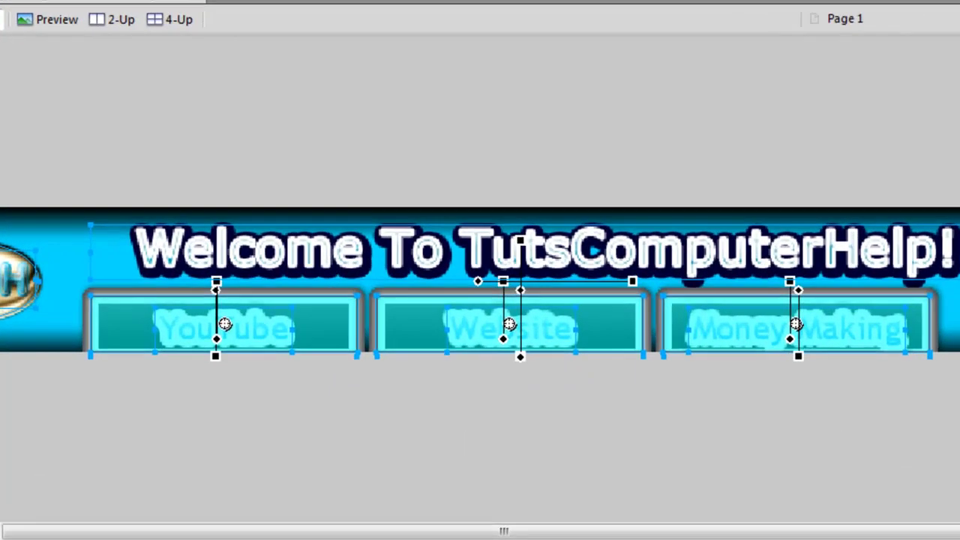
key("alt+f")
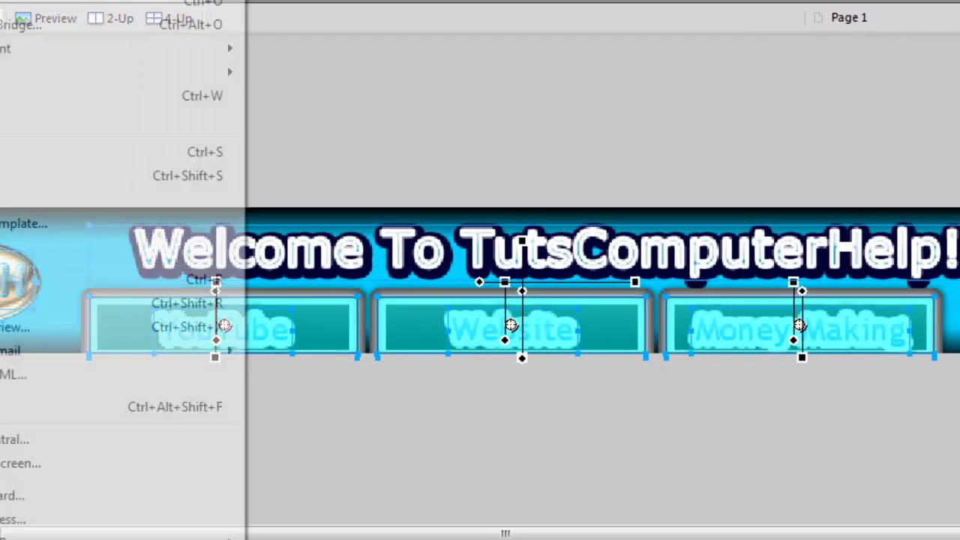
key("n")
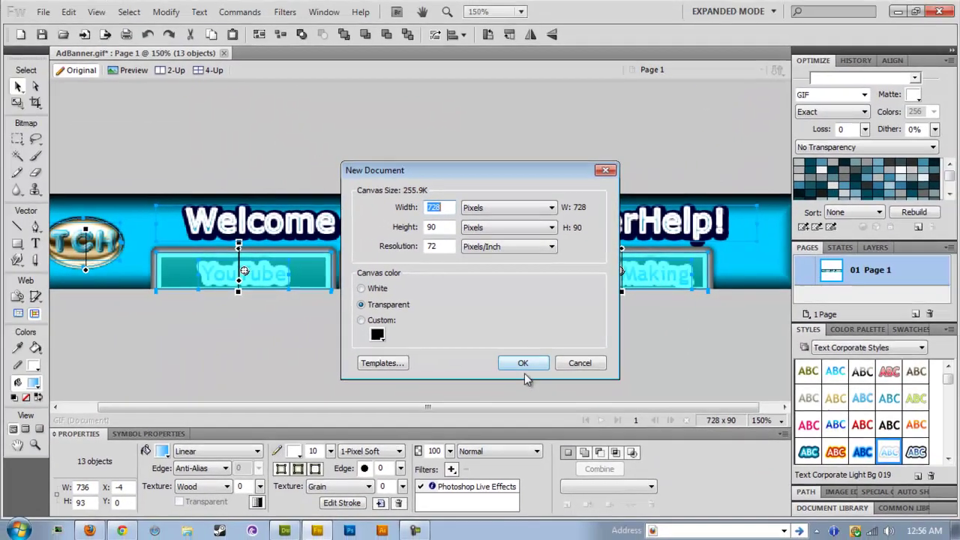
left_click(520, 361)
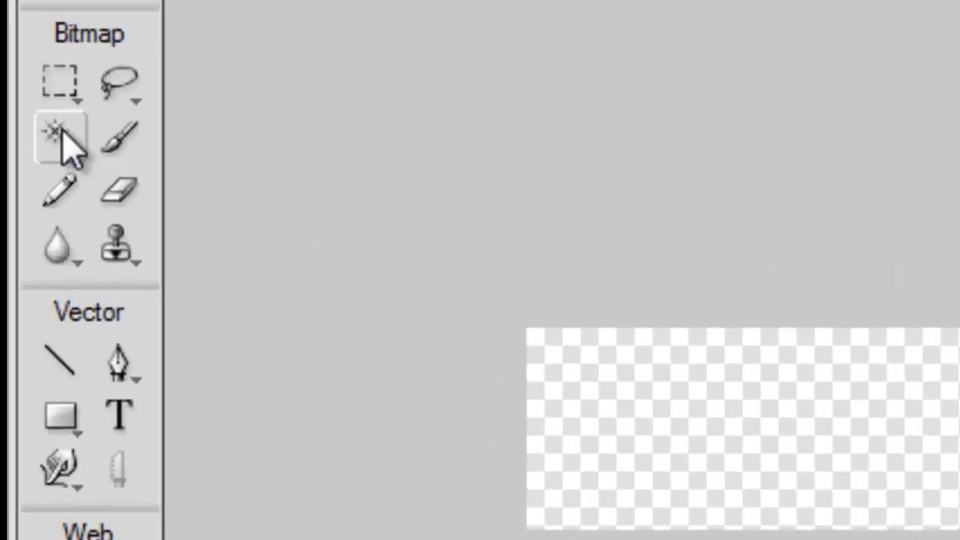
Pick the Rectangle tool to draw the blue background bar across the canvas
left_click(63, 425)
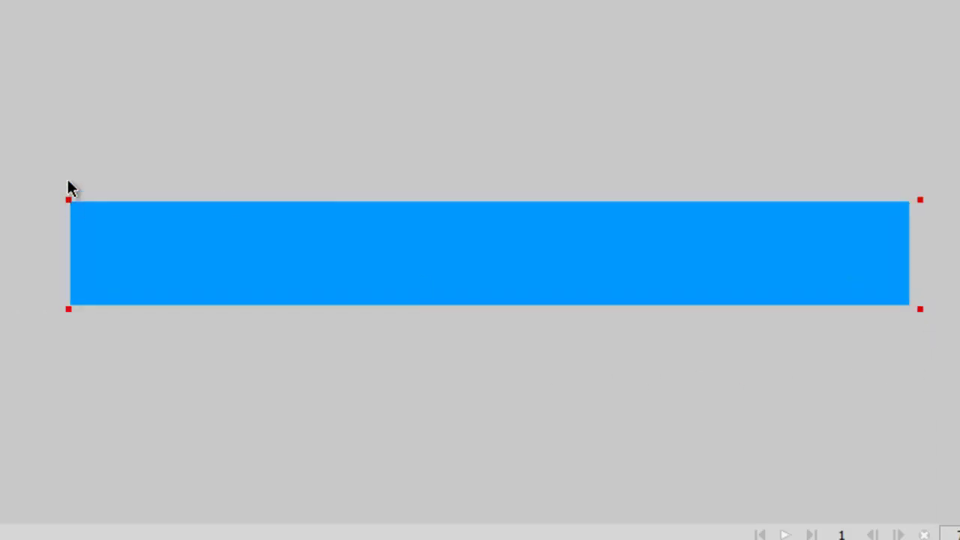
Change the banner rectangle's fill to a blue-to-white Gradient > Contour fill
left_click(324, 255)
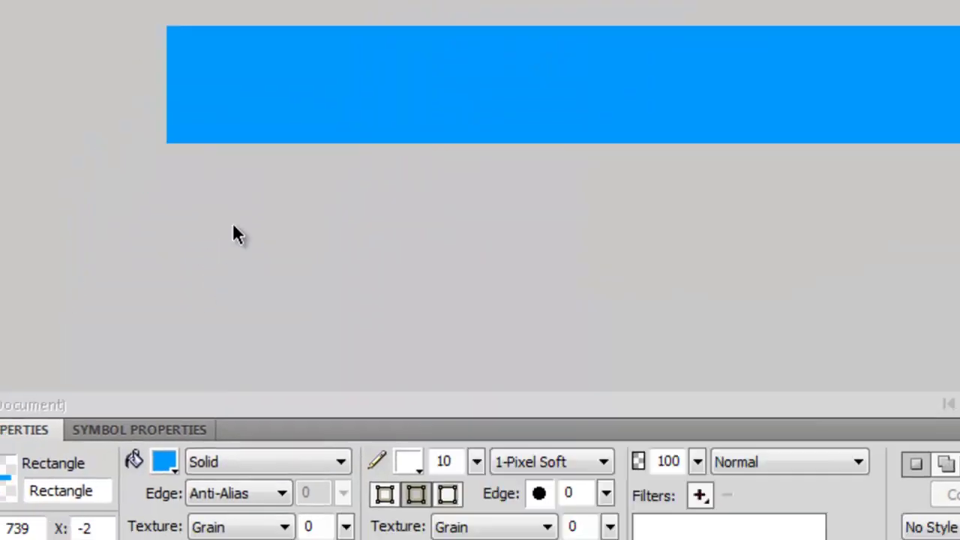
left_click(130, 382)
left_click(368, 261)
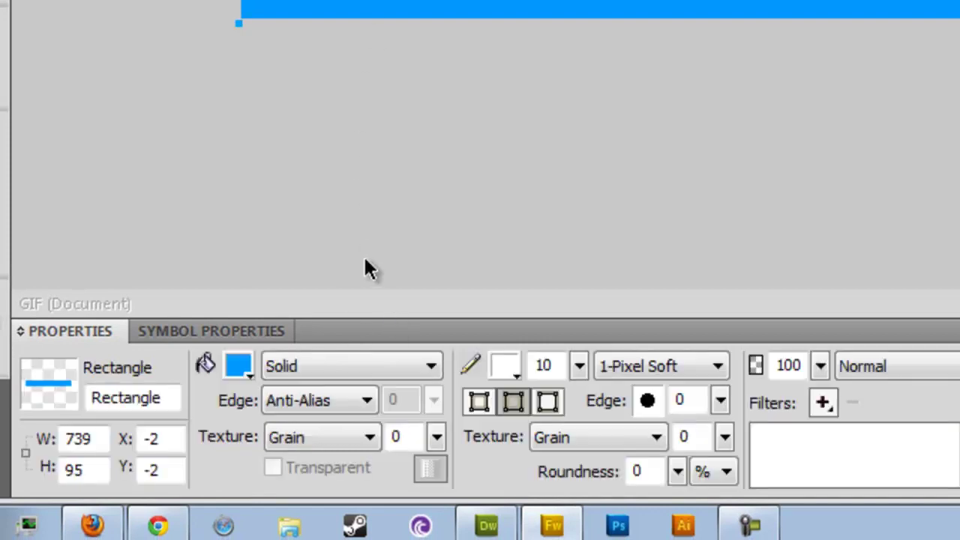
left_click(285, 368)
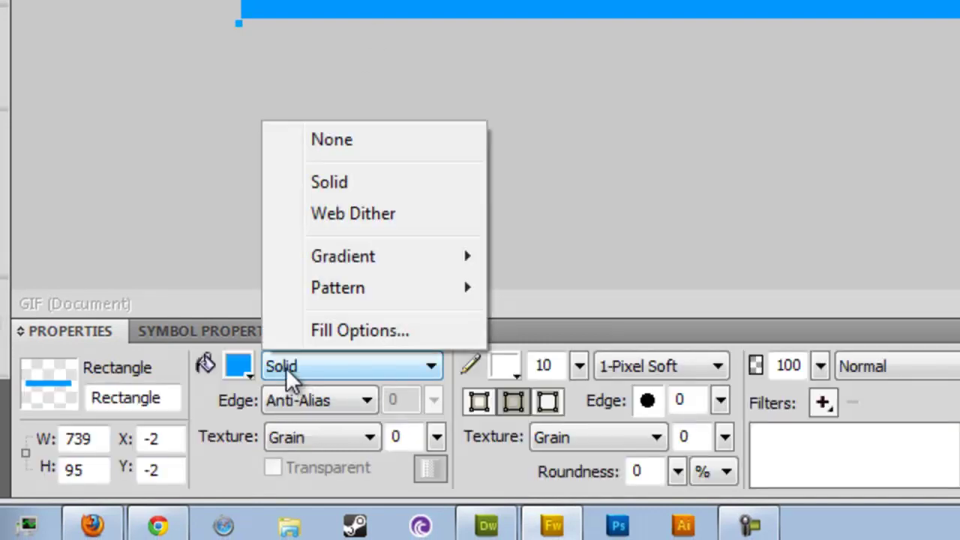
mouse_move(424, 254)
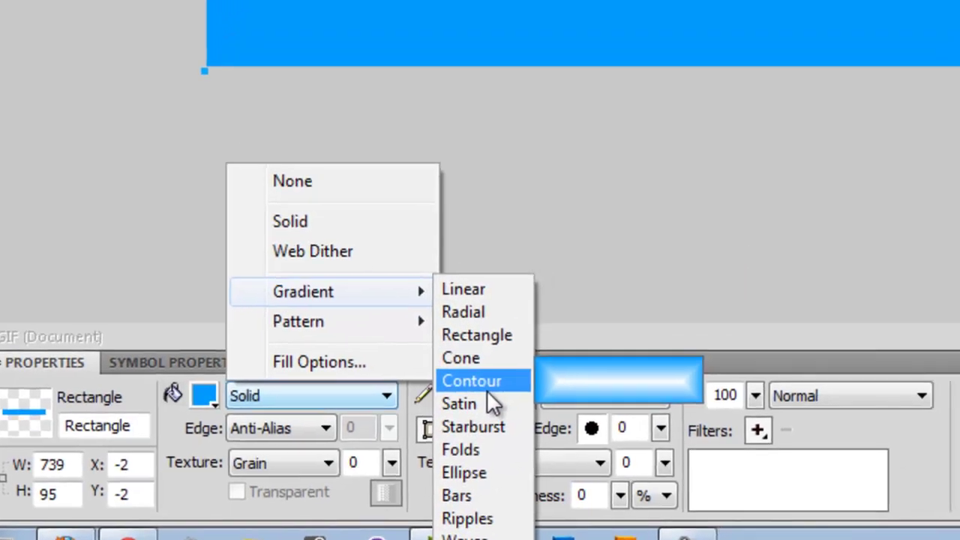
left_click(520, 350)
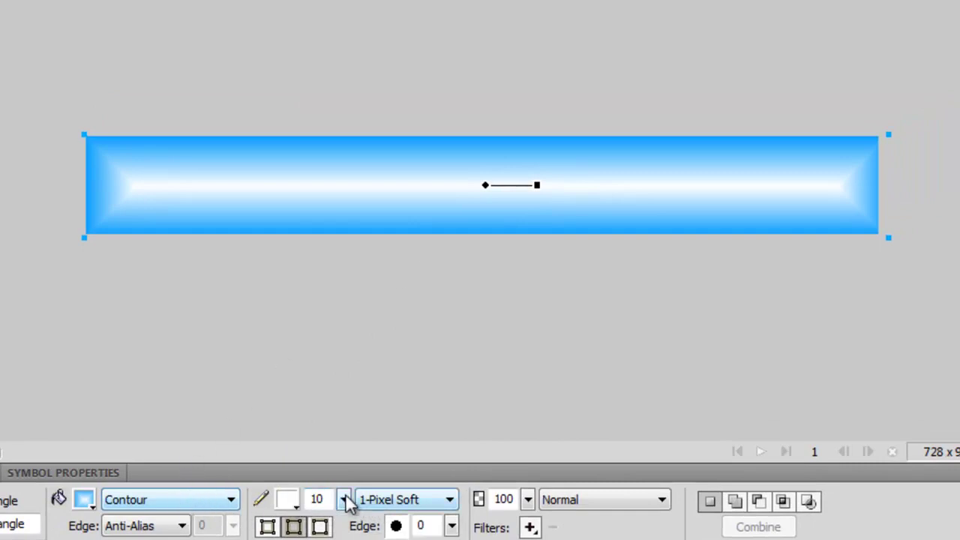
Give the banner rectangle a 1-pixel black stroke
left_click_drag(345, 501, 353, 508)
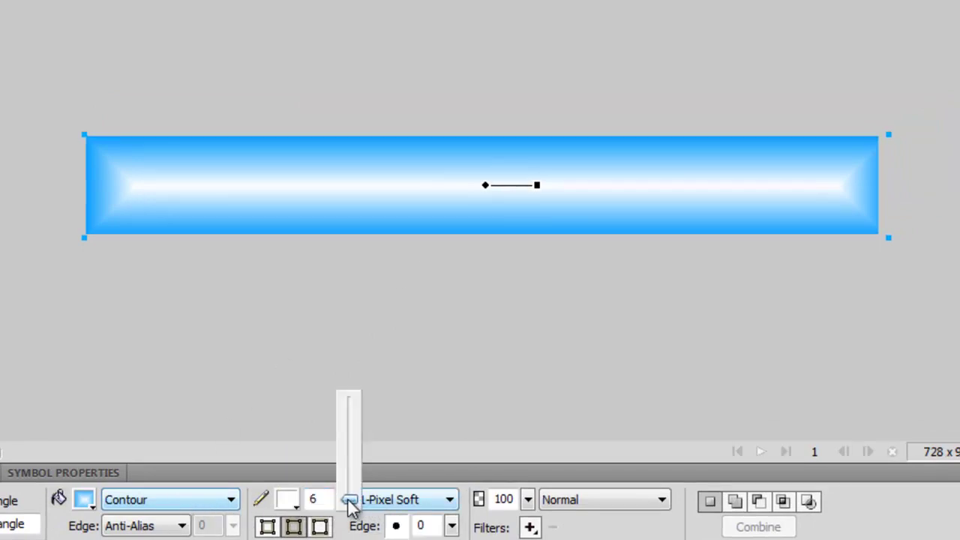
left_click(86, 503)
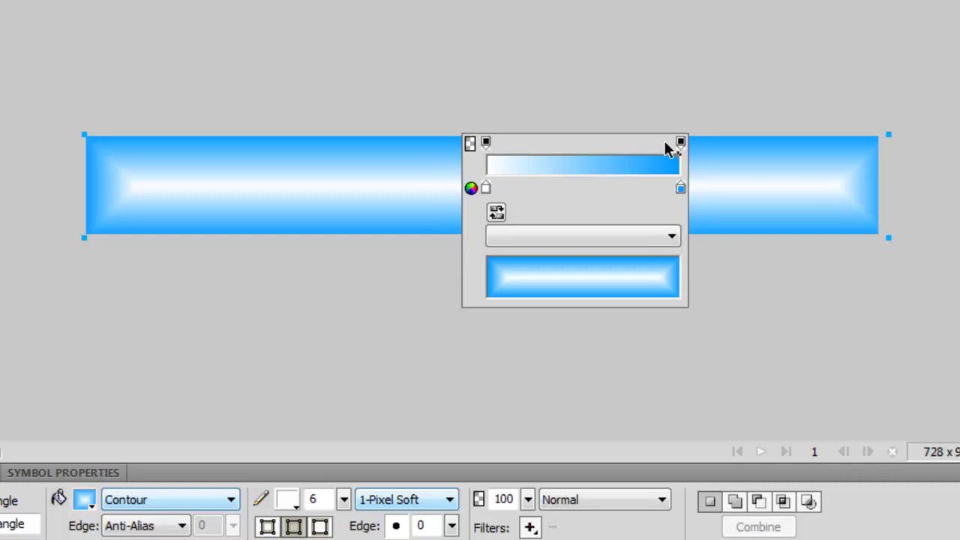
left_click(578, 399)
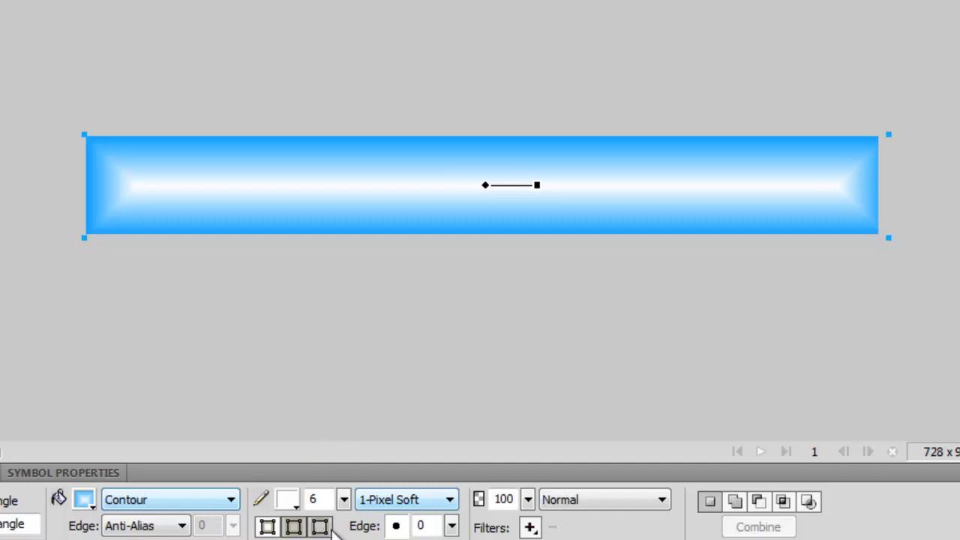
left_click(382, 505)
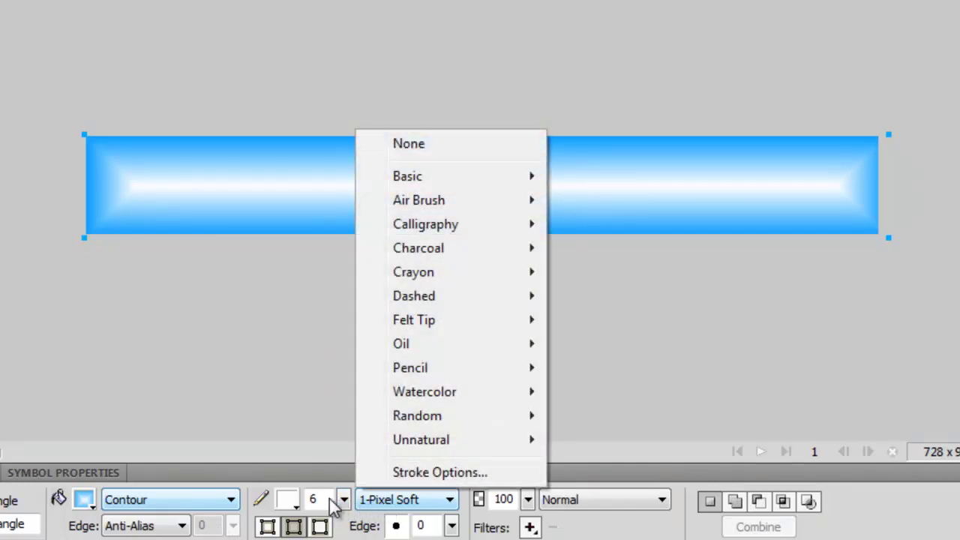
mouse_move(344, 500)
left_mouse_down()
mouse_move(351, 507)
mouse_move(323, 510)
mouse_move(424, 507)
mouse_move(257, 518)
mouse_move(285, 500)
left_mouse_up()
left_click(289, 504)
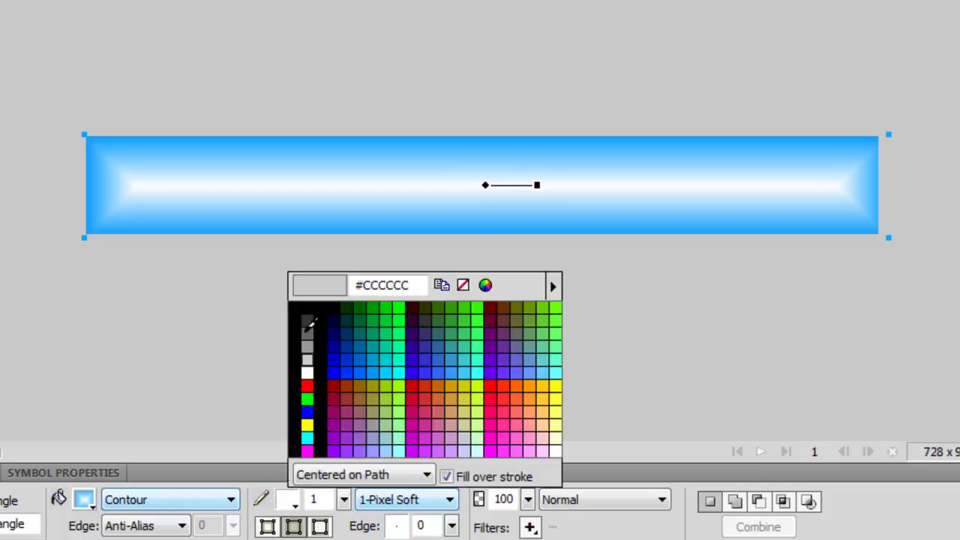
left_click(299, 308)
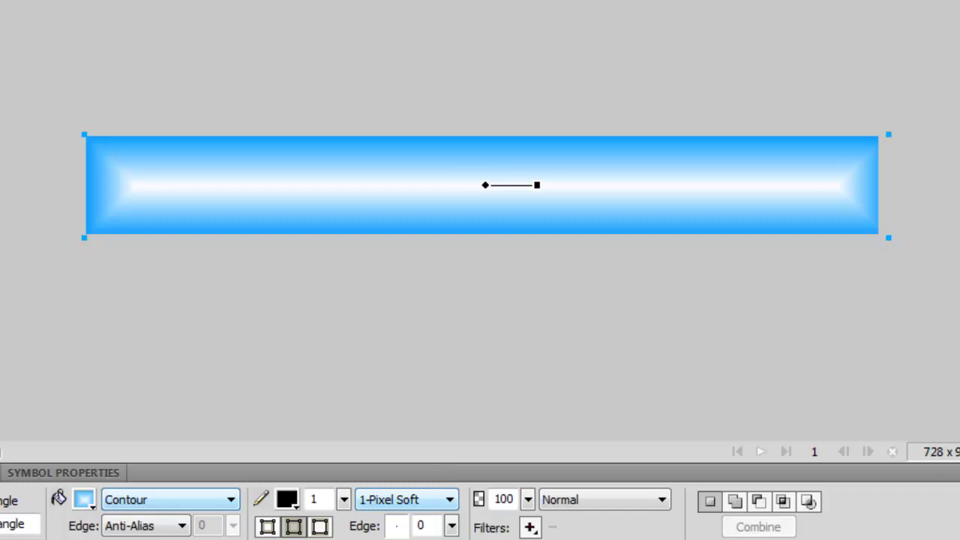
Try the Metal texture and lower the rectangle's opacity to 94%
left_click(405, 500)
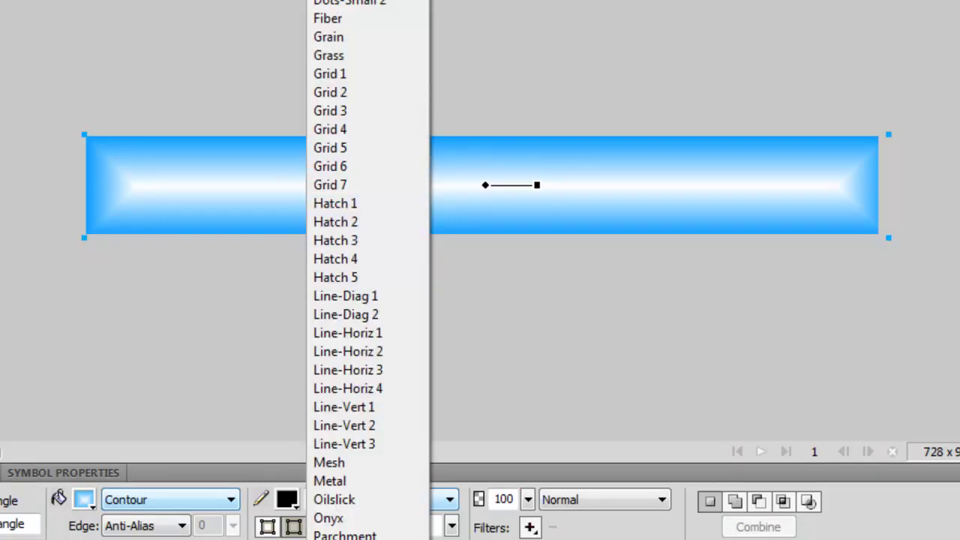
left_click(339, 482)
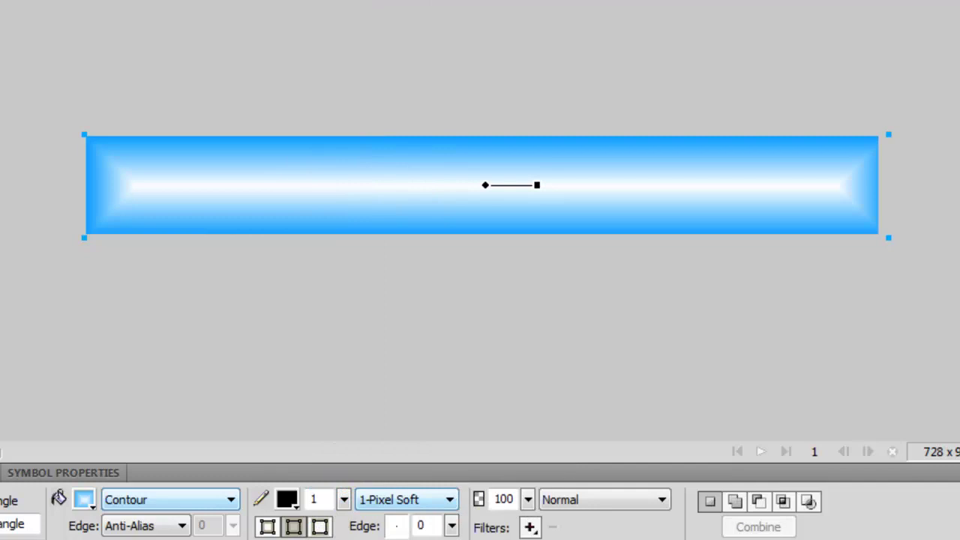
left_click(171, 534)
left_click(147, 534)
left_click(395, 504)
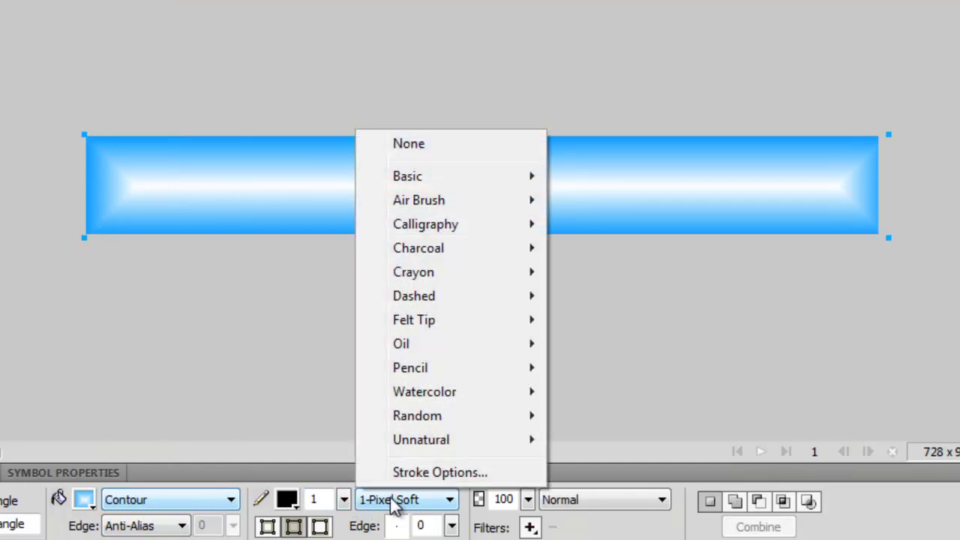
left_click(396, 504)
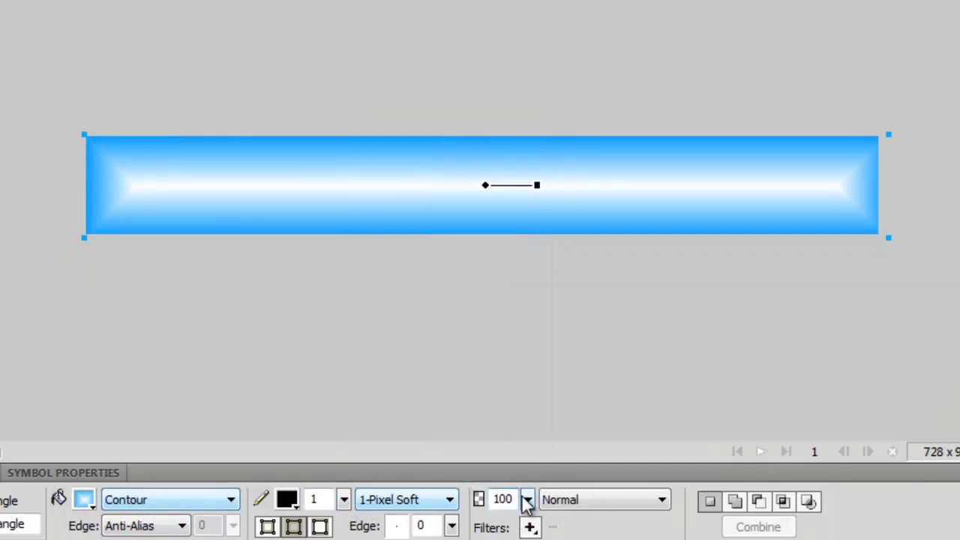
left_click_drag(528, 499, 583, 529)
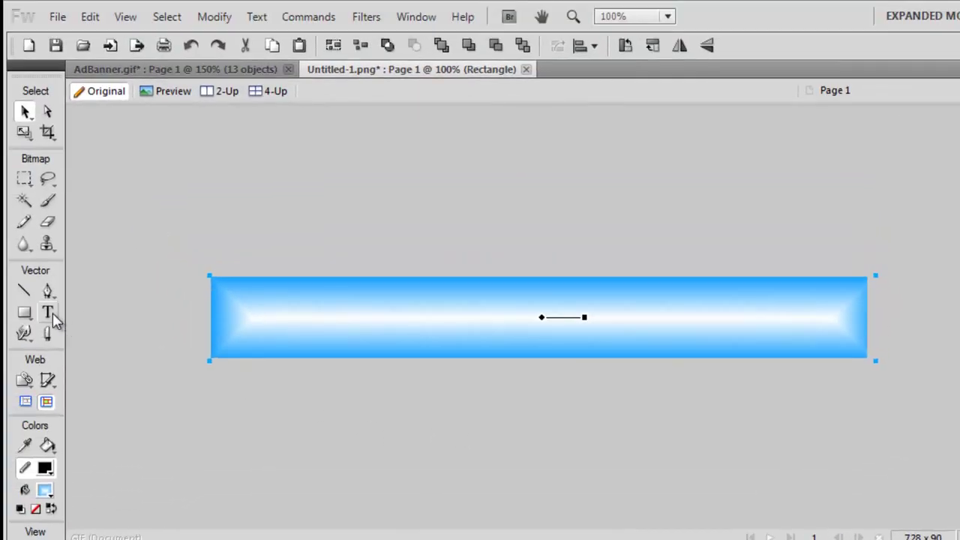
Import TCH LOGO2.png into the banner document via File > Import
left_click(214, 444)
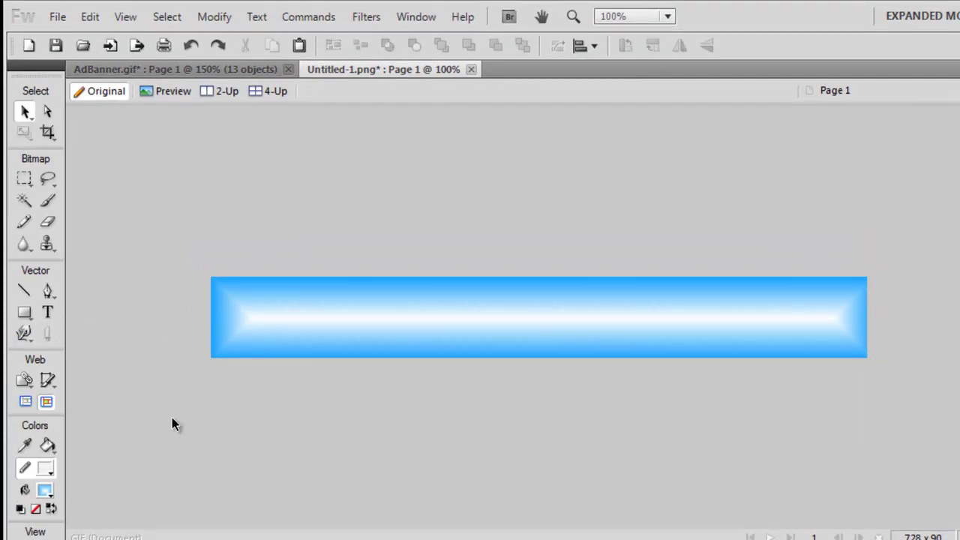
left_click(60, 18)
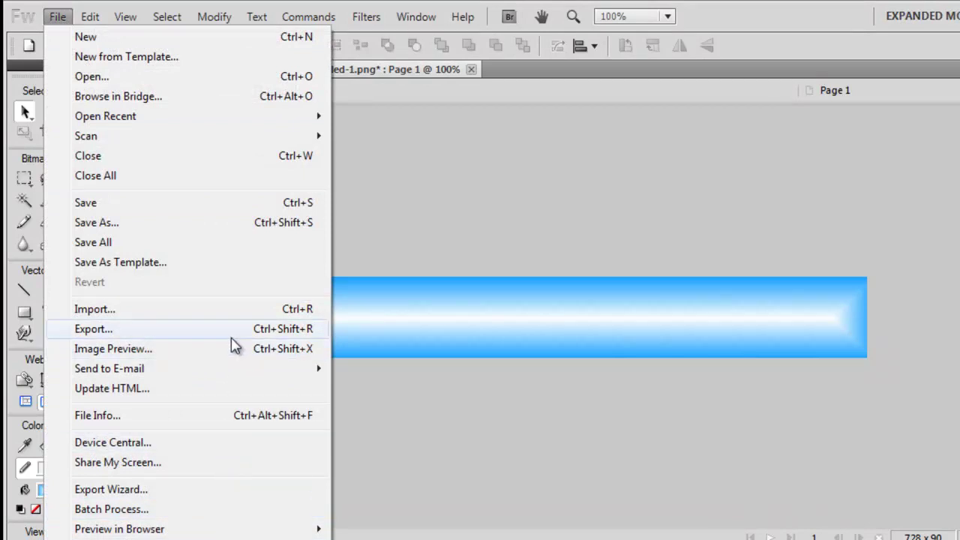
left_click(254, 313)
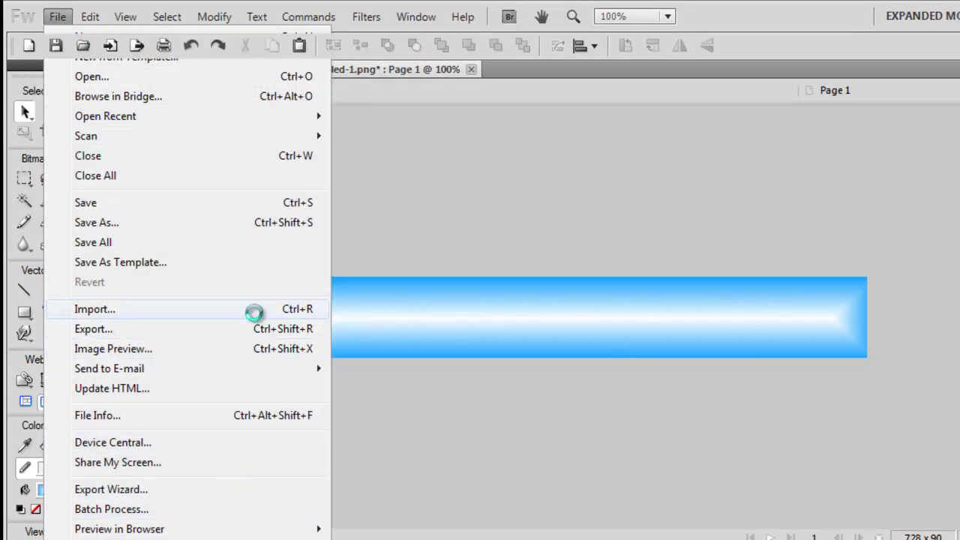
left_click(557, 457)
scroll(525, 467, "down", 1)
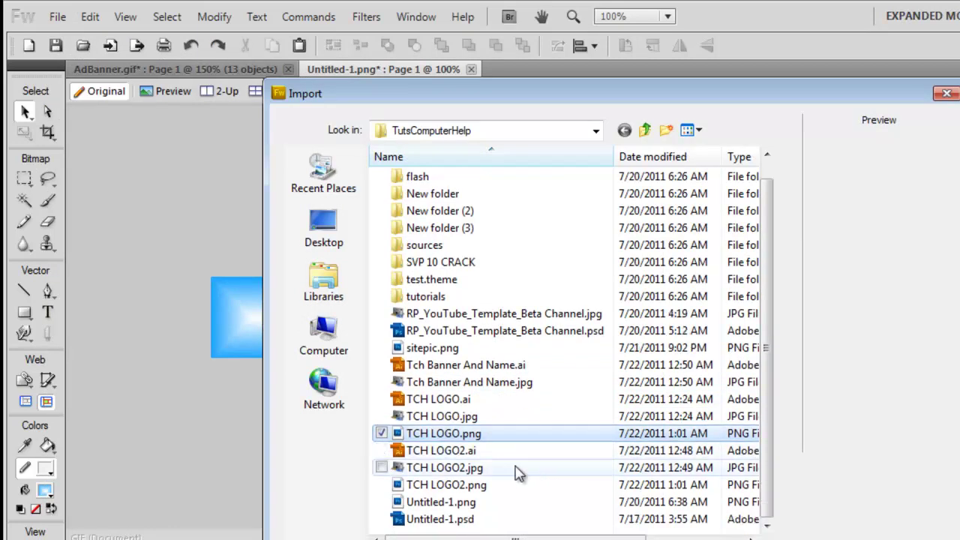
left_click(483, 485)
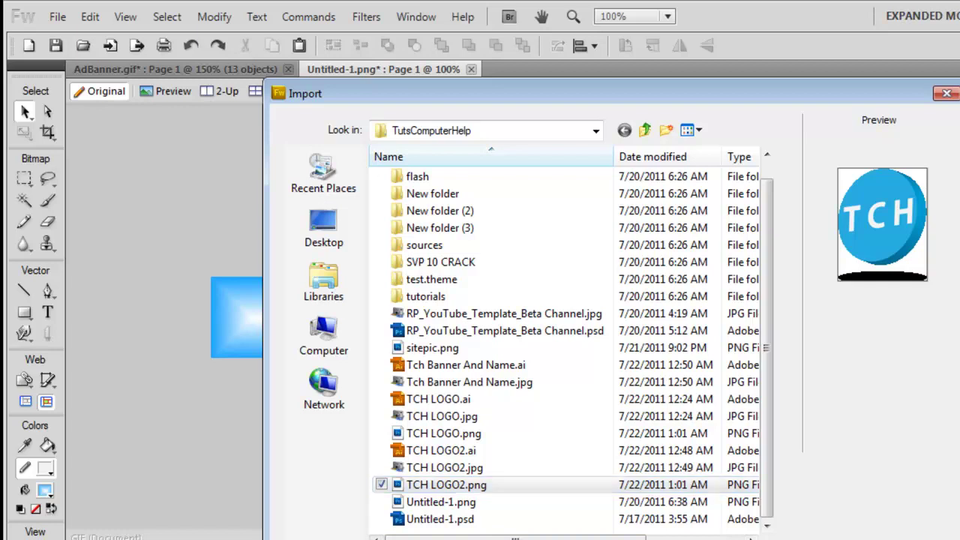
key("Return")
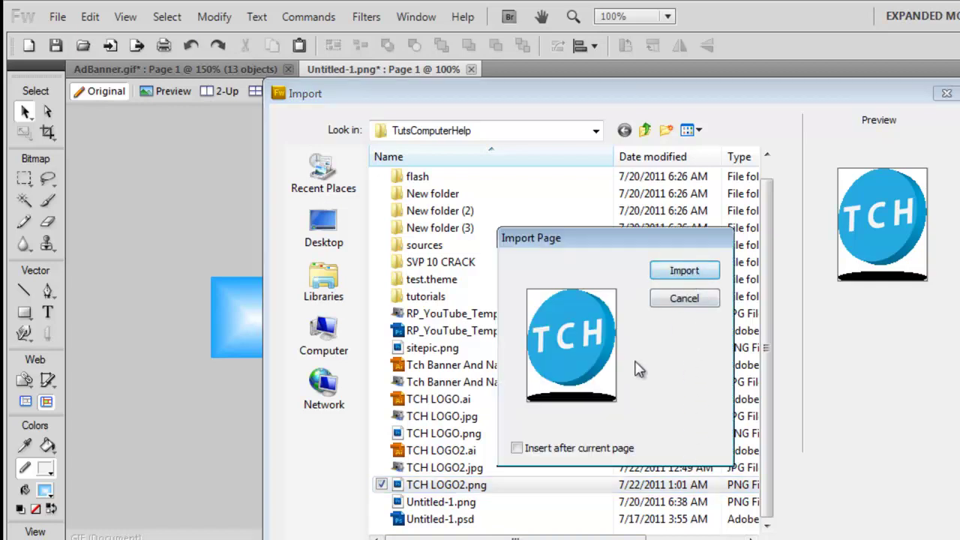
key("Return")
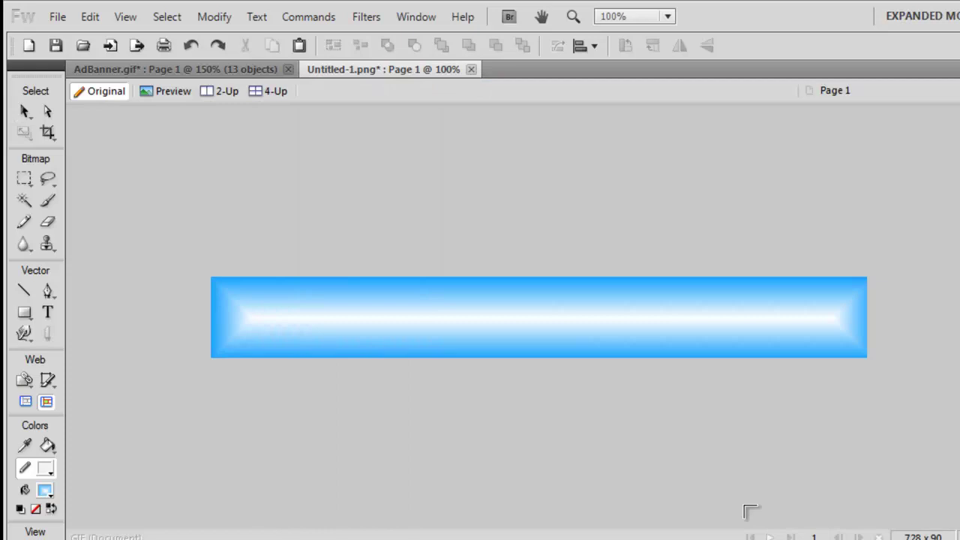
Place the imported TCH logo and resize it, undoing an accidental resize
left_click(218, 280)
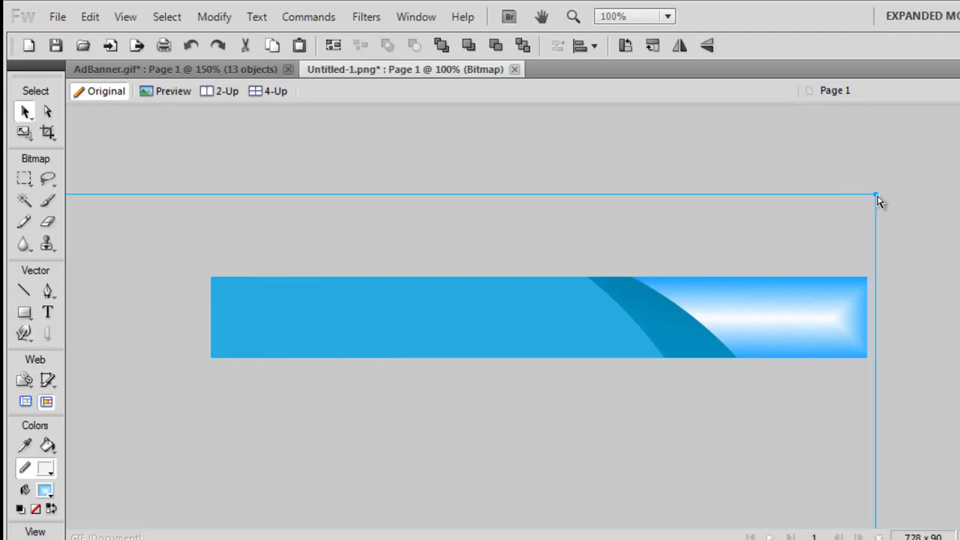
left_click_drag(879, 201, 206, 461)
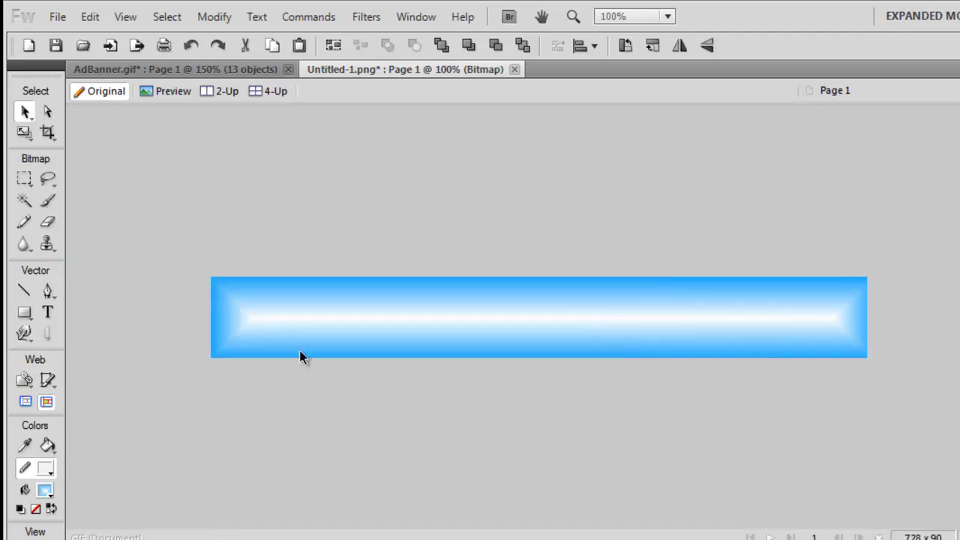
left_click_drag(299, 357, 337, 510)
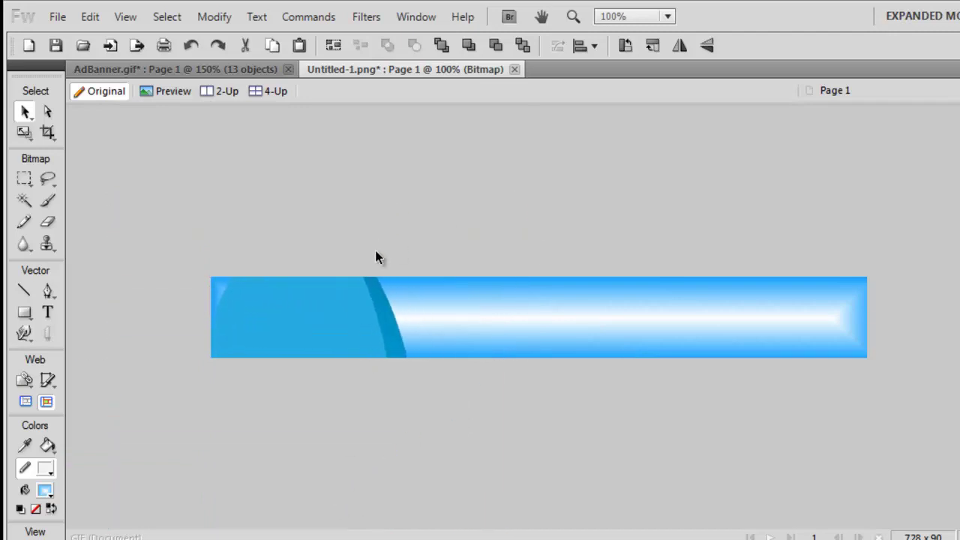
left_click_drag(375, 258, 456, 472)
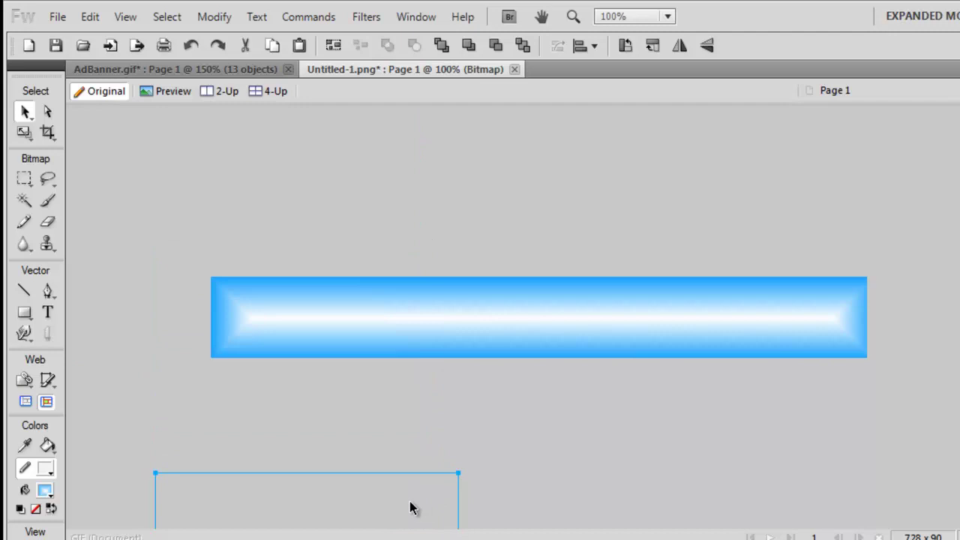
left_click_drag(411, 508, 470, 161)
left_click_drag(513, 137, 506, 465)
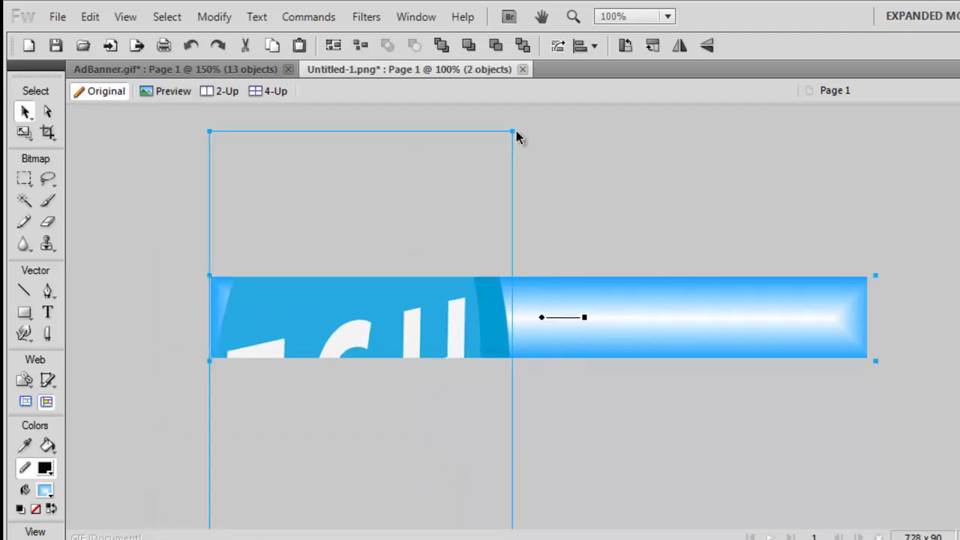
left_click_drag(517, 137, 470, 259)
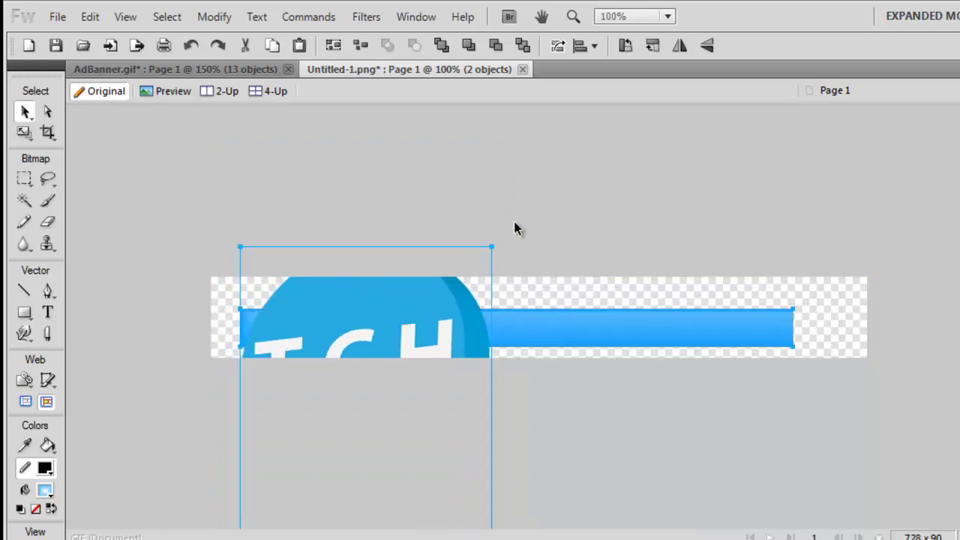
key("ctrl+z")
key("ctrl+z")
key("ctrl+d")
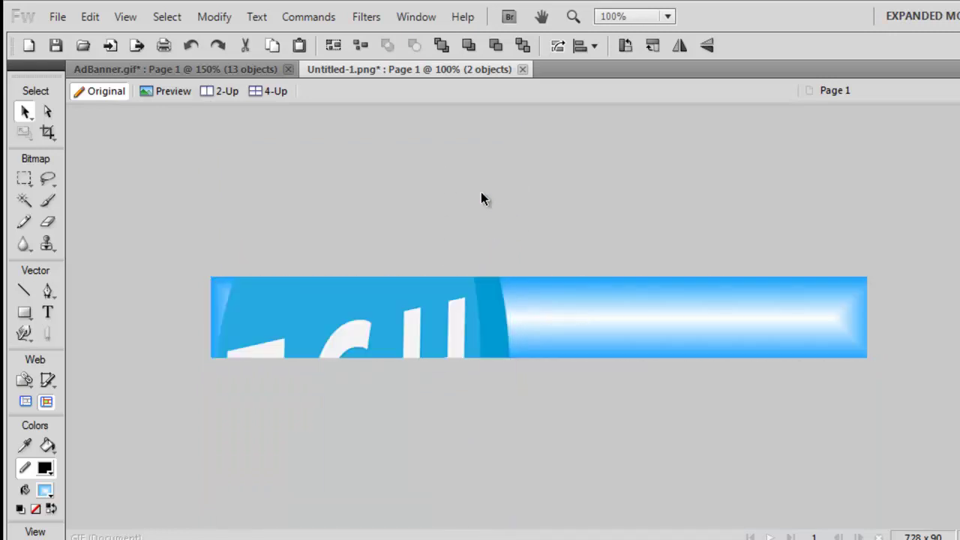
Shrink the logo and move it into the banner's left end at X 12, Y -15
left_click(507, 172)
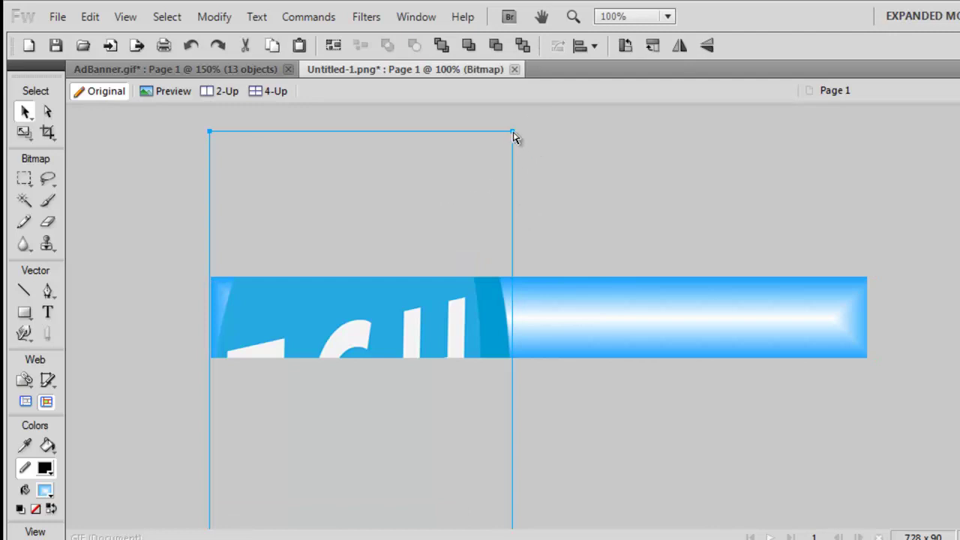
left_click_drag(513, 132, 392, 181)
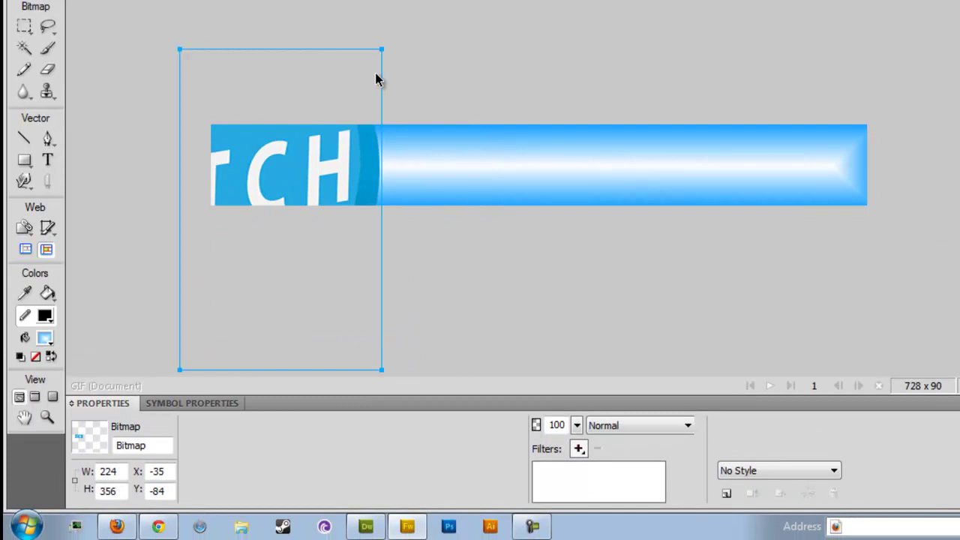
left_click_drag(382, 53, 381, 251)
left_click_drag(317, 293, 357, 156)
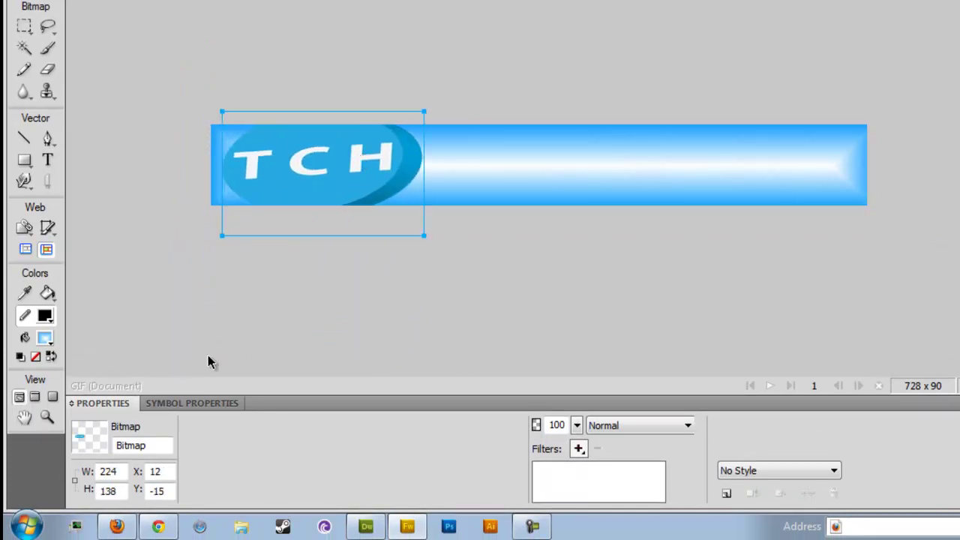
Set the logo's height and width to 100 in the Properties panel
left_click(125, 491)
type("100")
left_click(122, 471)
type("100")
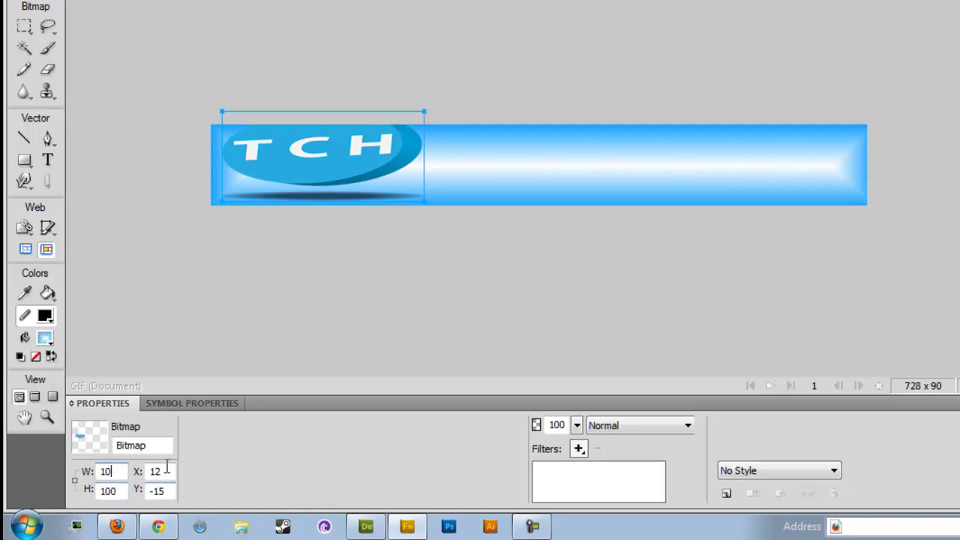
key("Return")
left_click(268, 345)
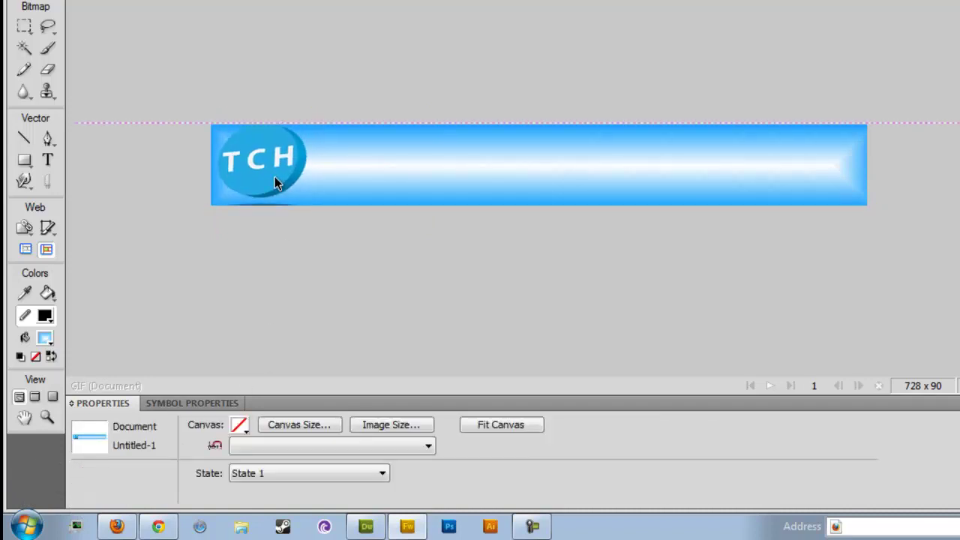
left_click(275, 176)
Resize the logo to 75×75 and reselect it to check its placement
left_click_drag(121, 471, 66, 471)
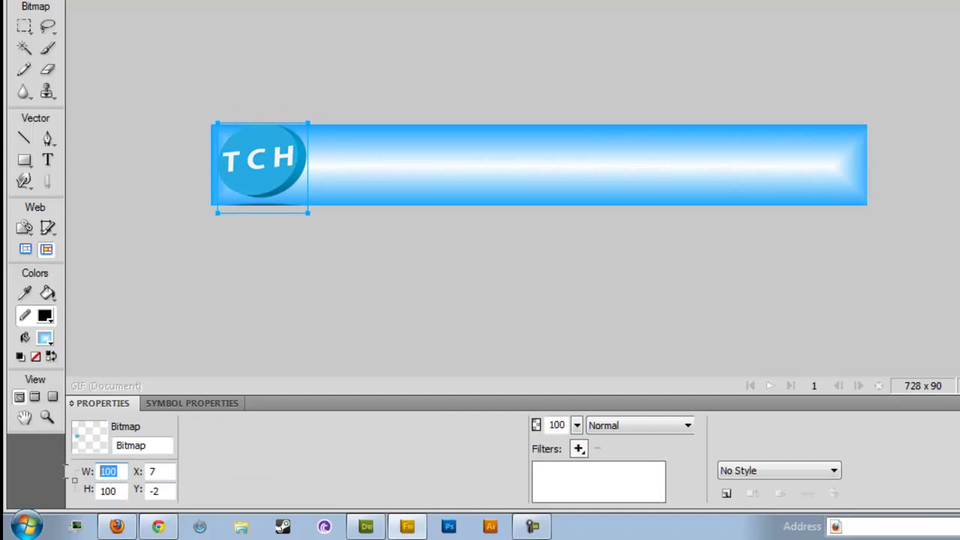
type("75")
key("Tab")
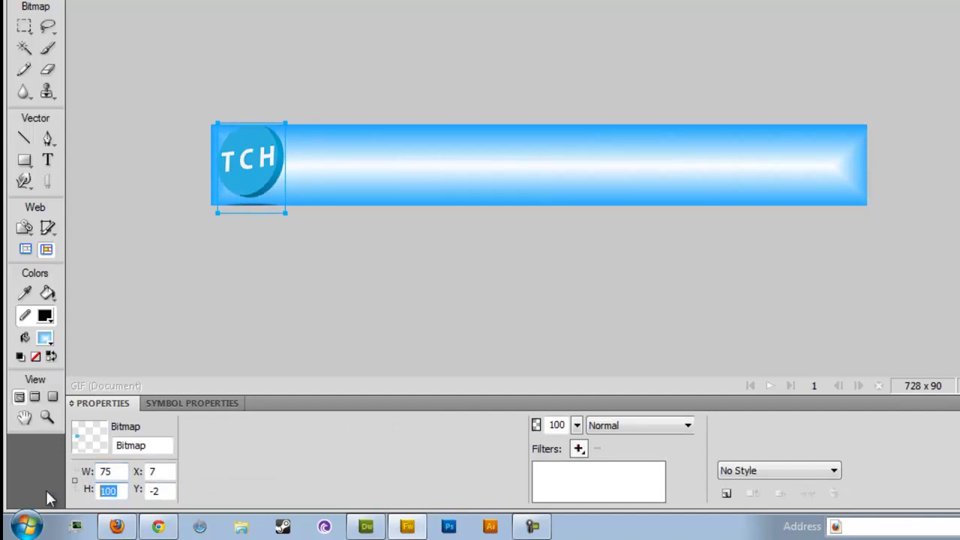
type("75")
left_click(281, 292)
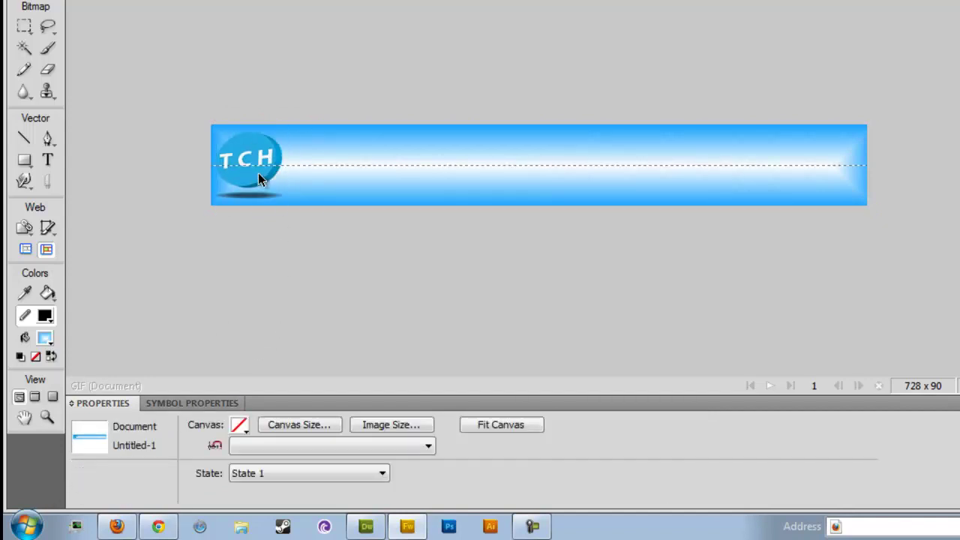
left_click(258, 173)
left_click(285, 279)
left_click(237, 155)
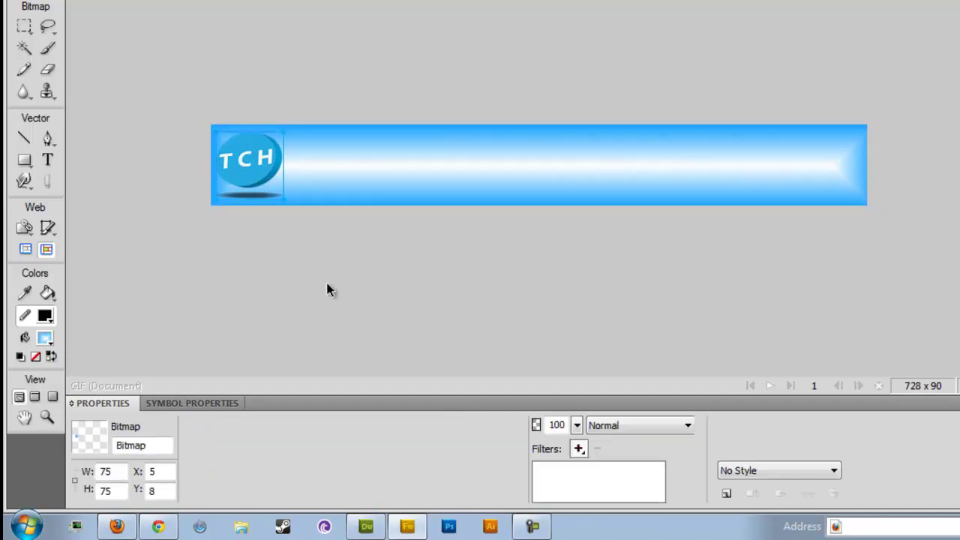
left_click(327, 291)
left_click(237, 177)
Alt-drag a copy of the TCH logo to the banner's right end (X 636, Y 8)
left_click_drag(243, 186, 824, 165)
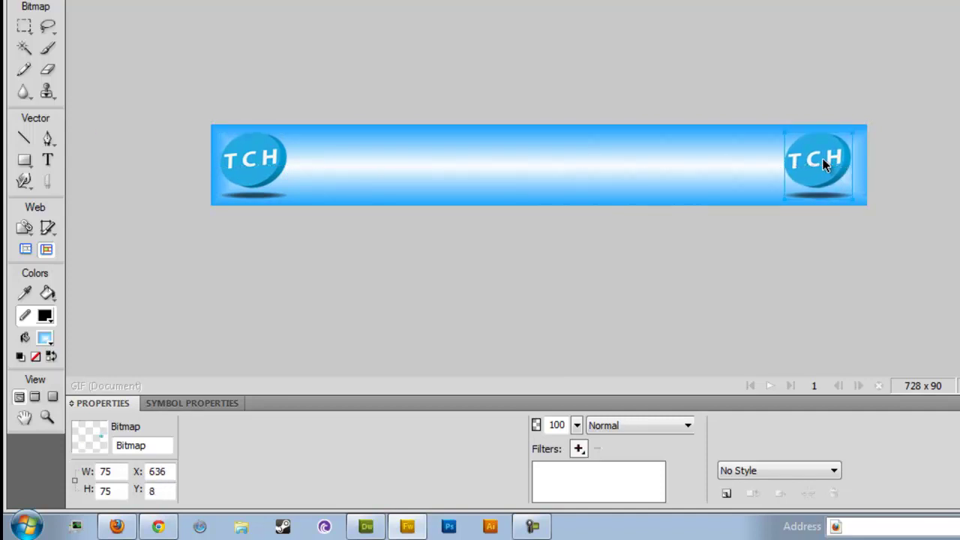
left_click(729, 276)
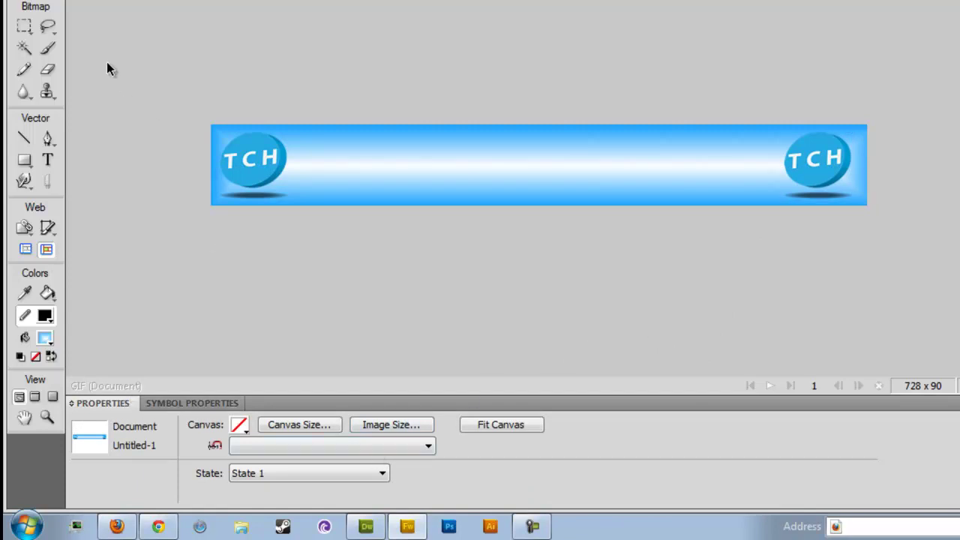
Add a text box on the banner reading TutsComputerHelp
left_click(47, 161)
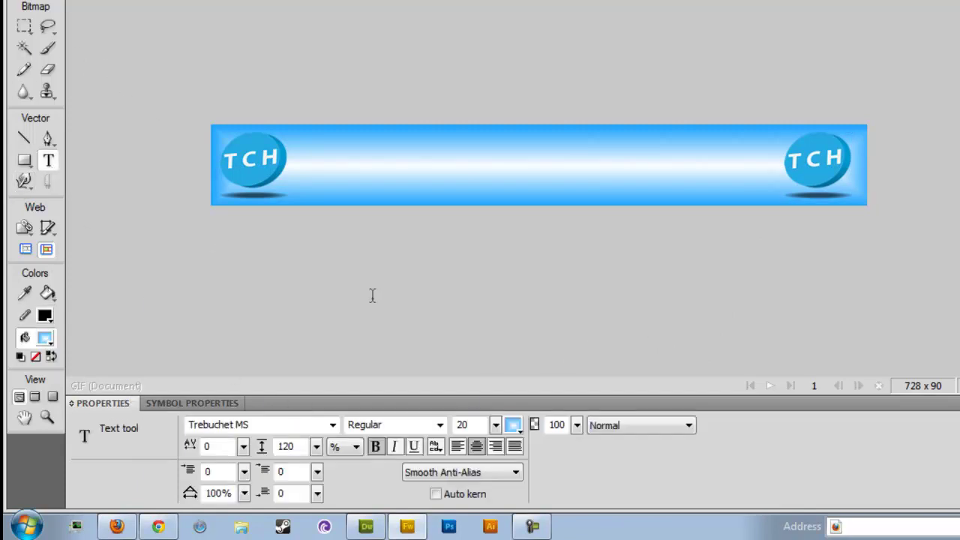
left_click(311, 143)
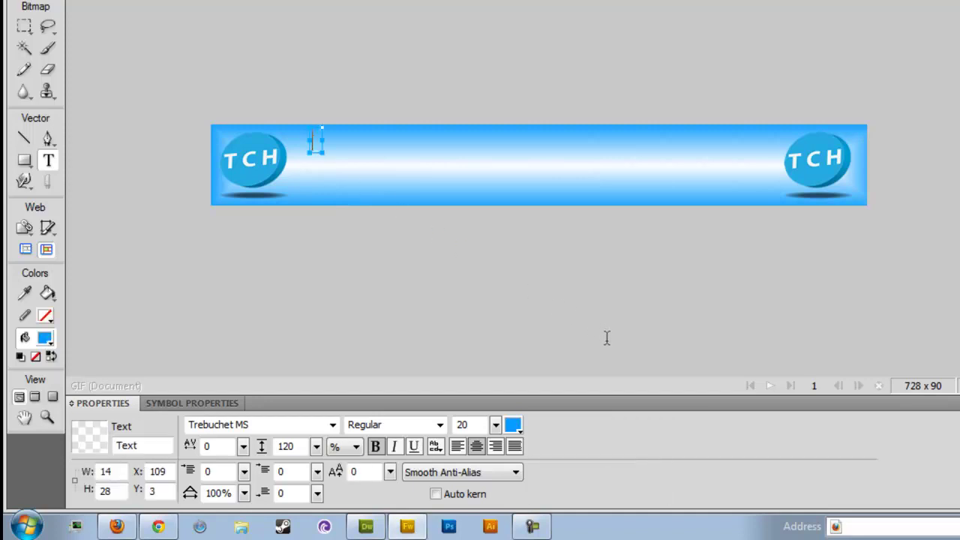
type("Tuts")
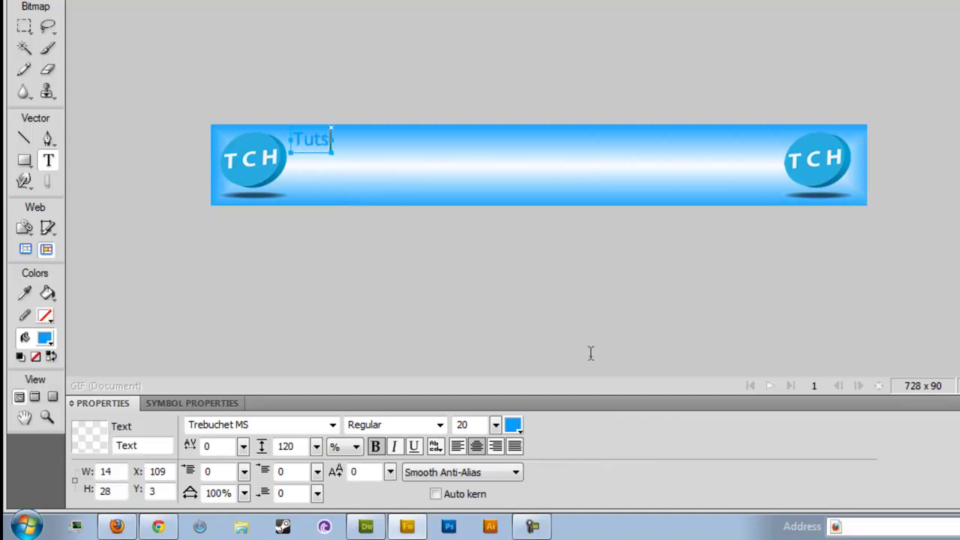
type("Computer")
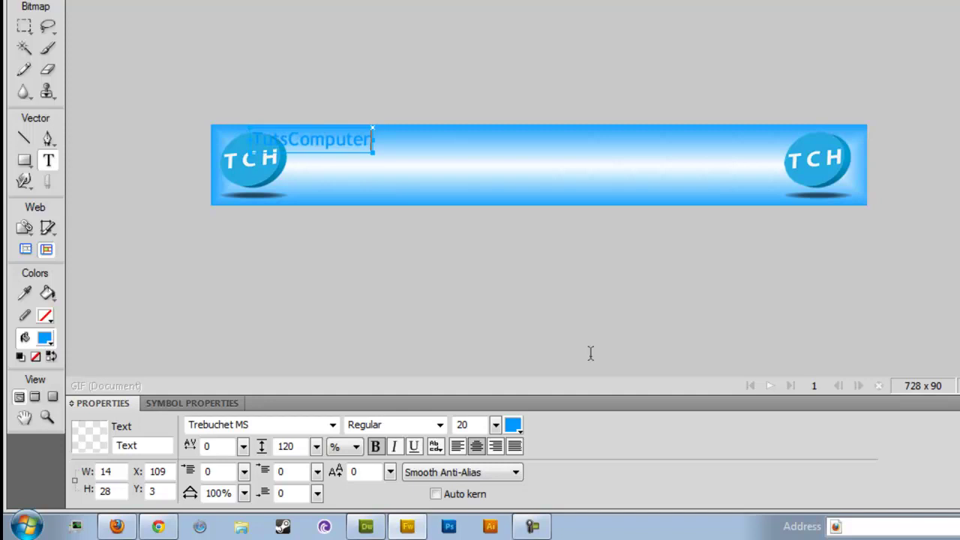
type("Help")
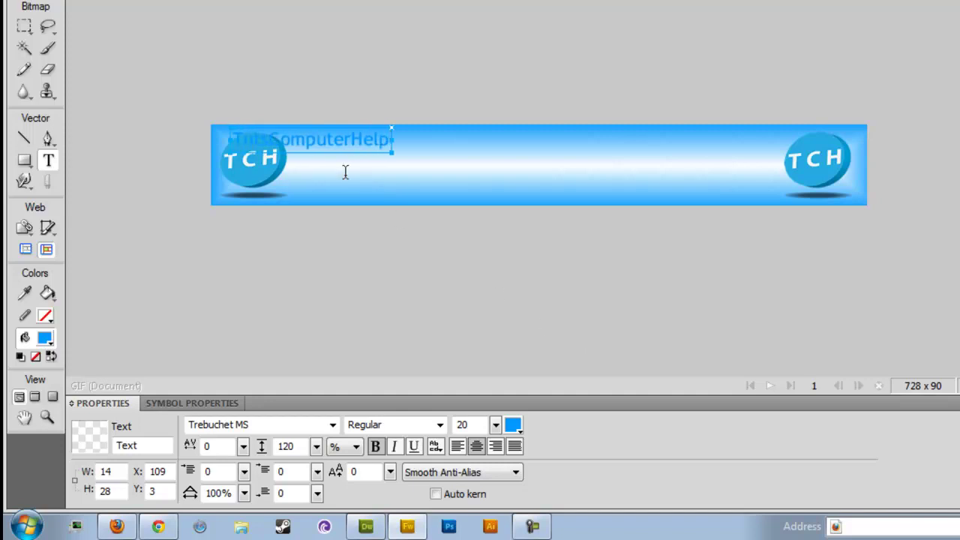
Format the title as Tekton Pro Bold Condensed at size 37
double_click(327, 141)
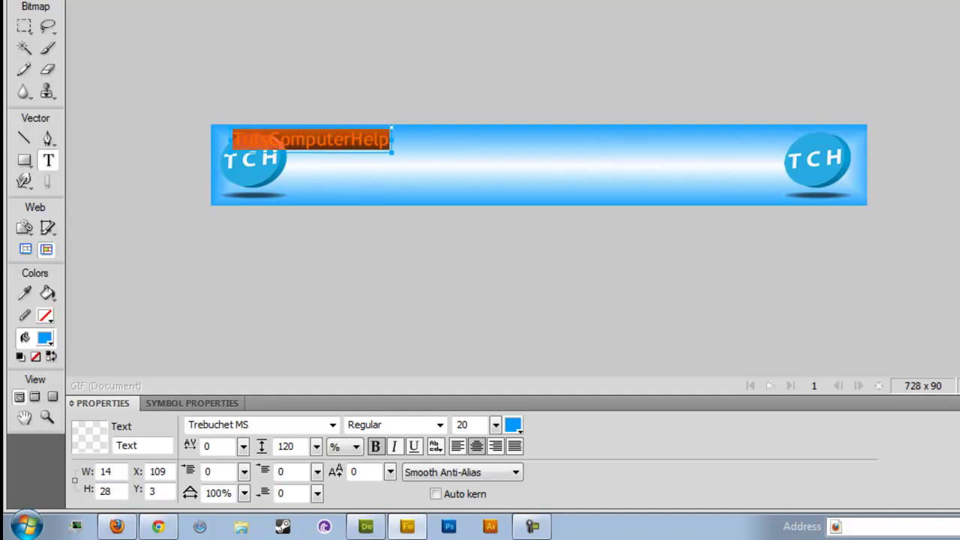
left_click(440, 425)
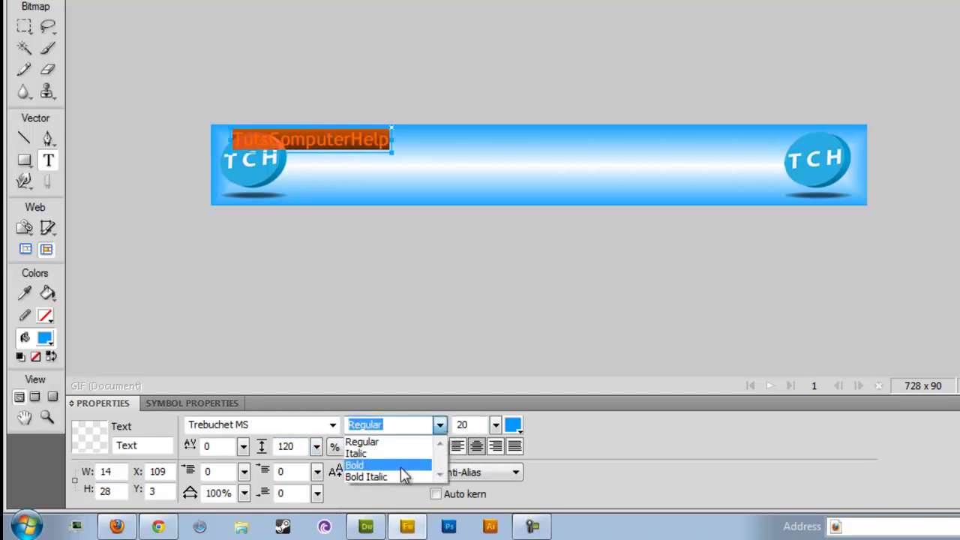
left_click(405, 461)
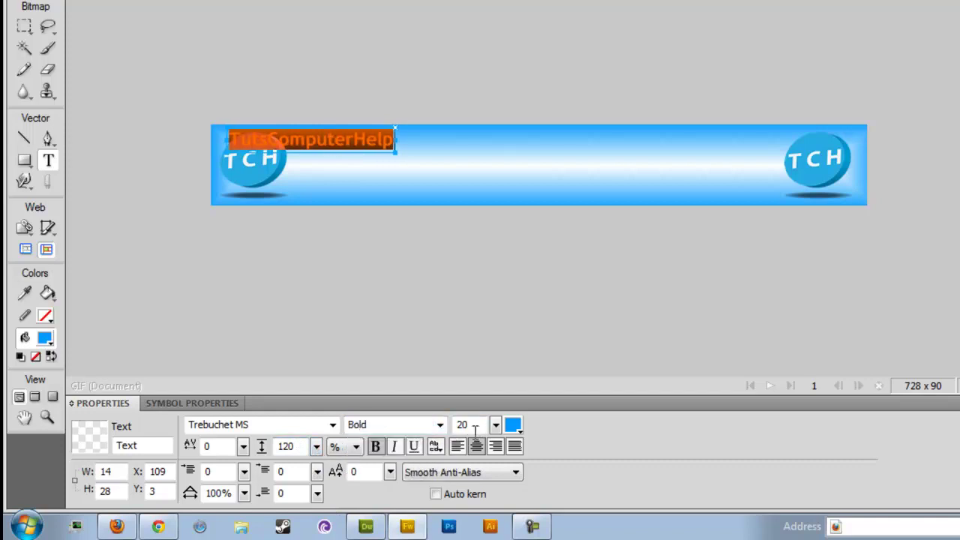
left_click(333, 425)
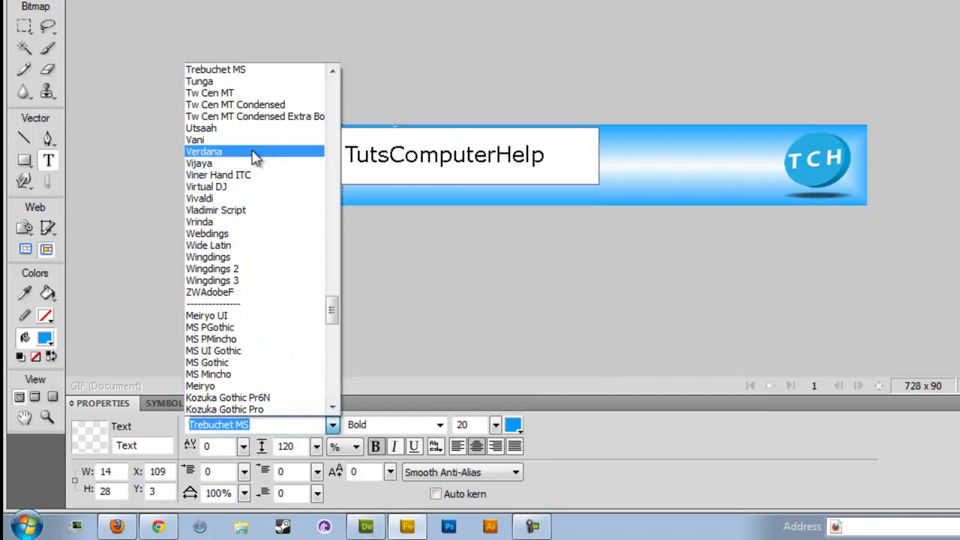
scroll(253, 120, "up", 3)
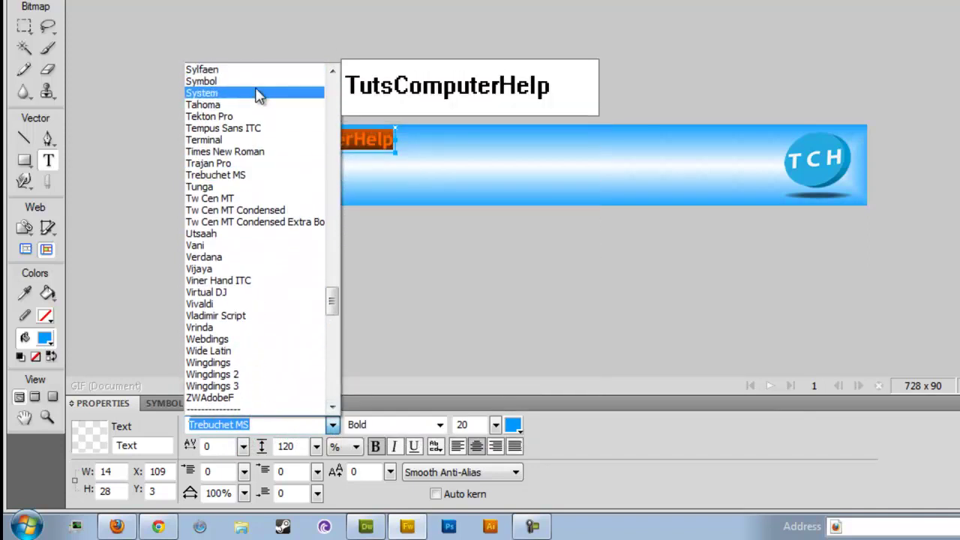
left_click(251, 117)
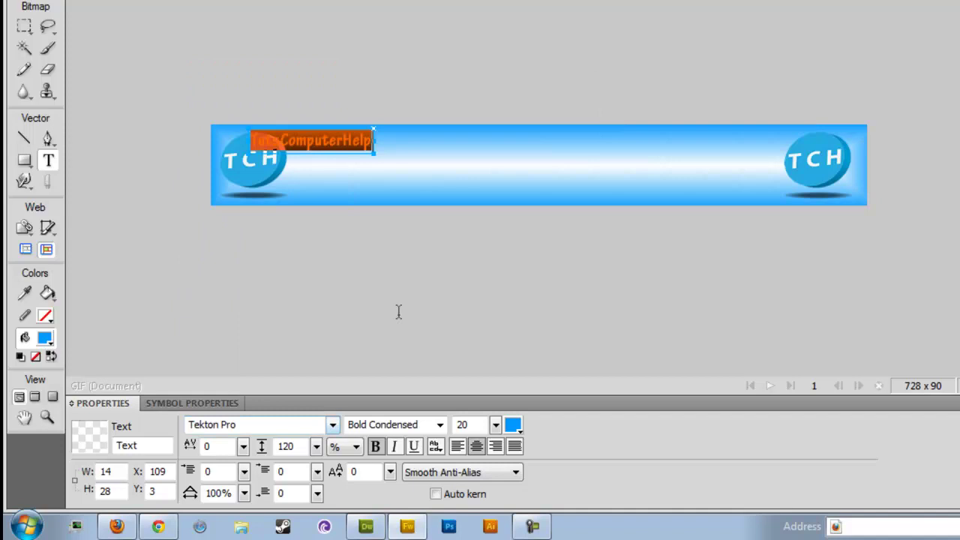
left_click(496, 425)
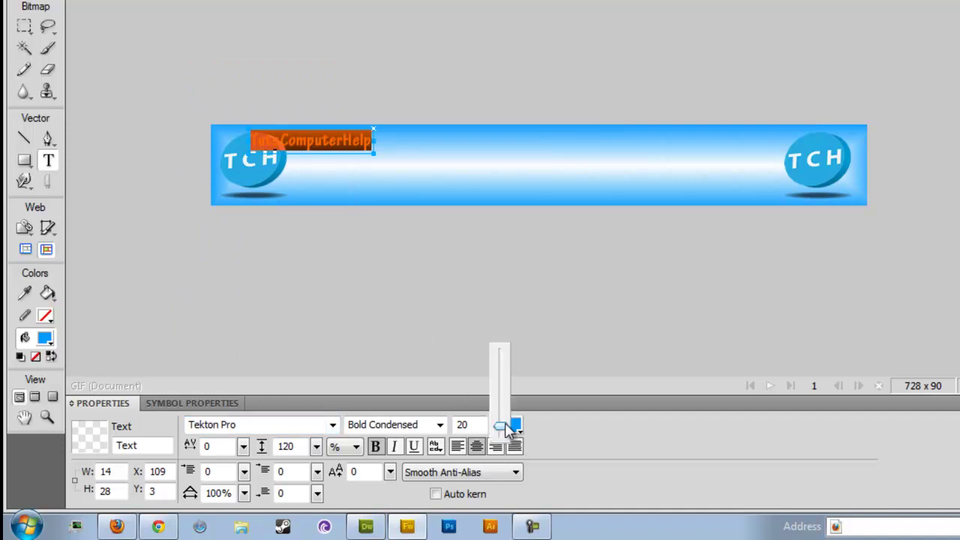
mouse_move(505, 421)
left_mouse_down()
mouse_move(500, 412)
mouse_move(521, 421)
left_mouse_up()
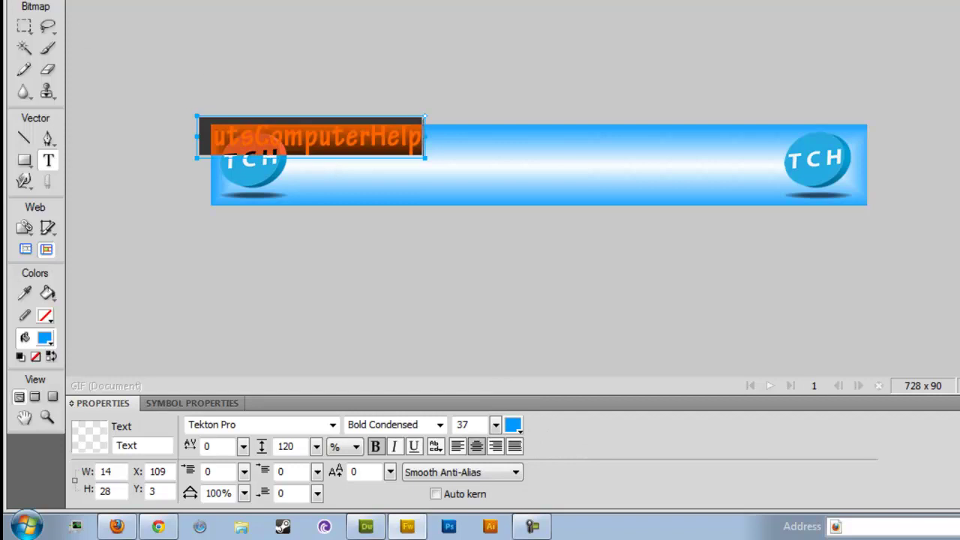
key("Escape")
Move the title to the centre of the banner and reopen it for editing
left_click_drag(328, 150, 442, 168)
left_click(494, 279)
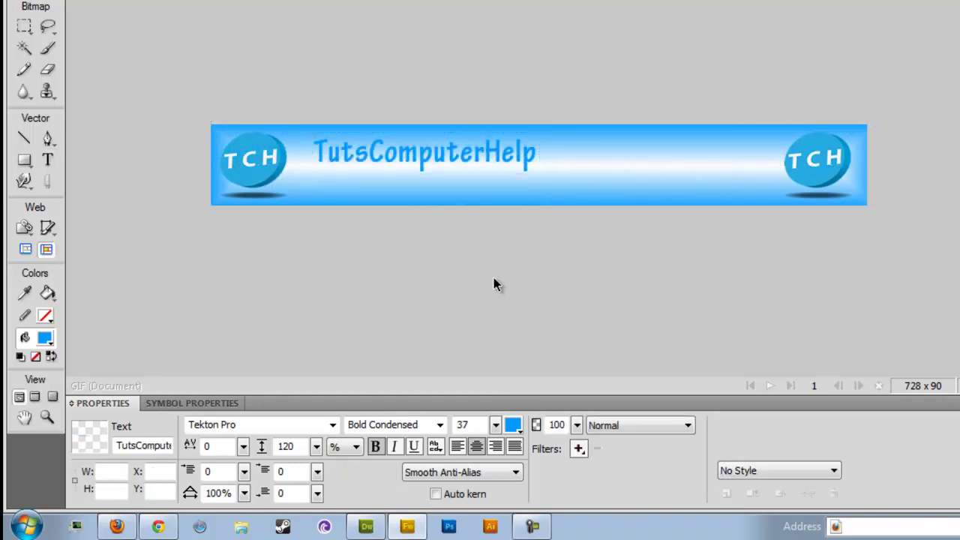
double_click(446, 162)
Replace the title with 'Welcome To TutsComputerHelp!' and place it between the two logos
key("ctrl+a")
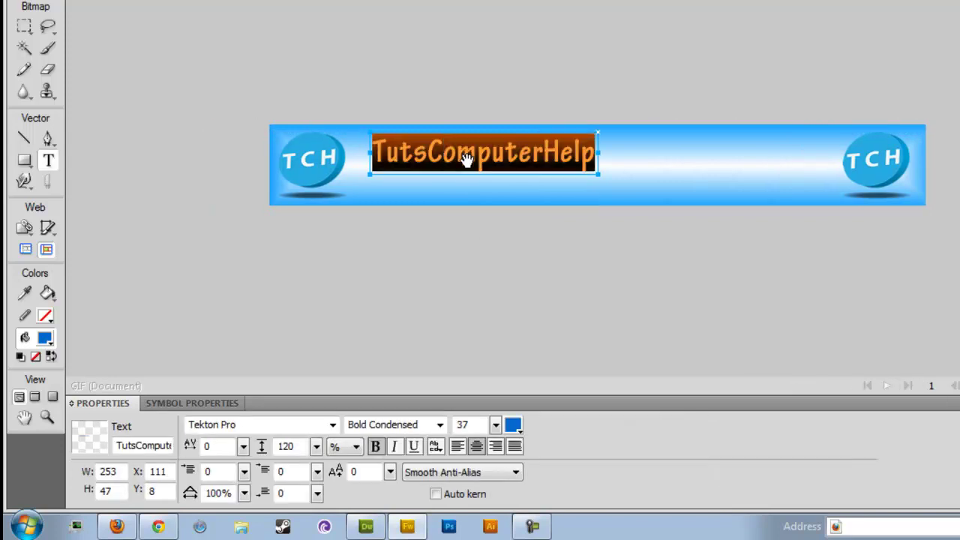
type("Welcome To TutsComputerHelp!")
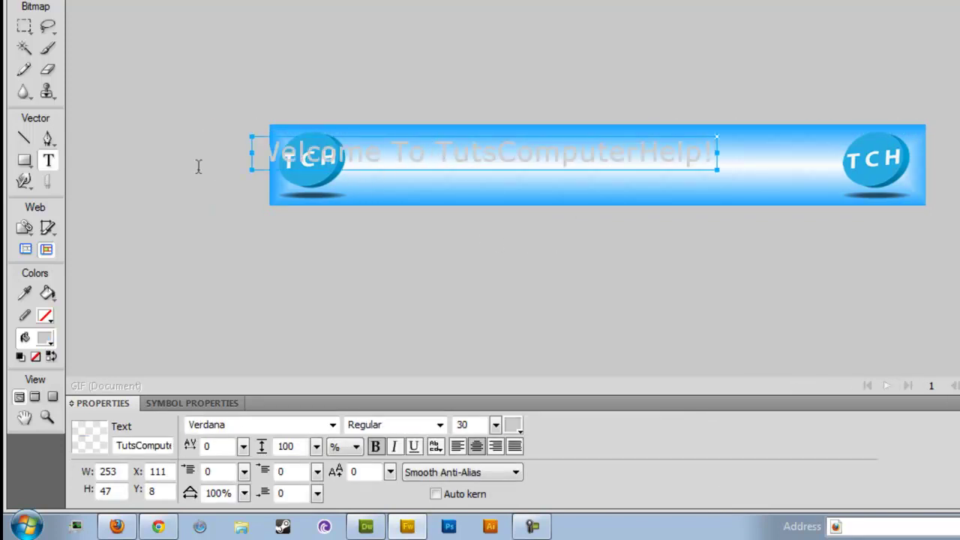
key("v")
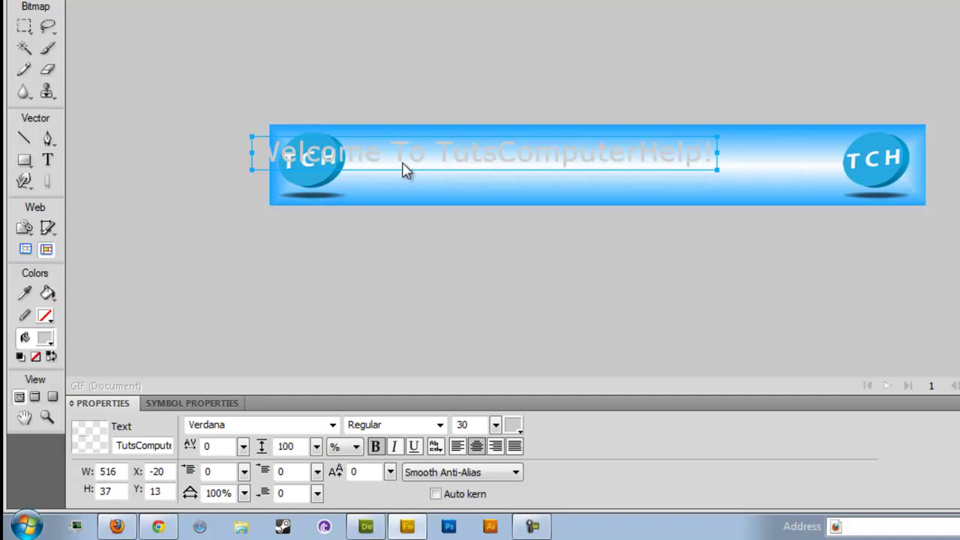
left_click_drag(403, 169, 552, 159)
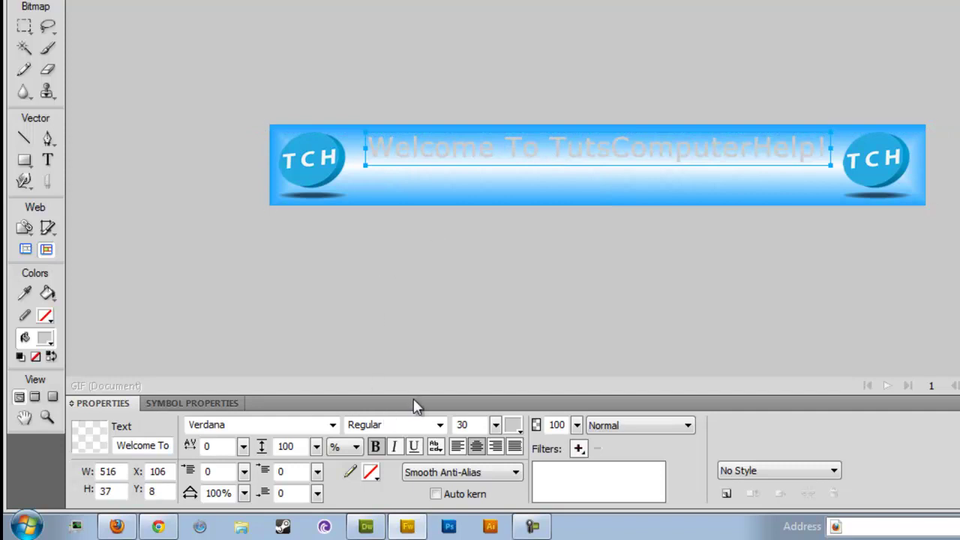
Colour the title cyan #00CCCC and give it a black outline
left_click(516, 426)
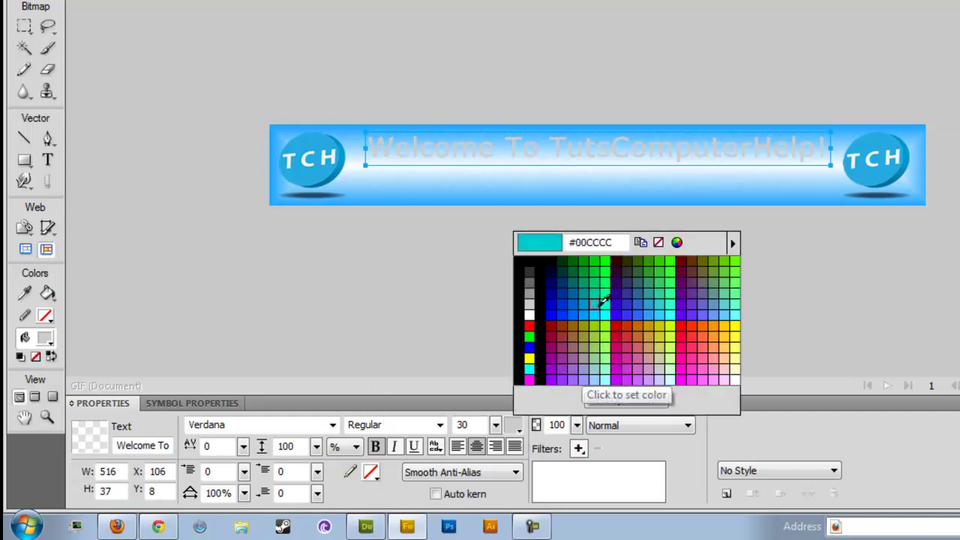
left_click(603, 301)
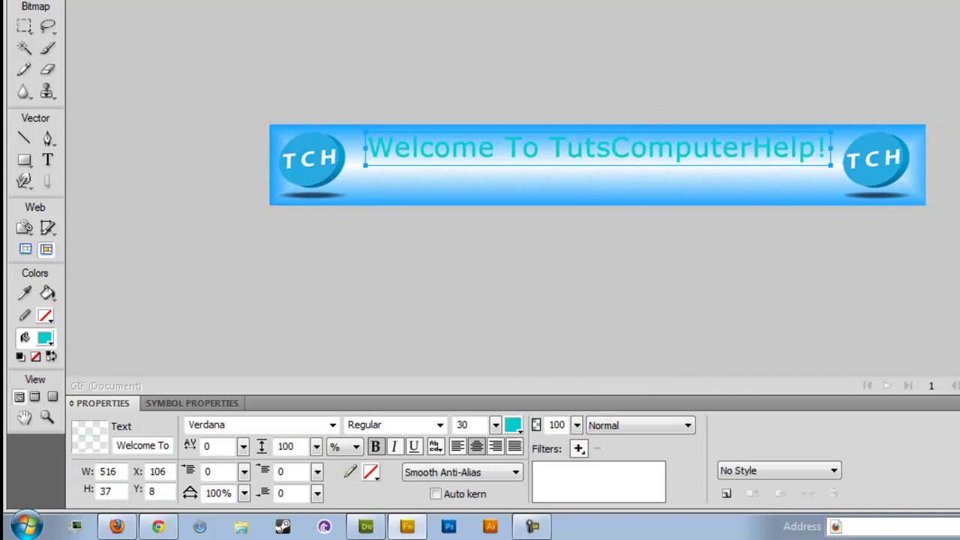
right_click(705, 150)
key("Escape")
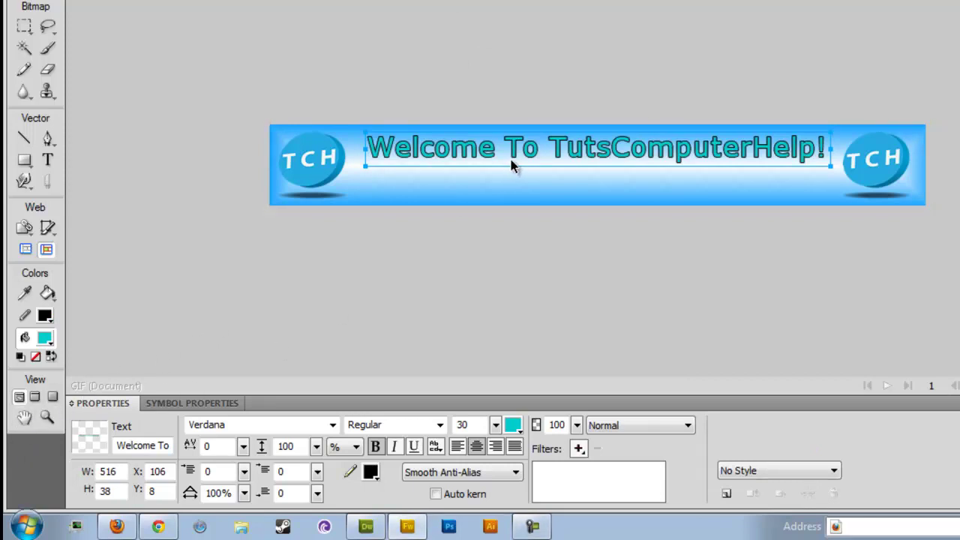
Select the title alone and switch its outline colour to dark grey #666666
key("ctrl+a")
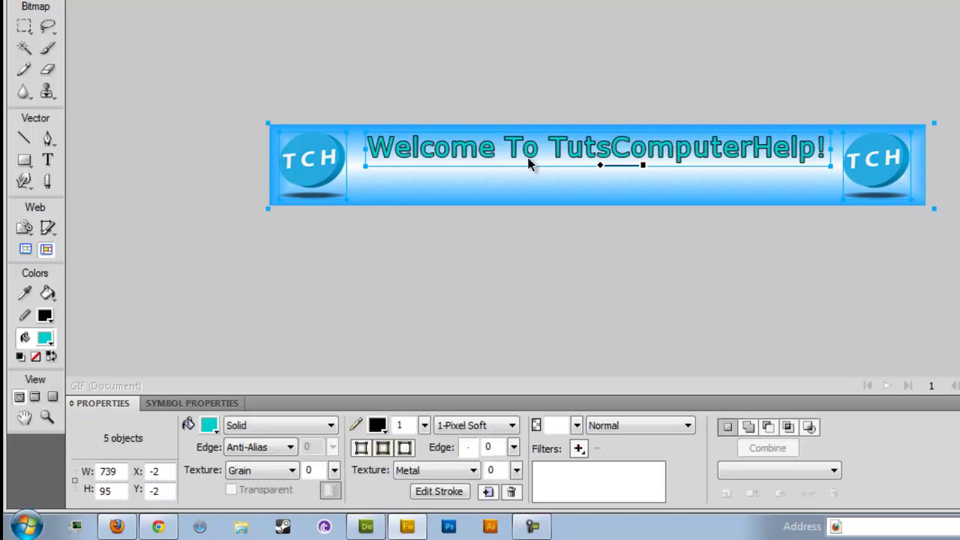
key("ctrl+d")
left_click(554, 153)
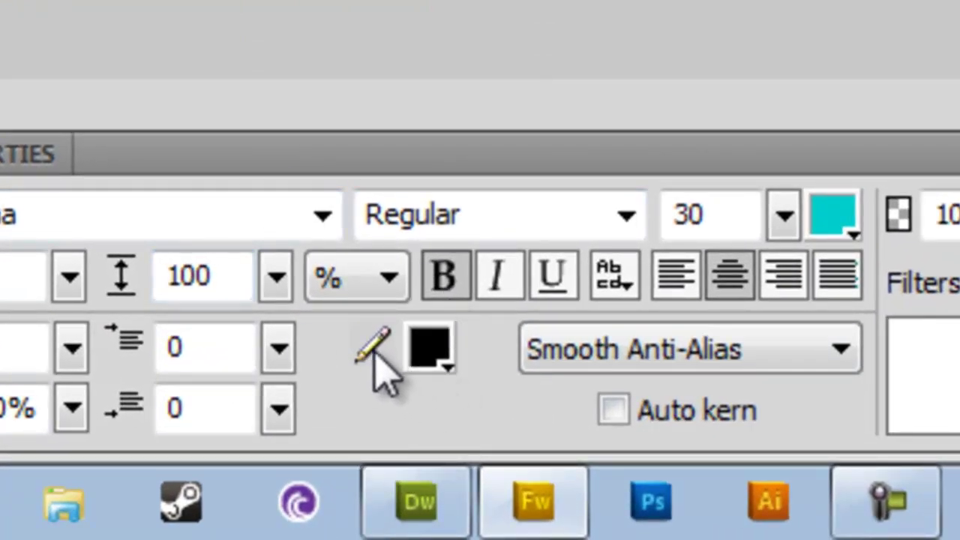
left_click(405, 351)
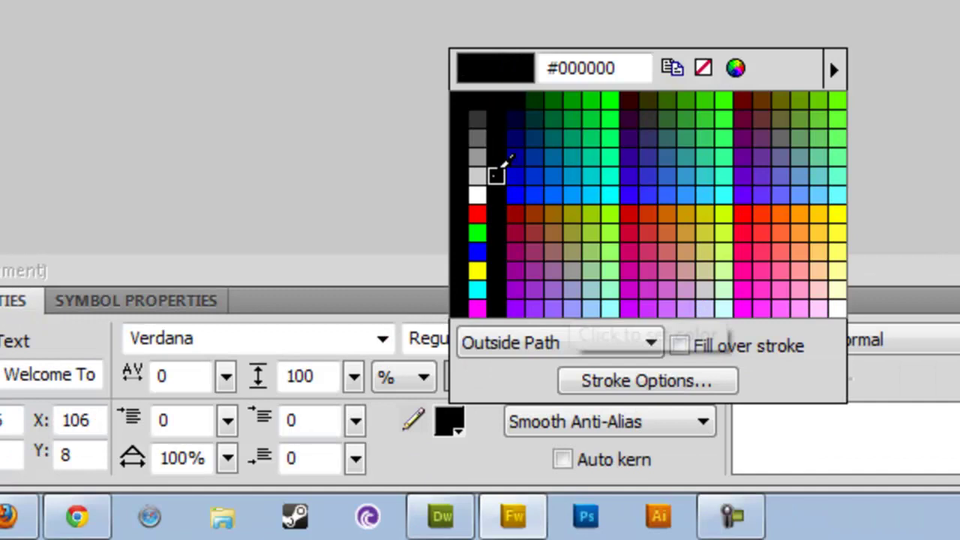
left_click(478, 192)
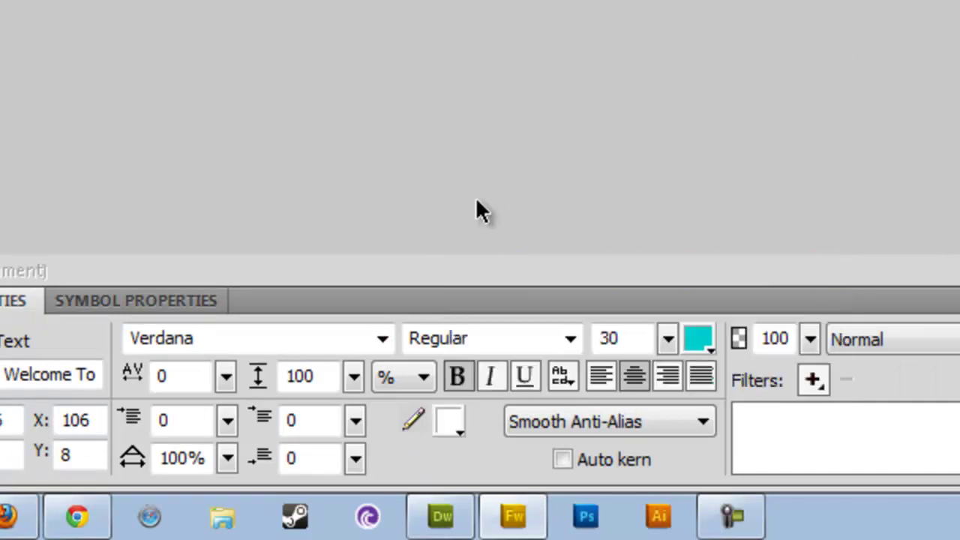
left_click(459, 425)
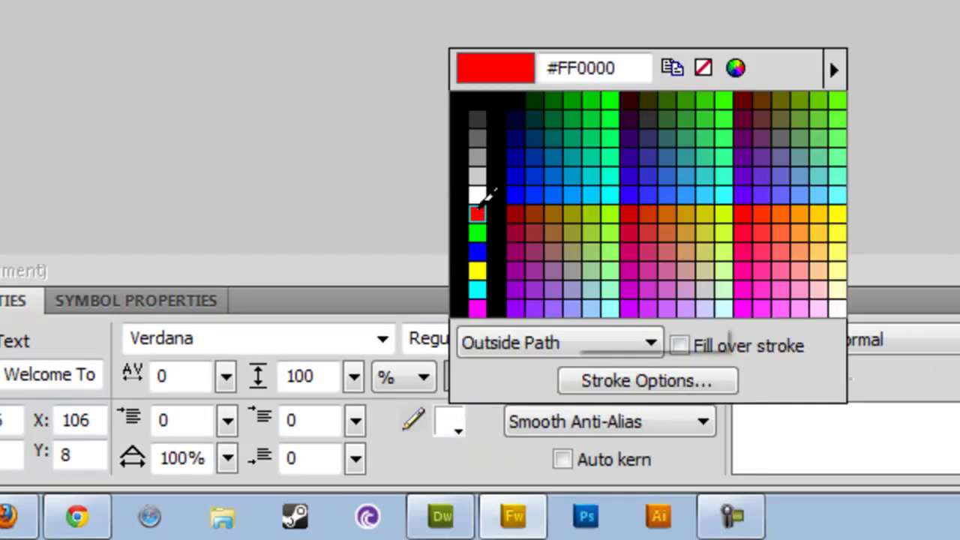
left_click(478, 157)
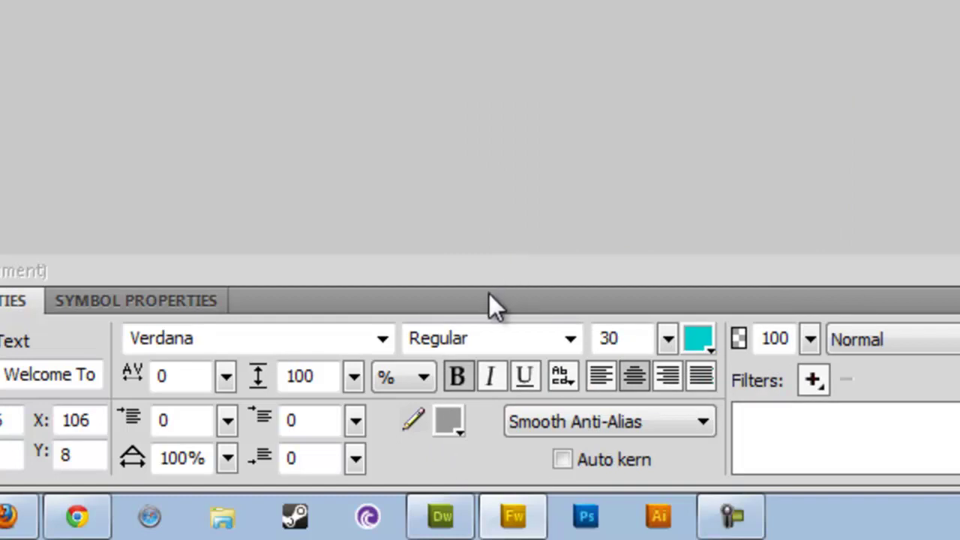
left_click(450, 425)
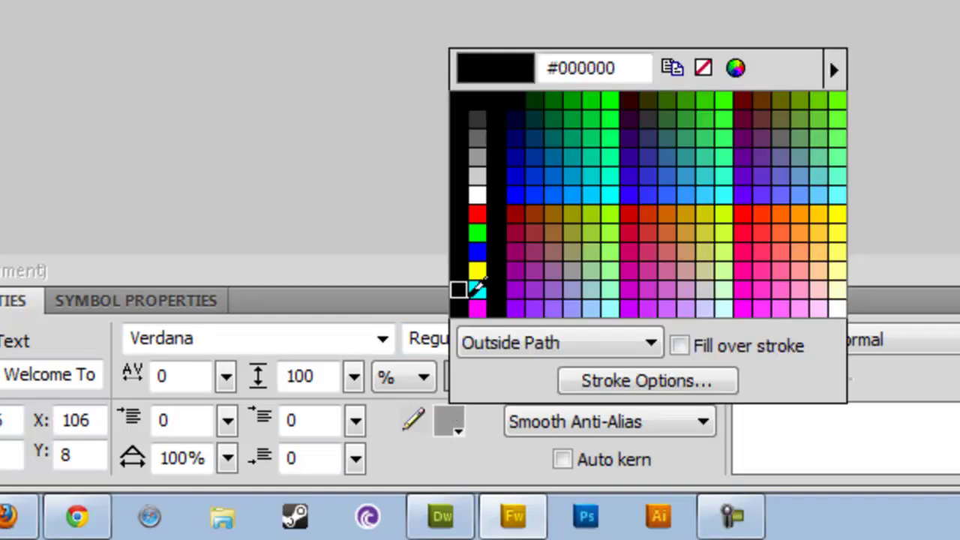
left_click(483, 128)
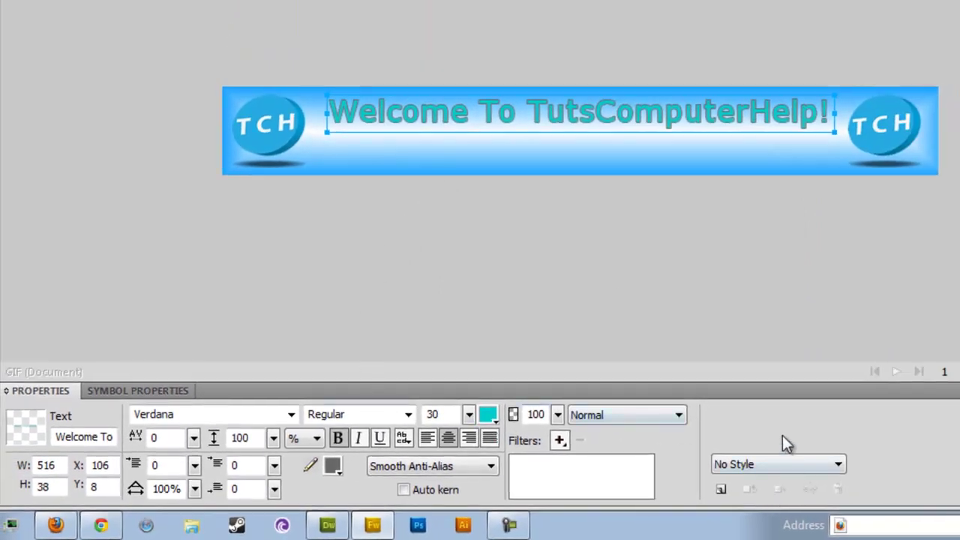
left_click(705, 292)
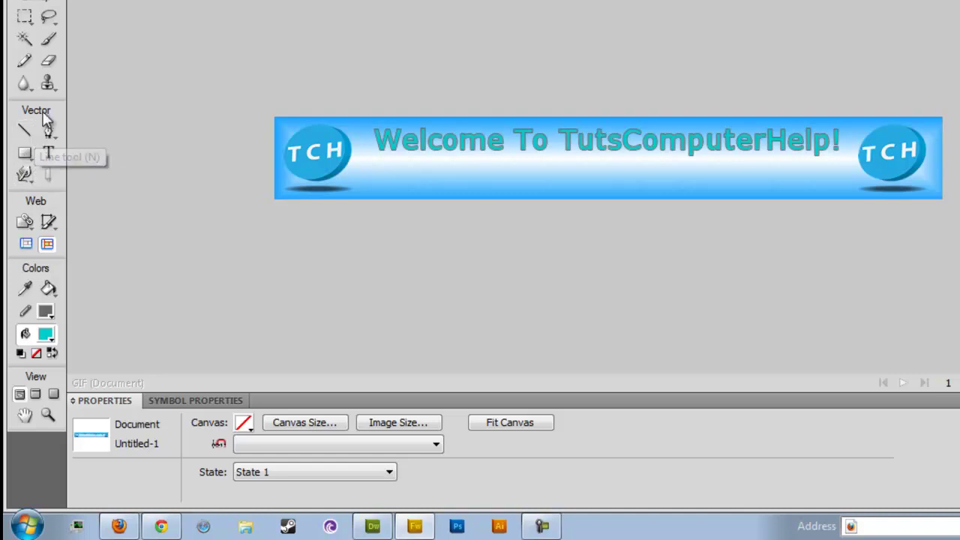
Set the rectangle to a contour gradient fill with a light grey #CCCCCC stroke
left_click(24, 156)
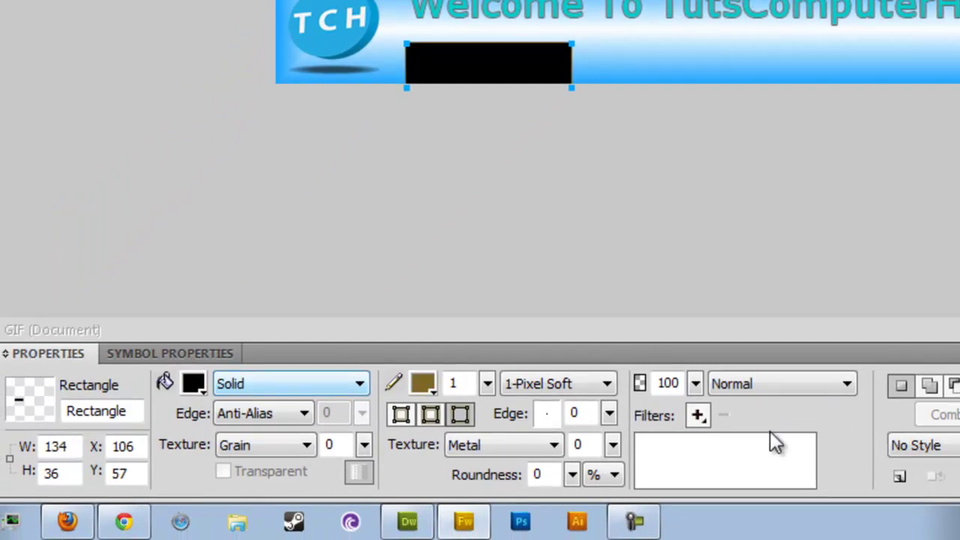
left_click(230, 388)
mouse_move(360, 291)
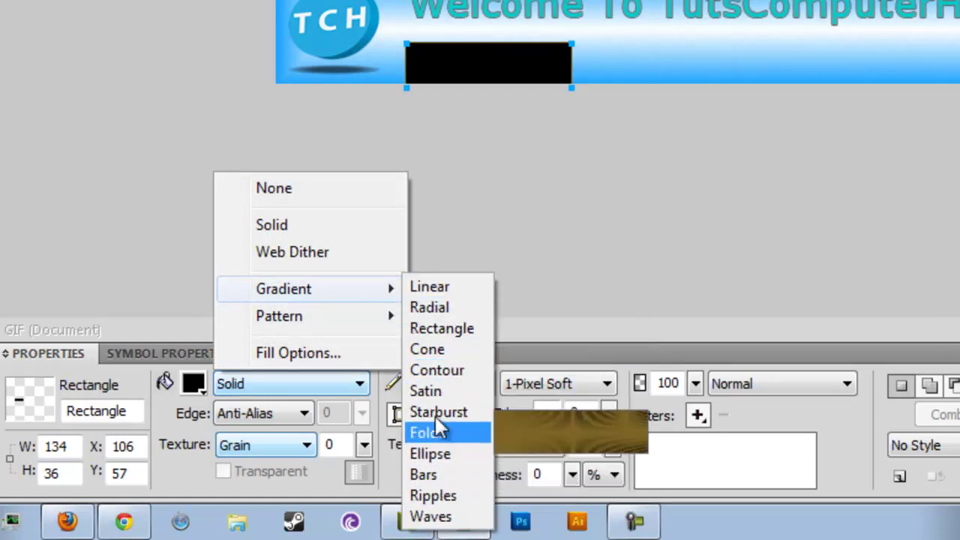
left_click(449, 369)
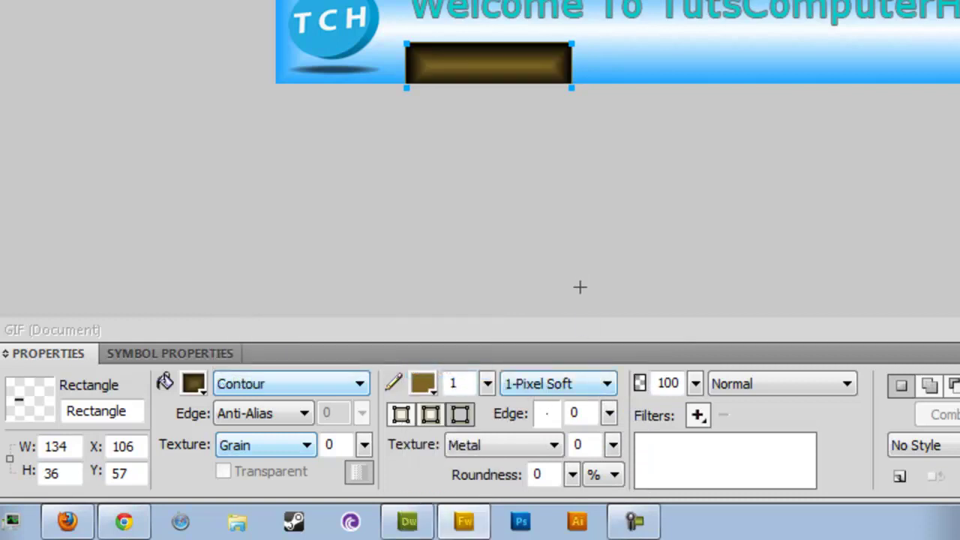
left_click(423, 384)
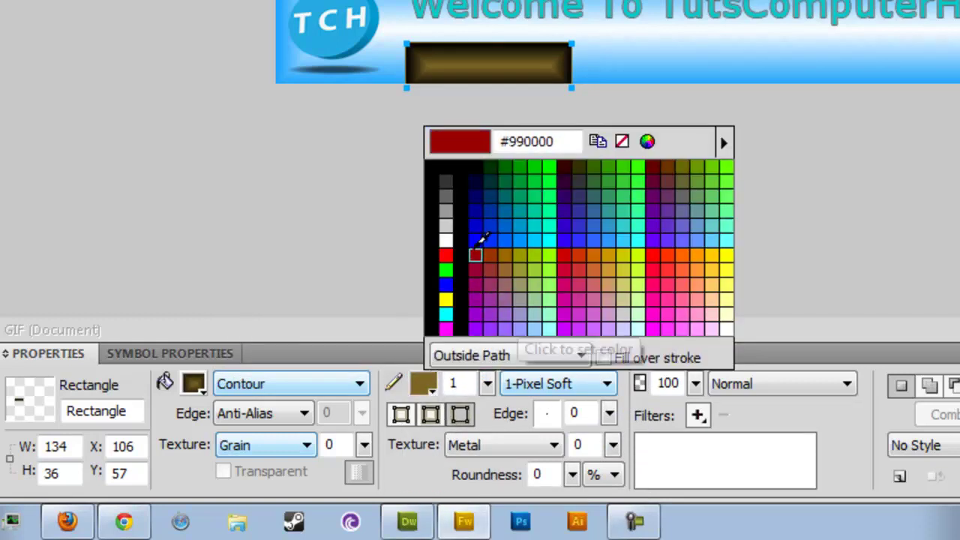
left_click(446, 211)
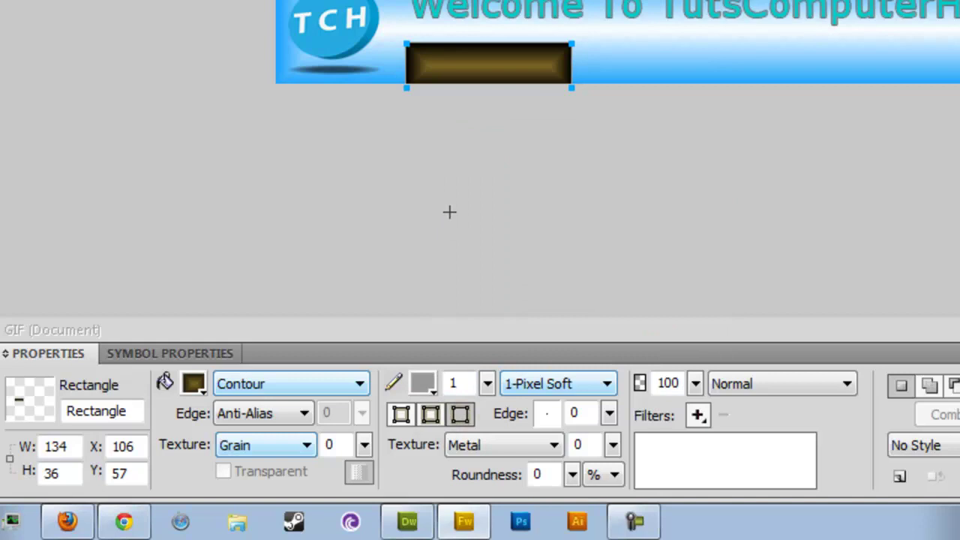
left_click(431, 381)
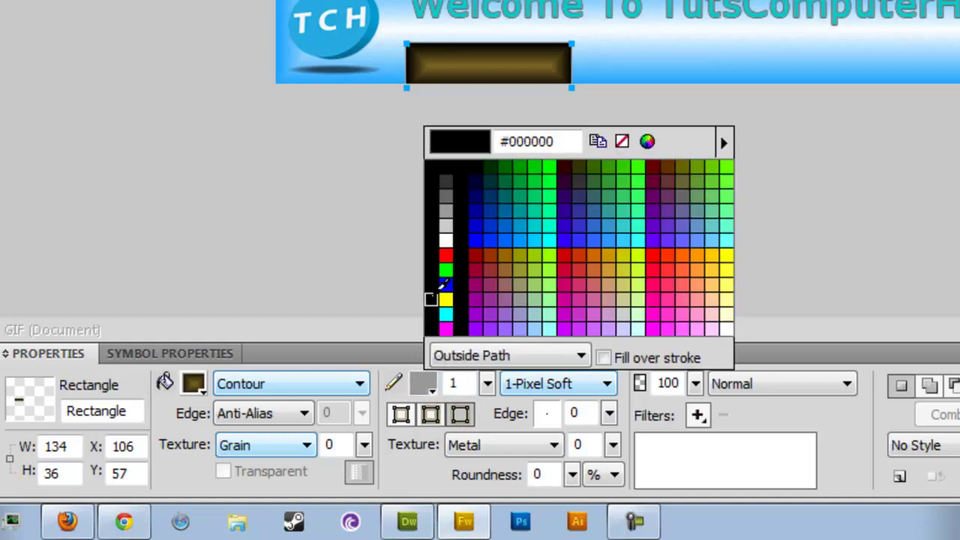
left_click(457, 218)
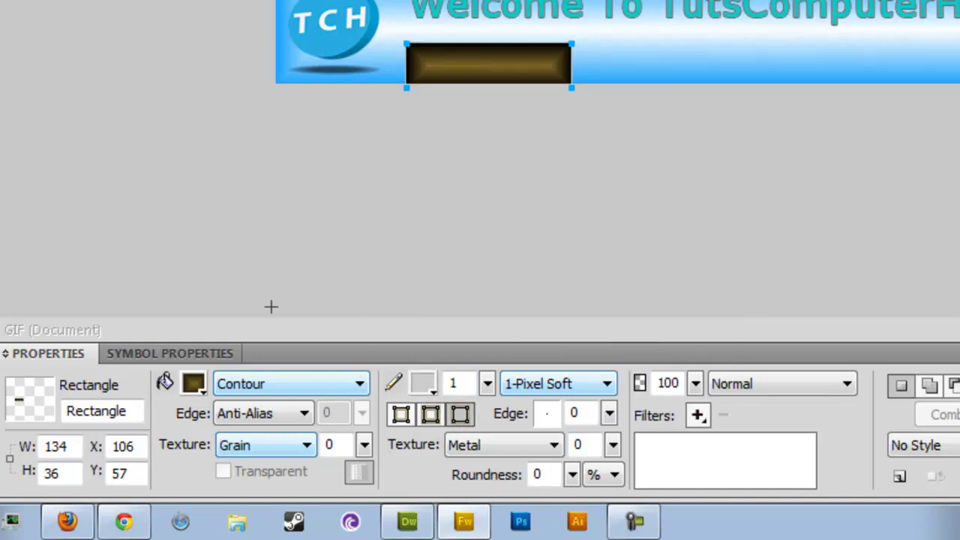
Make the gradient's left stop light grey #CCCCCC and browse the gradient presets
left_click(195, 390)
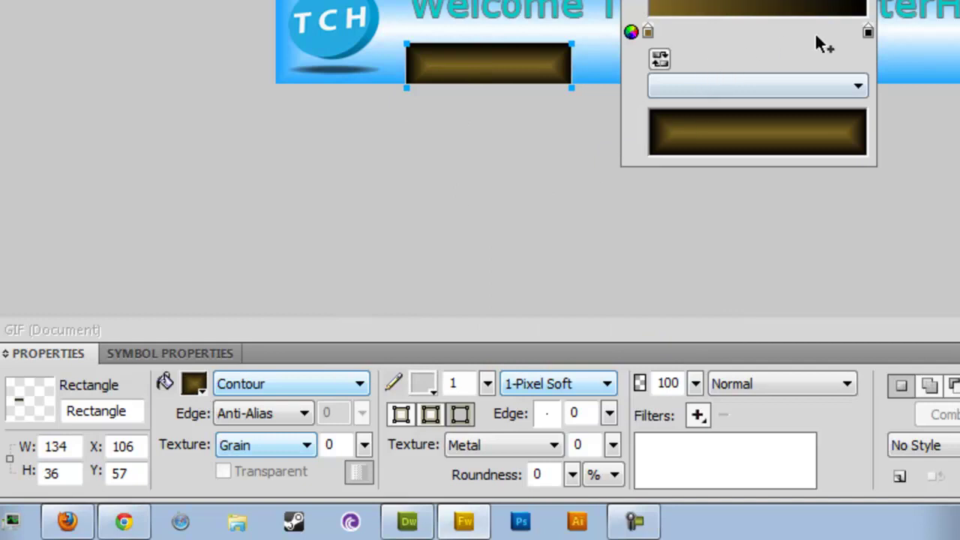
left_click(648, 32)
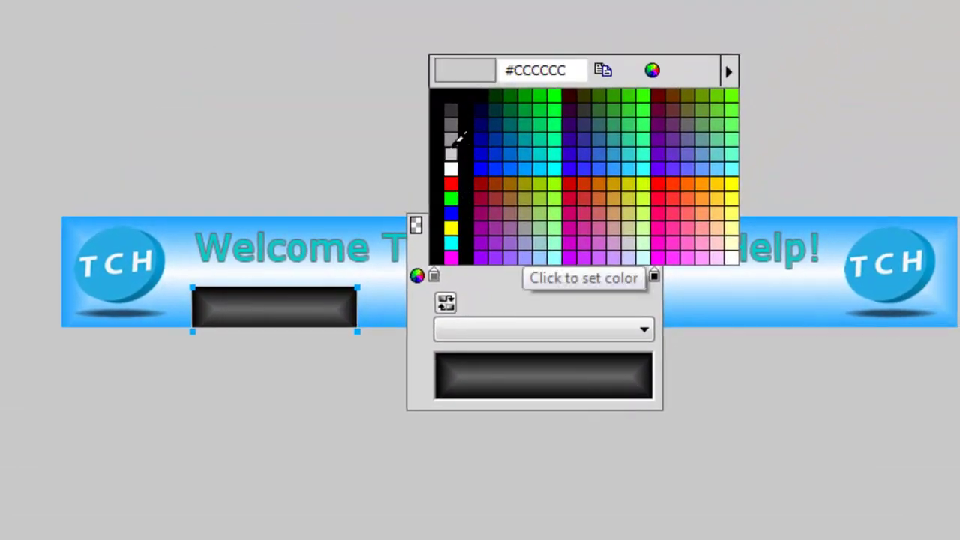
left_click(452, 141)
left_click(497, 334)
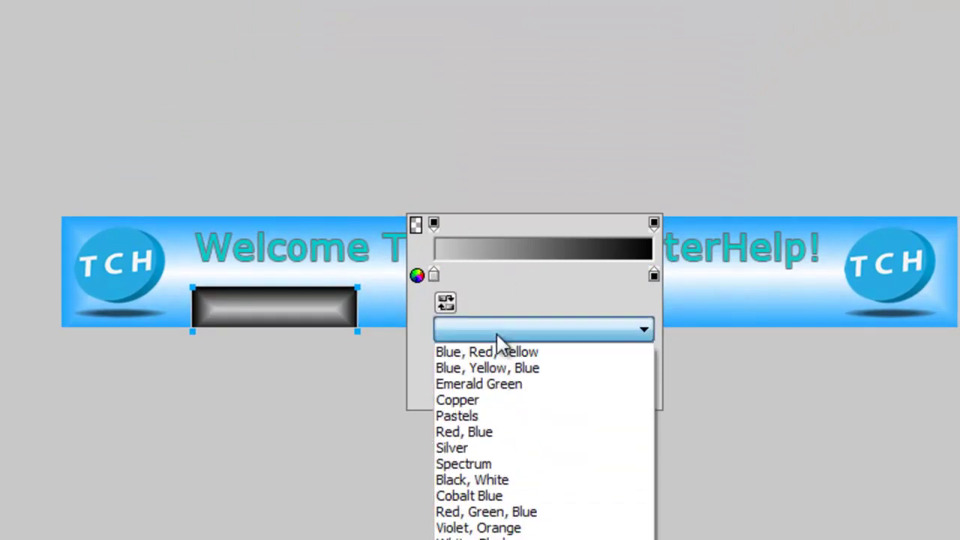
left_click(497, 333)
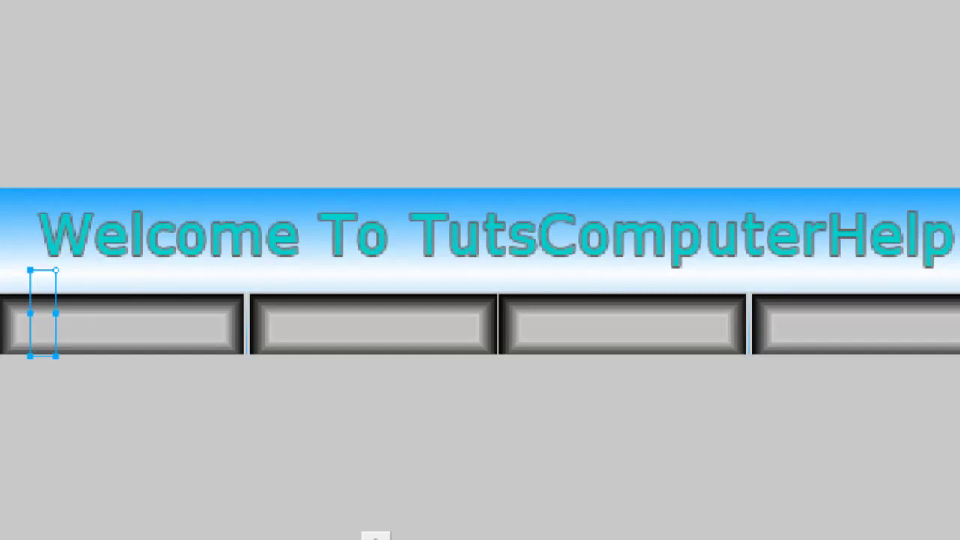
Type the button label 'Webstie' and set its text colour to black
type("F")
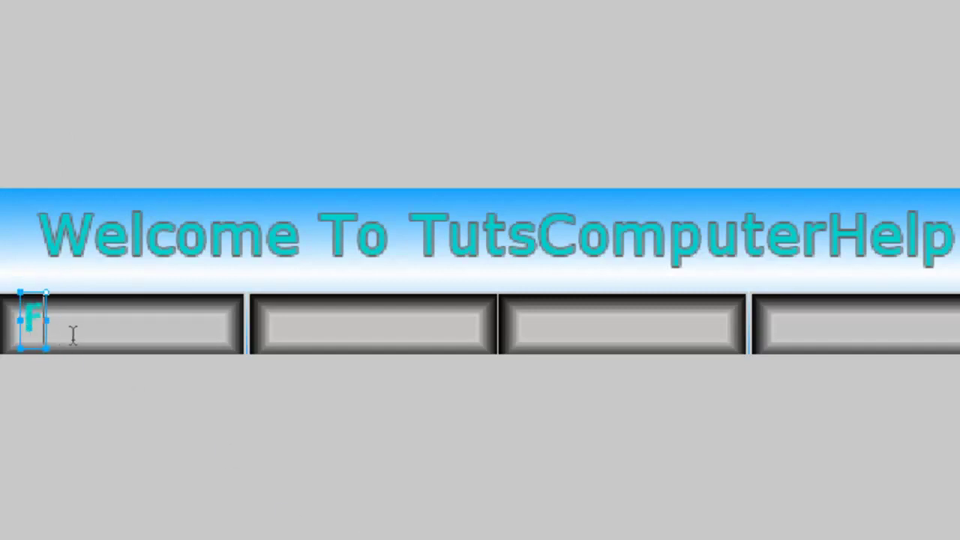
type("ace")
key("BackSpace")
key("BackSpace")
key("BackSpace")
key("BackSpace")
type("Webstie")
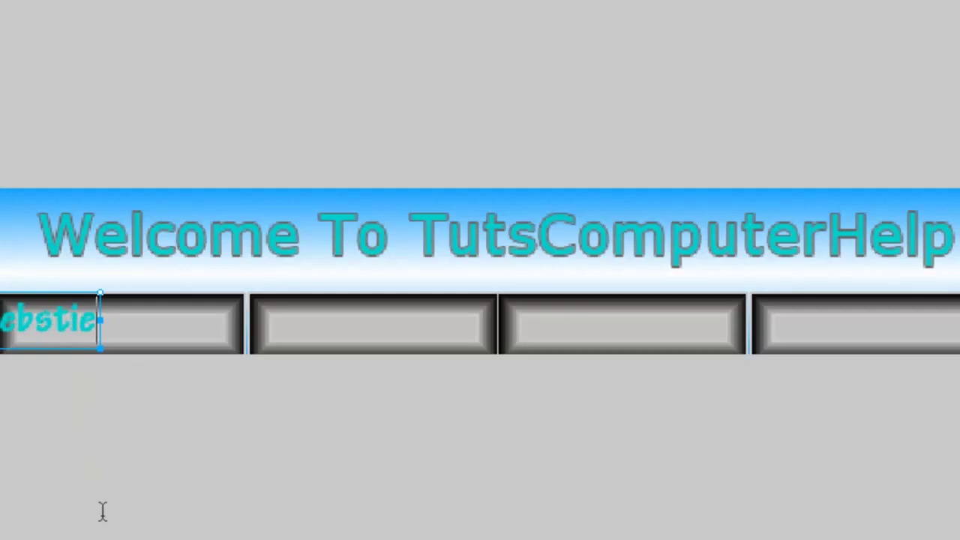
key("ctrl+a")
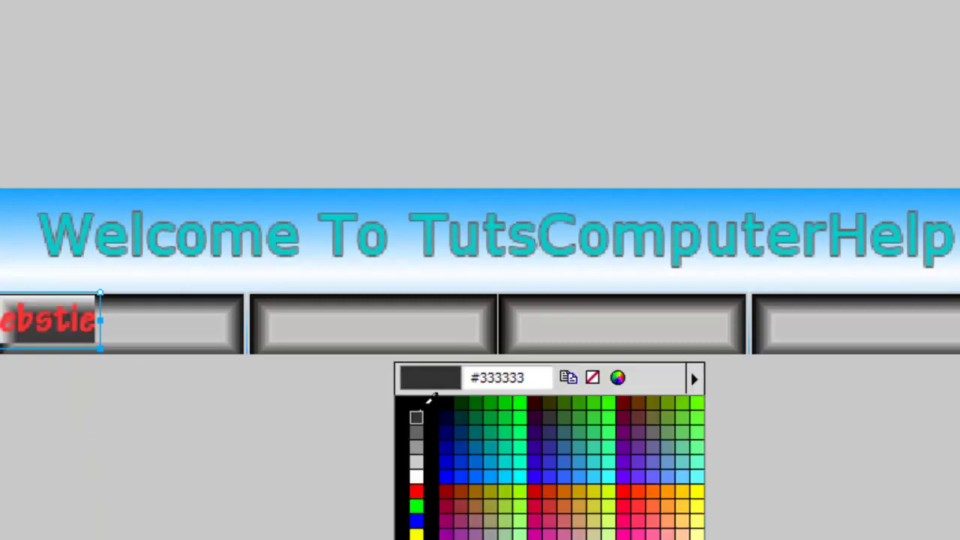
left_click(422, 402)
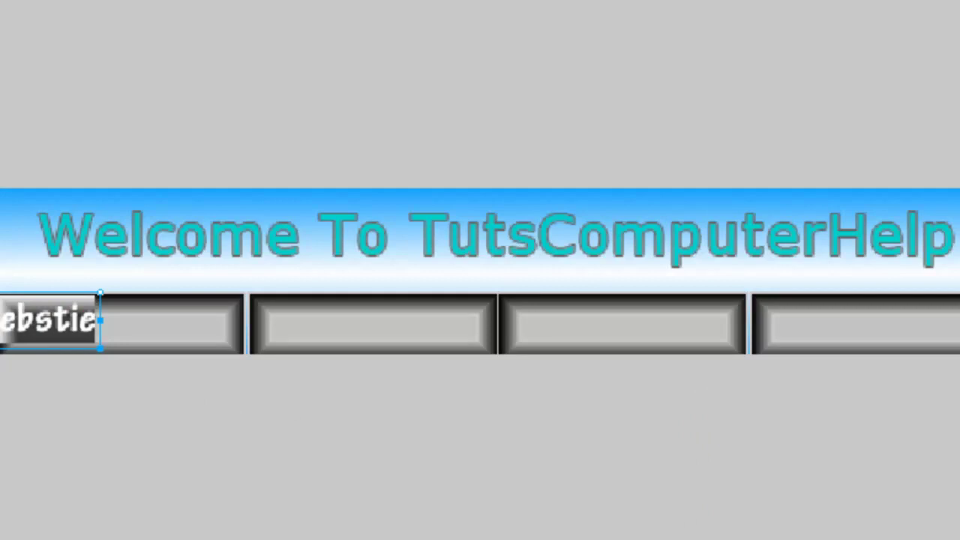
key("Escape")
Move the label onto the first button and correct it to 'Website'
left_click_drag(36, 333, 108, 332)
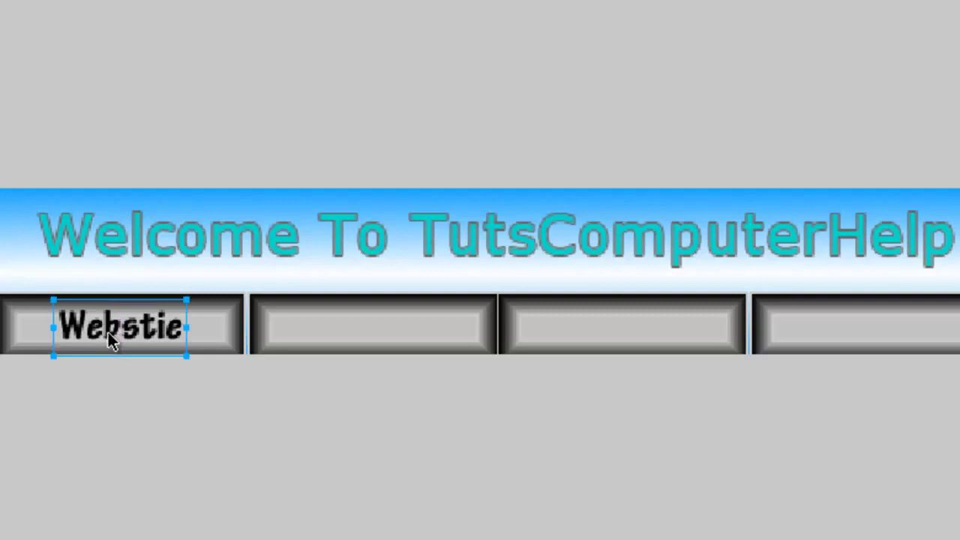
left_click(116, 332)
key("BackSpace")
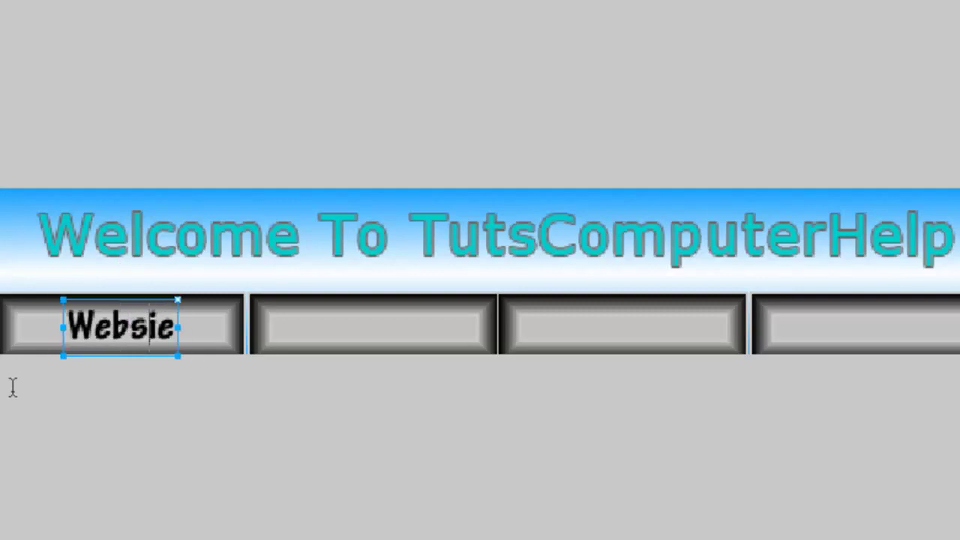
type("t")
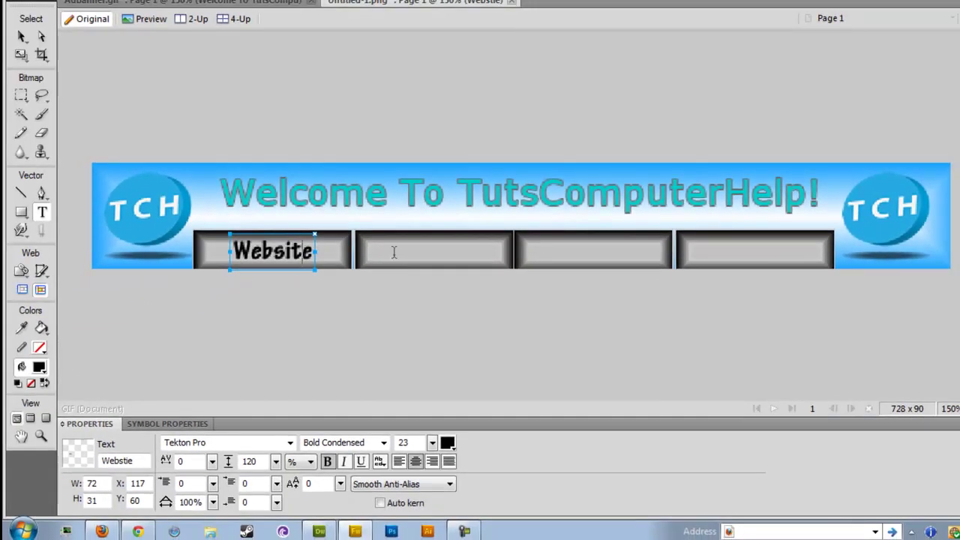
Copy the Website label onto the other buttons, retitled Youtube, Money Making and .TK Sign Up
left_click(258, 304)
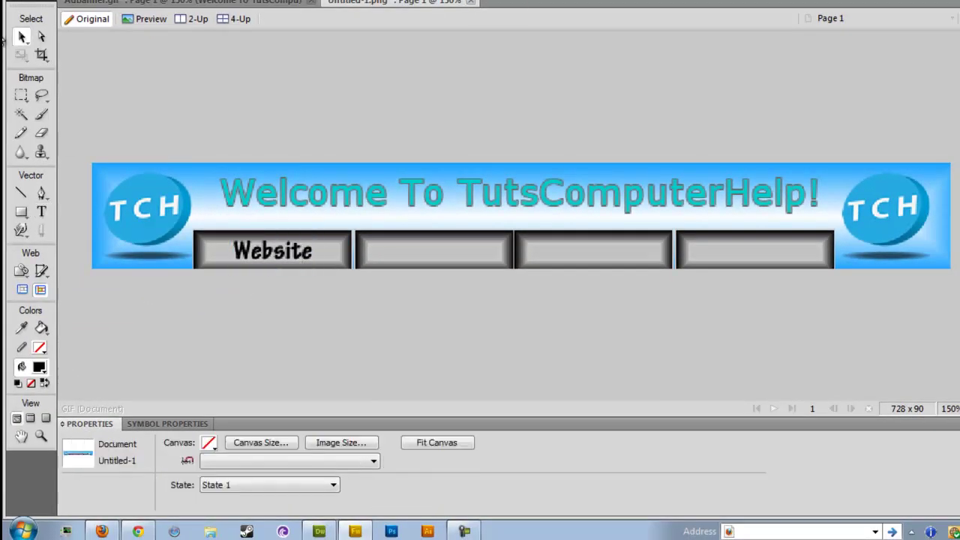
left_click(296, 259)
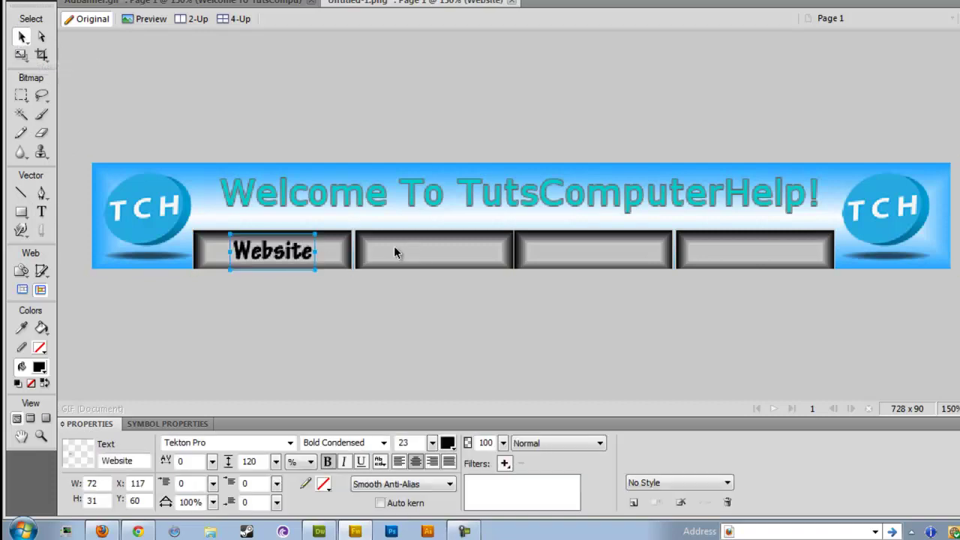
left_click_drag(296, 255, 450, 257)
key("Tab")
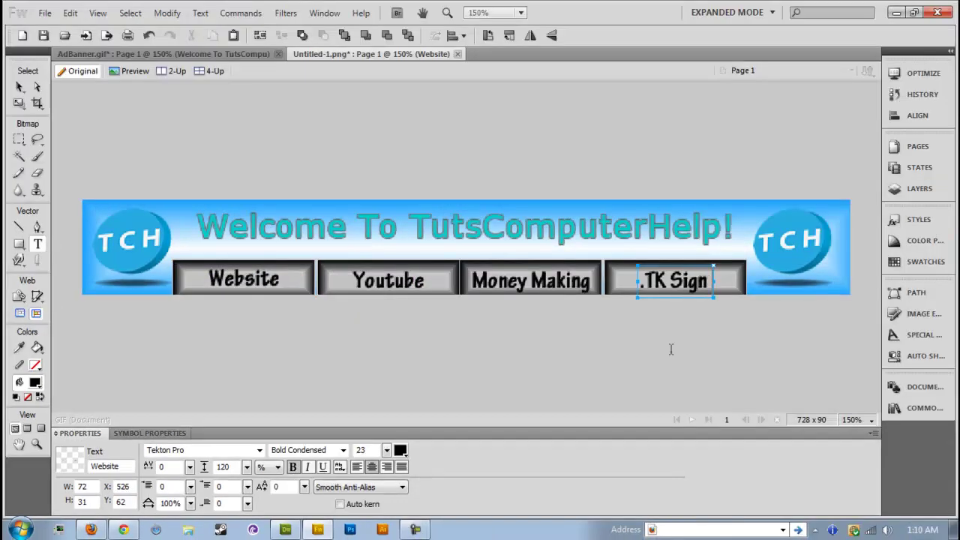
type("Up")
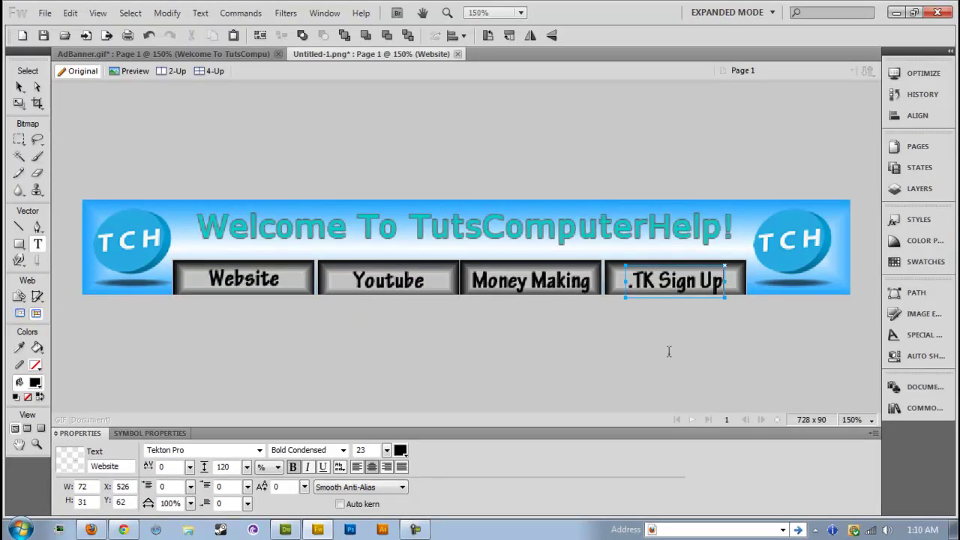
key("Escape")
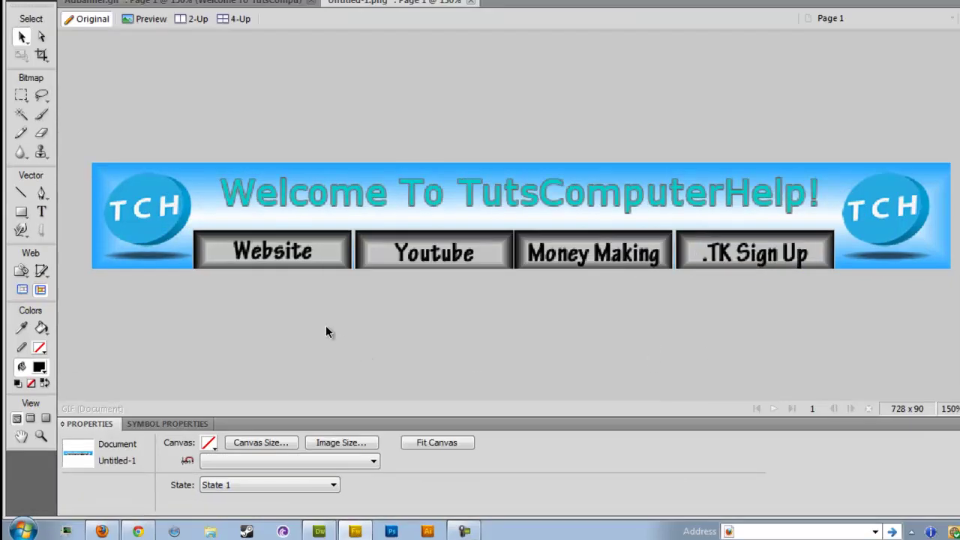
left_click(309, 255)
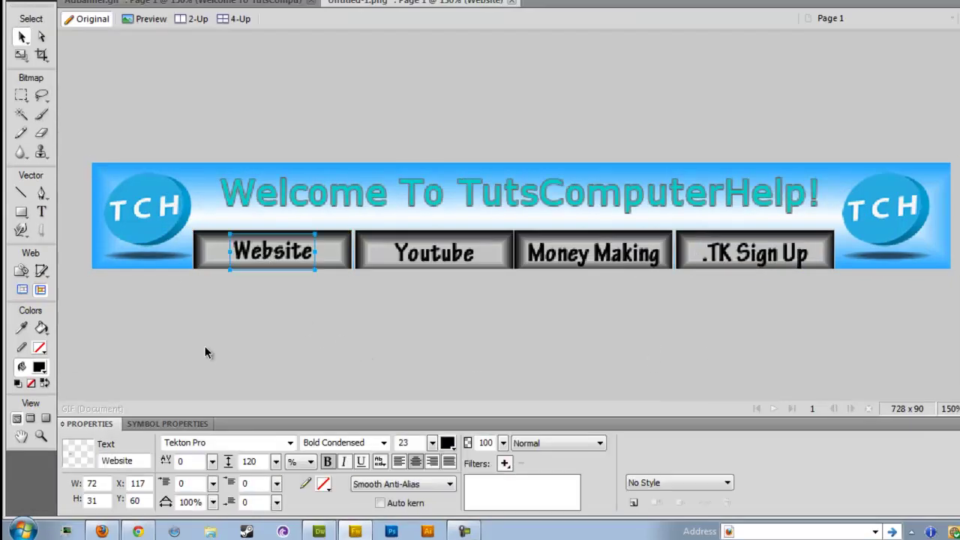
Draw a rectangular hotspot over the Website button
left_click(154, 346)
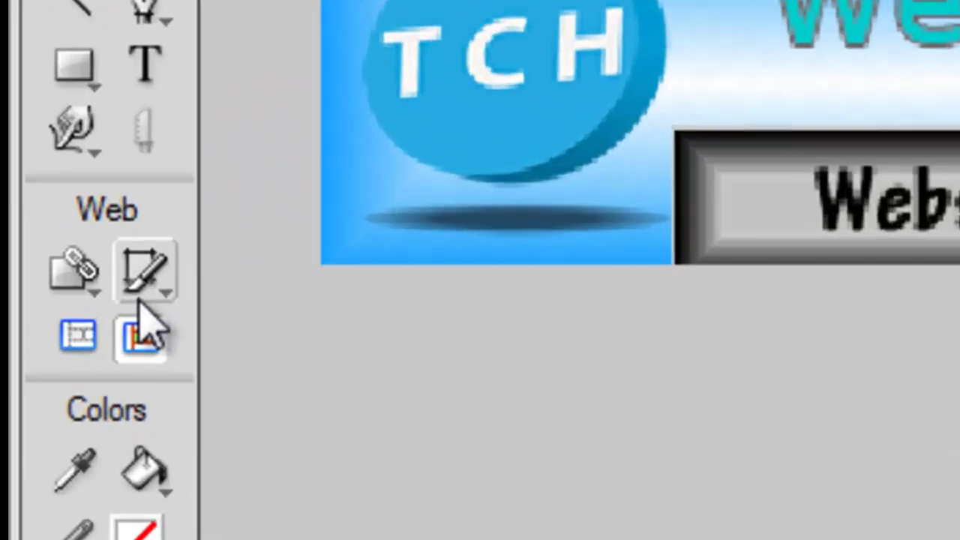
left_click(20, 275)
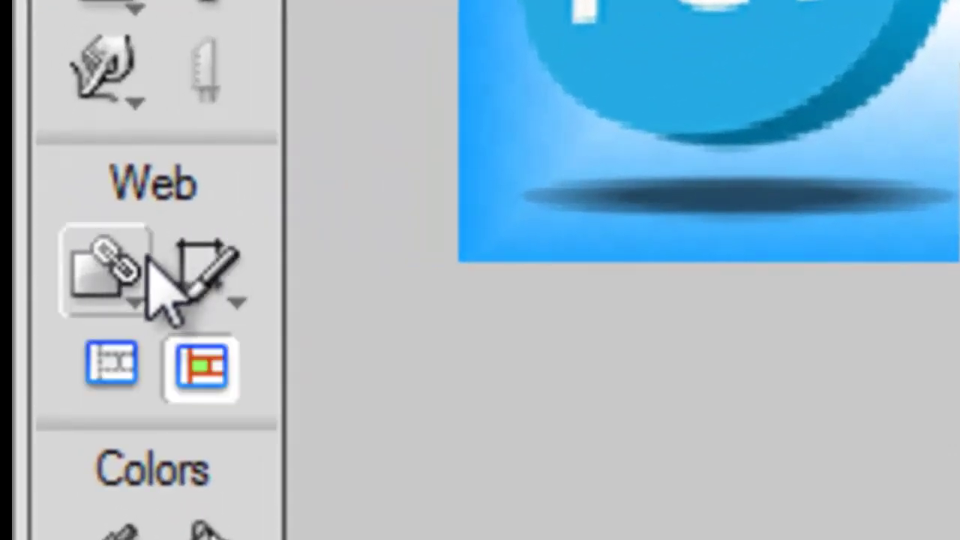
left_click(118, 302)
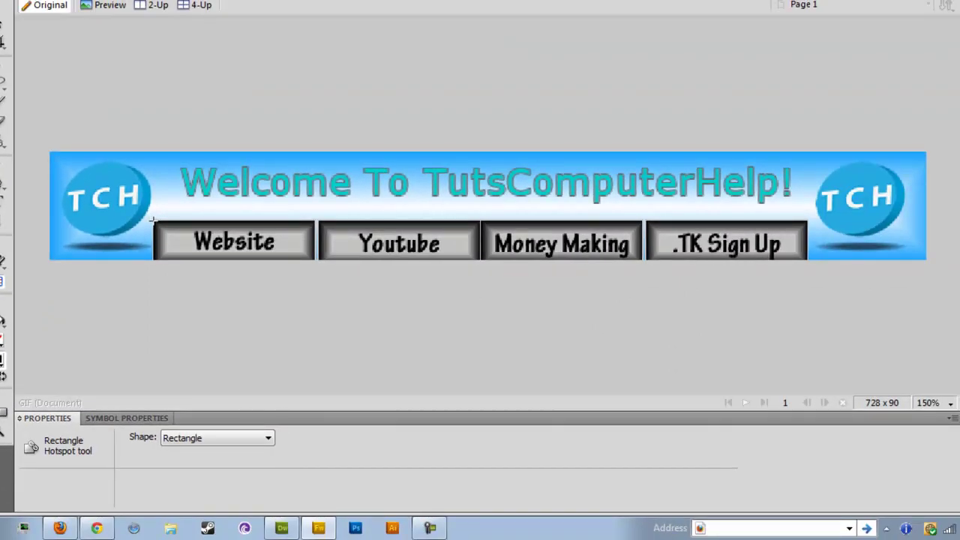
left_click_drag(159, 221, 315, 261)
Set the hotspot's link to TutsComputerHelp.tk
left_click(338, 437)
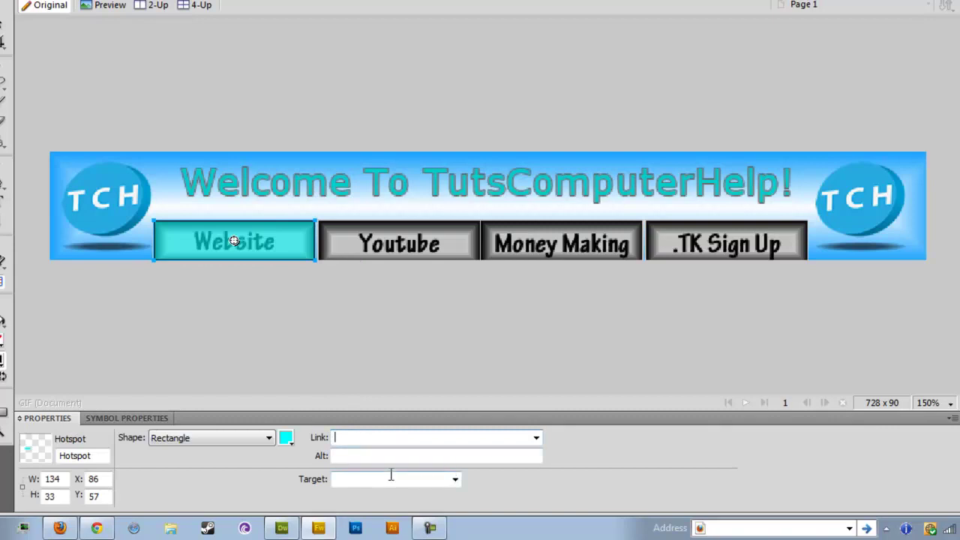
type("T")
type("uts")
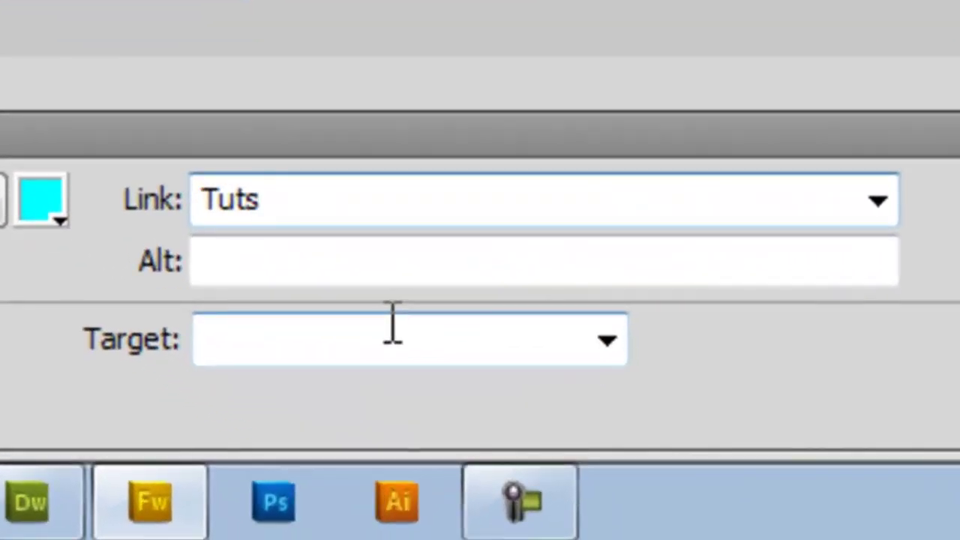
type("Computerh")
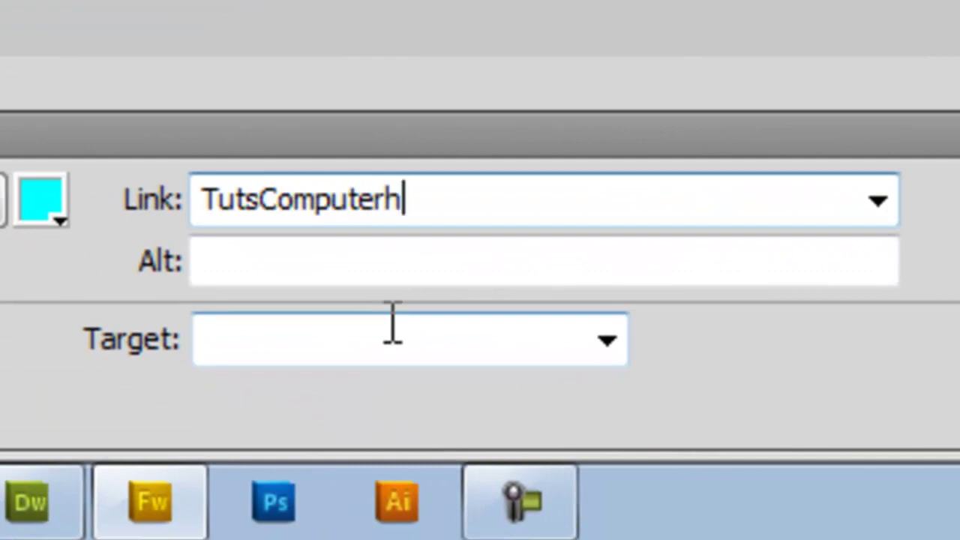
key("BackSpace")
type("Hwlp")
key("BackSpace")
key("BackSpace")
key("BackSpace")
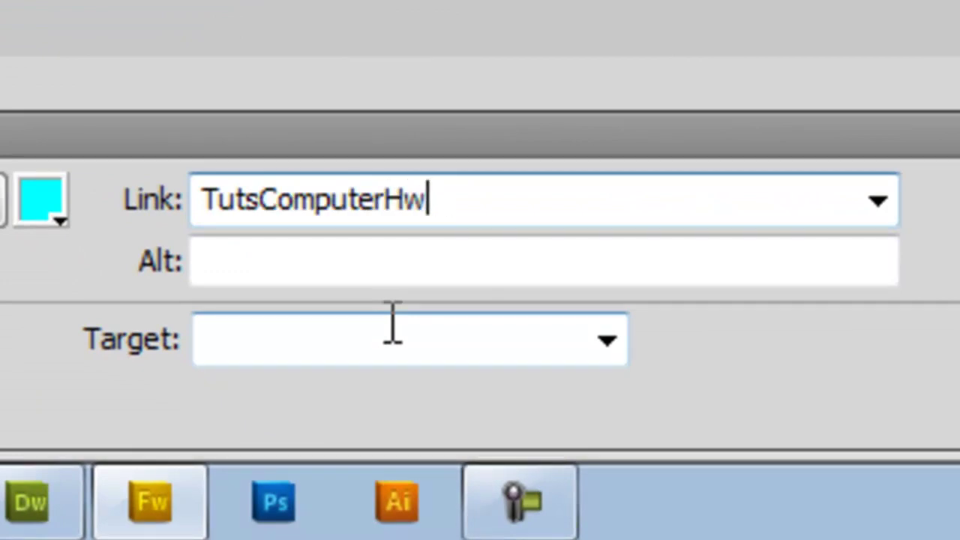
type("E")
key("BackSpace")
type("elp.tk")
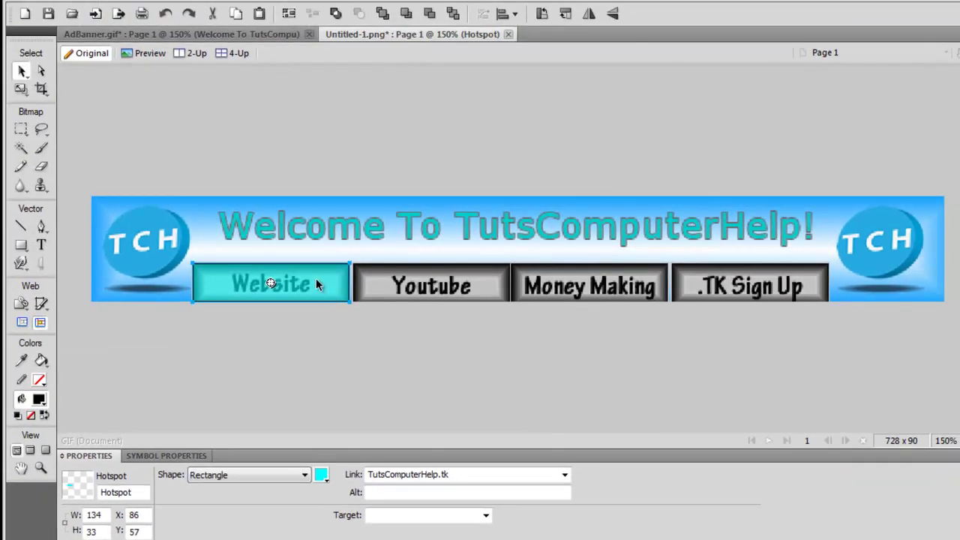
Place aligned copies of the Website hotspot over the Youtube, .TK Sign Up and Money Making buttons
left_click_drag(315, 278, 475, 278)
left_click_drag(358, 283, 316, 285)
left_click(335, 358)
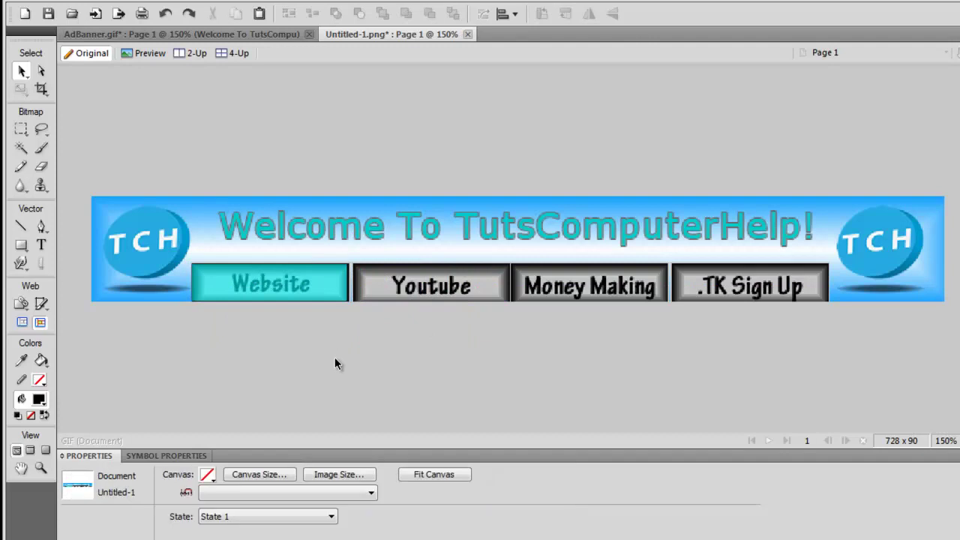
left_click(331, 279)
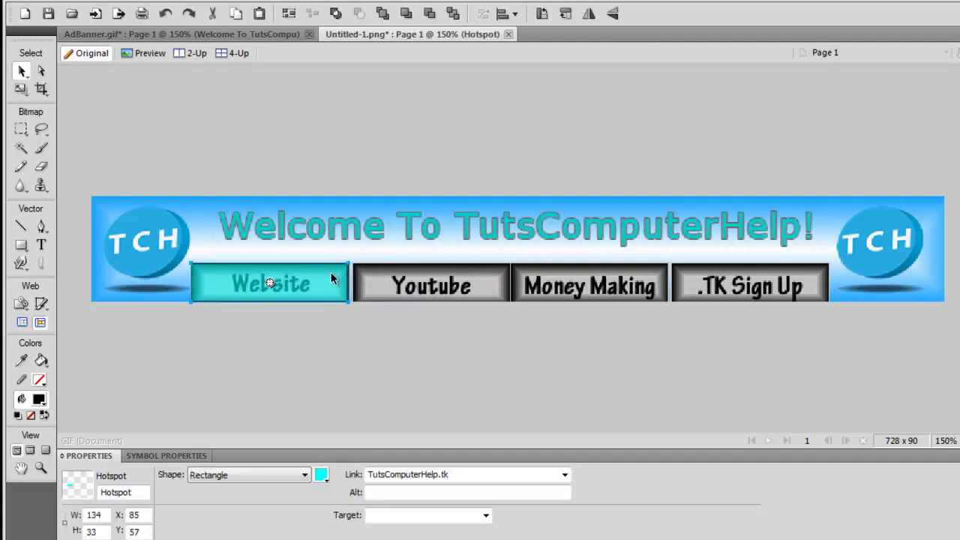
left_click_drag(332, 279, 479, 270)
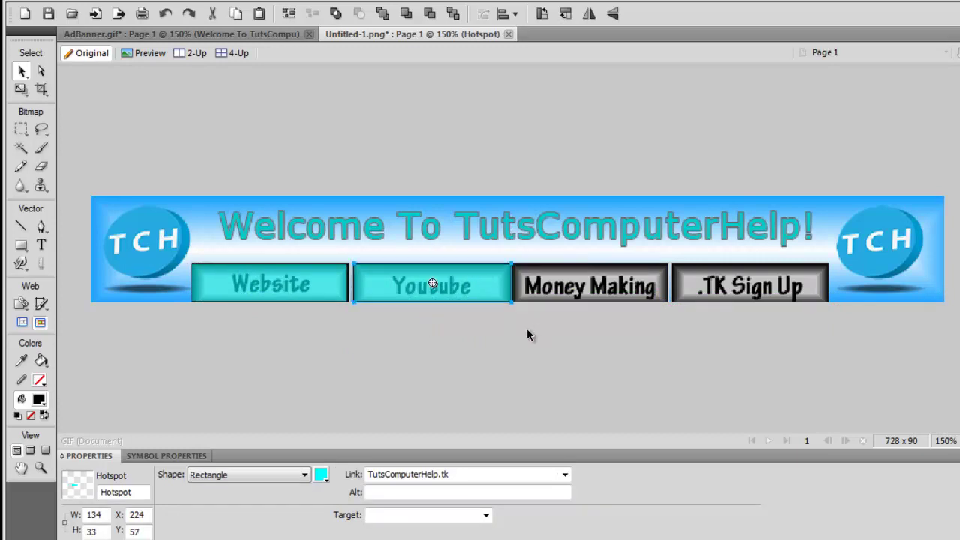
key("Left")
left_click(268, 282)
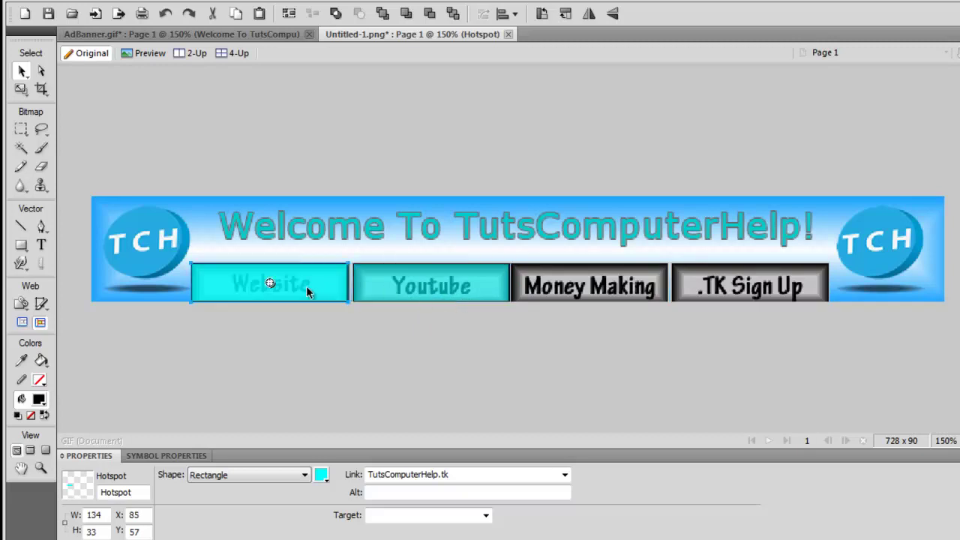
left_click_drag(306, 287, 787, 289)
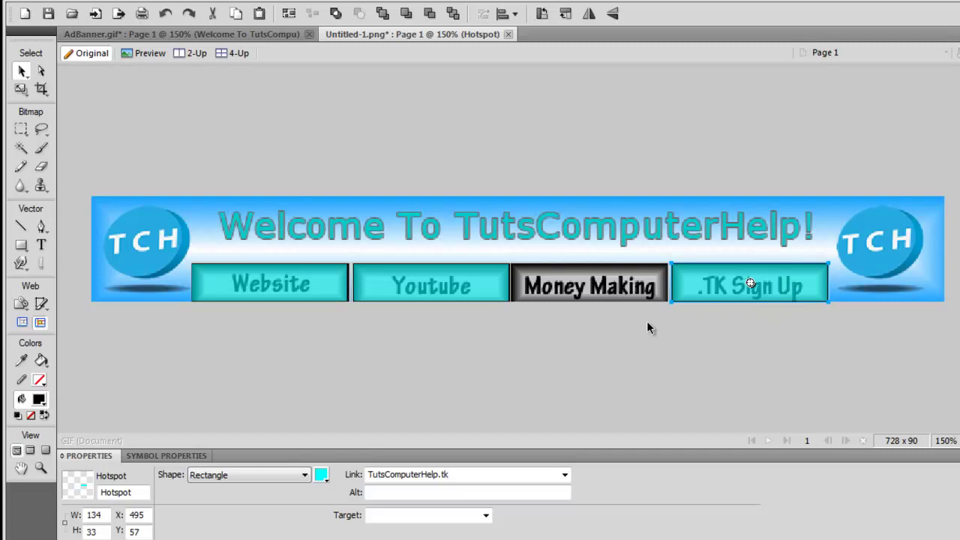
left_click_drag(286, 283, 612, 287)
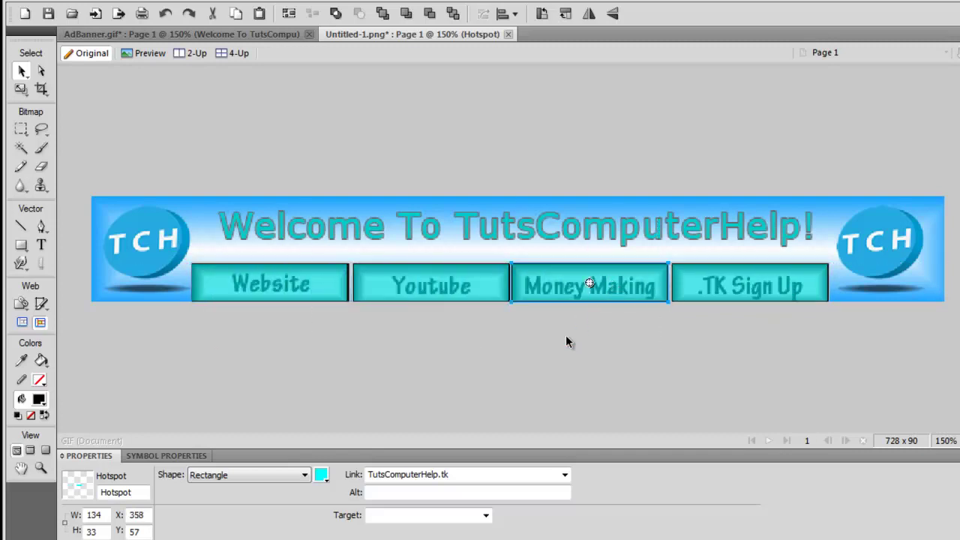
left_click(562, 333)
left_click(480, 284)
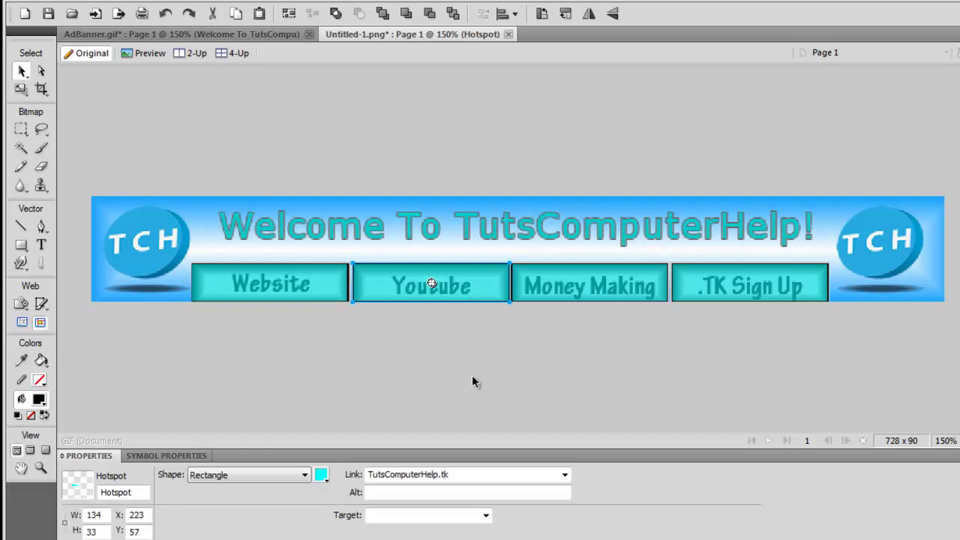
left_click(468, 475)
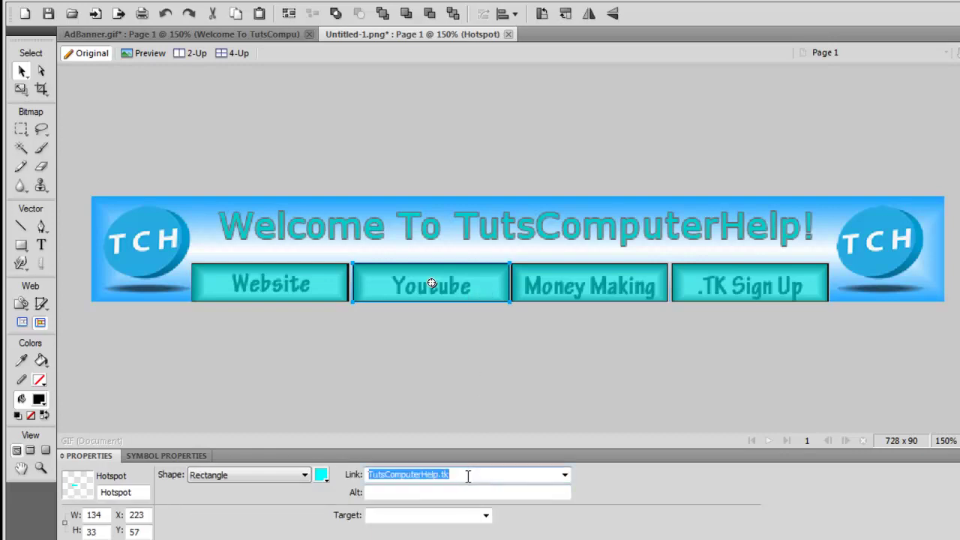
type("ht")
key("BackSpace")
key("BackSpace")
type("h")
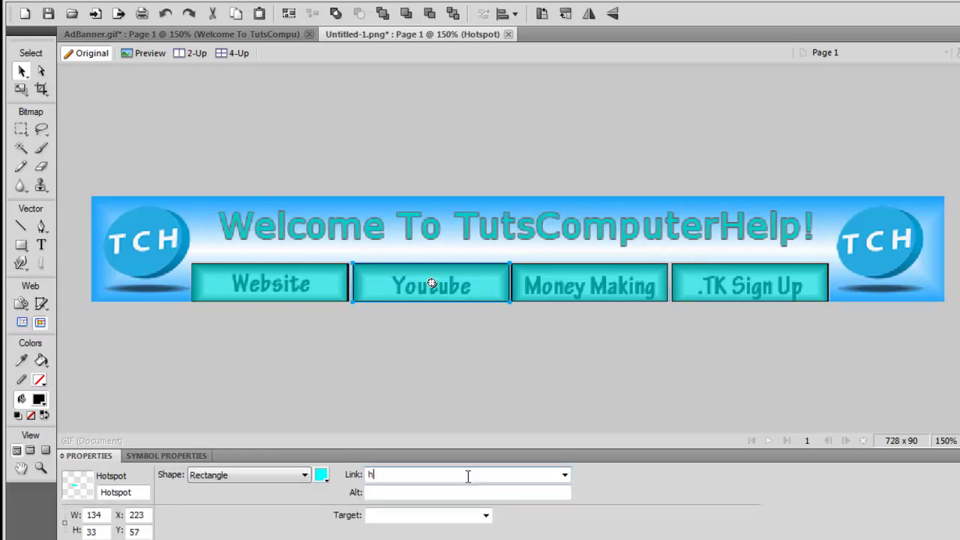
type("t")
key("BackSpace")
key("BackSpace")
type("Http://www.Youtube.com")
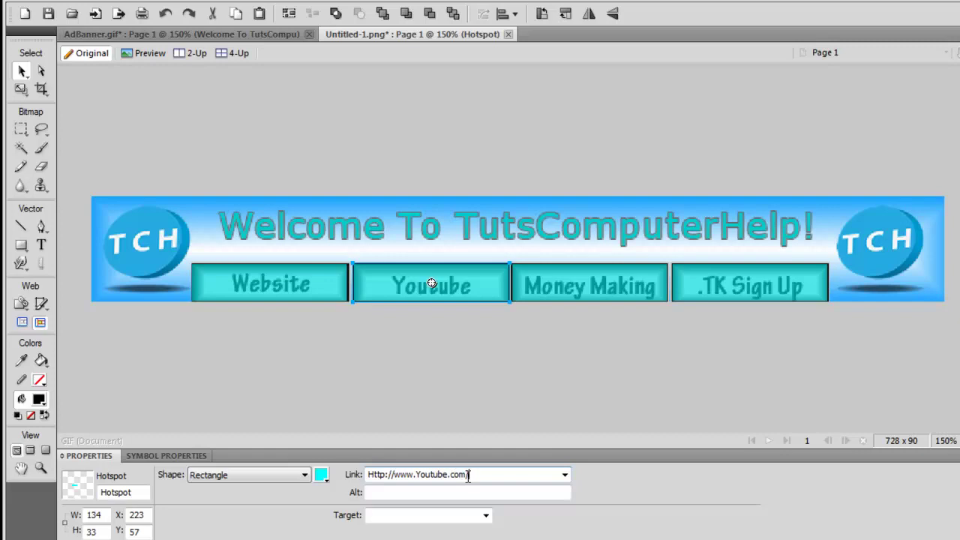
type("/vTutsComputerHelpvV")
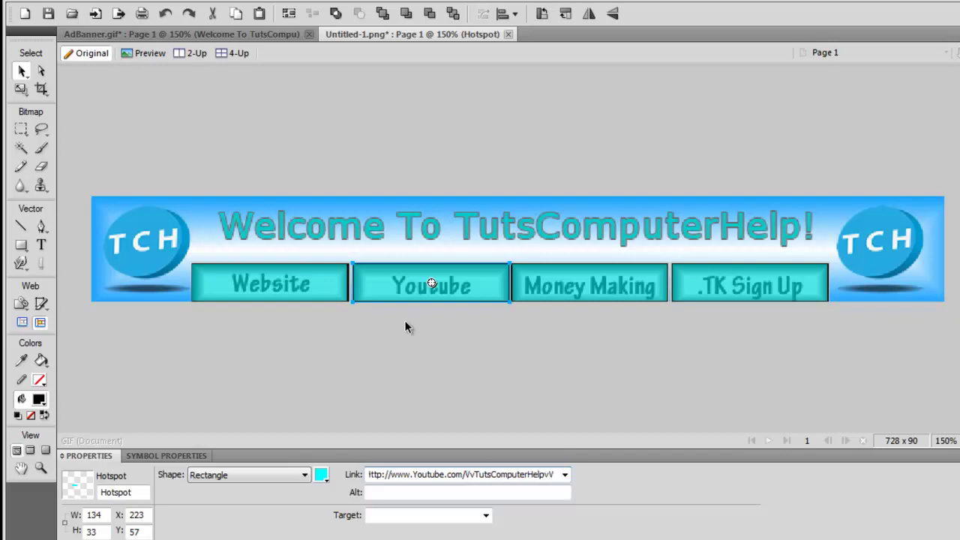
left_click(307, 284)
left_click(369, 475)
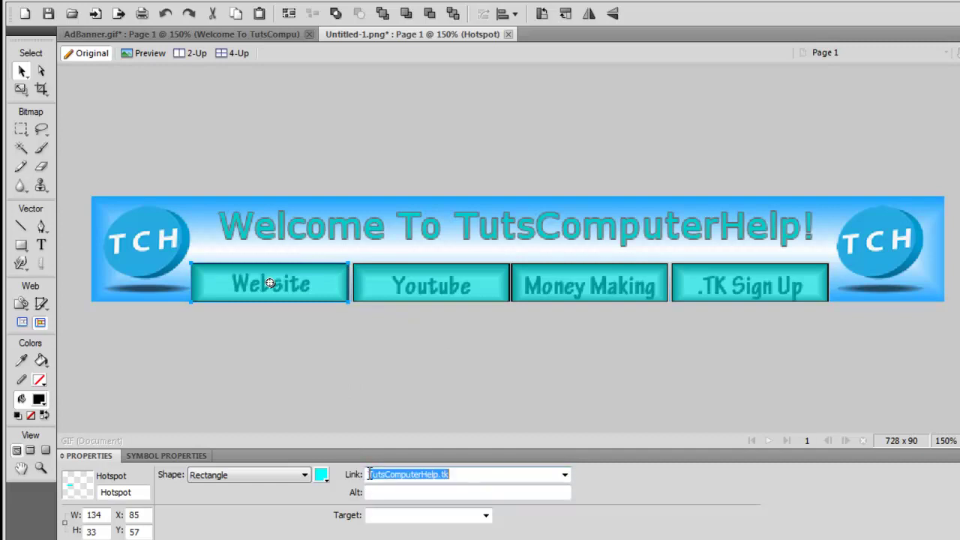
left_click(367, 475)
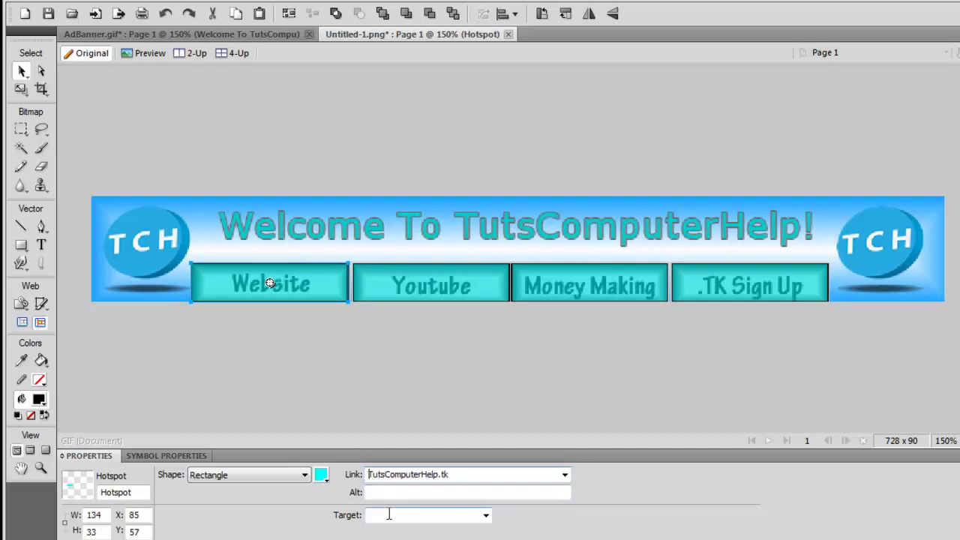
type("http")
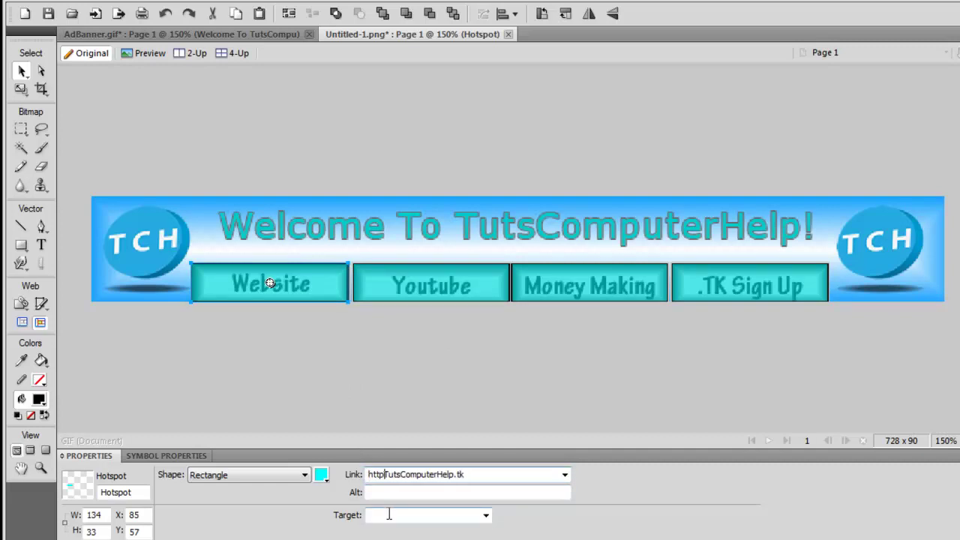
type("://")
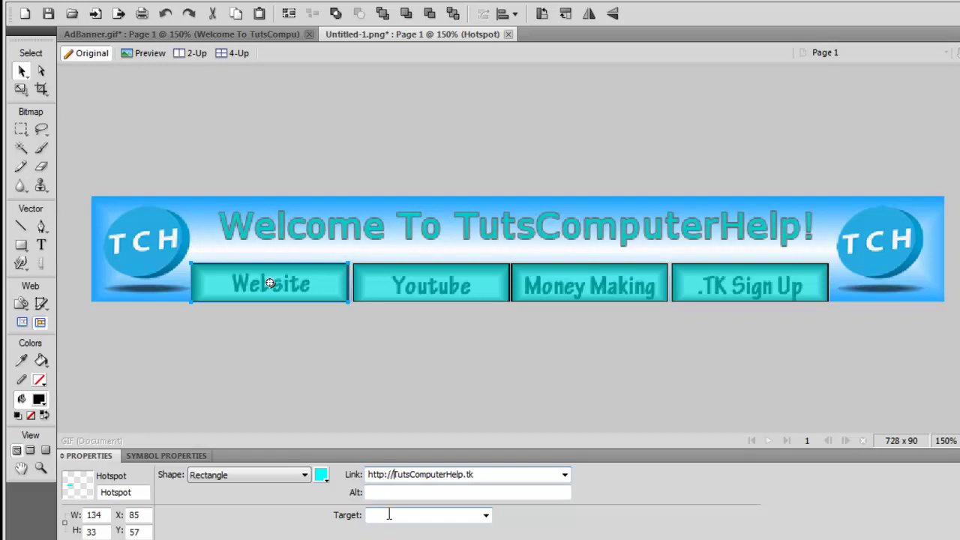
type("www.")
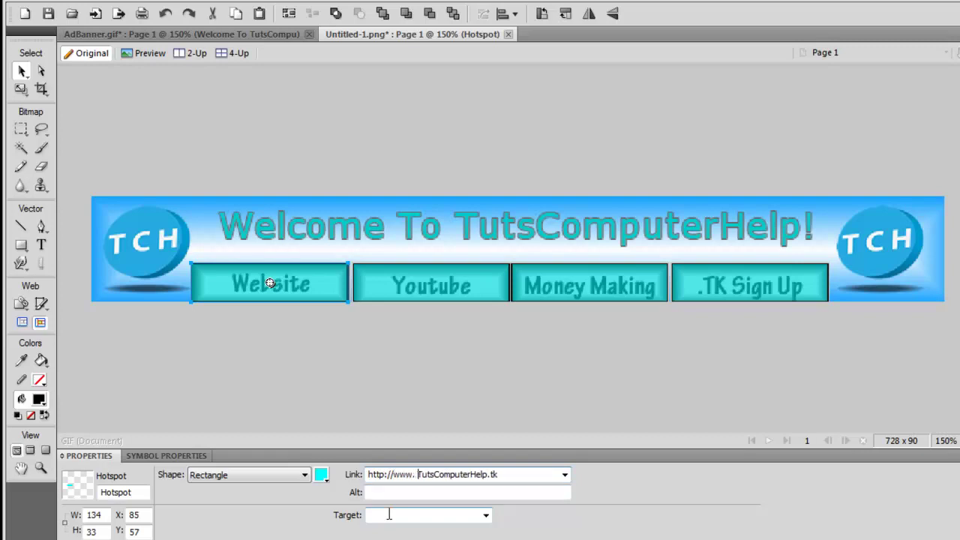
key("BackSpace")
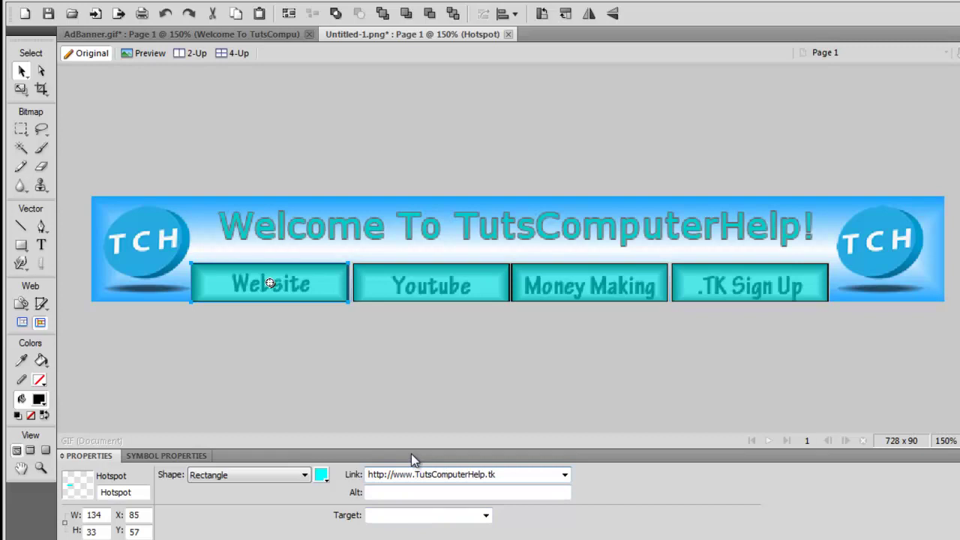
left_click(604, 287)
left_click(369, 475)
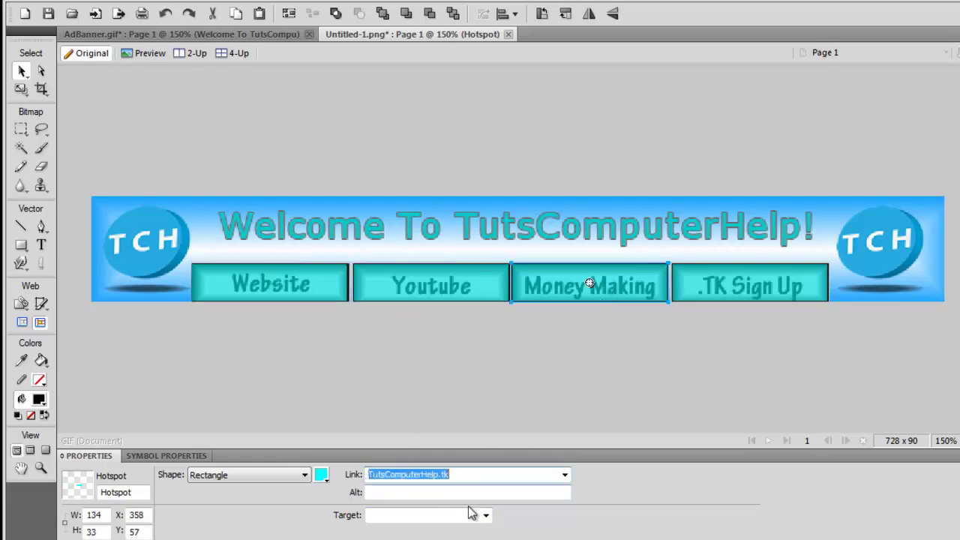
left_click(368, 474)
type("http://w..")
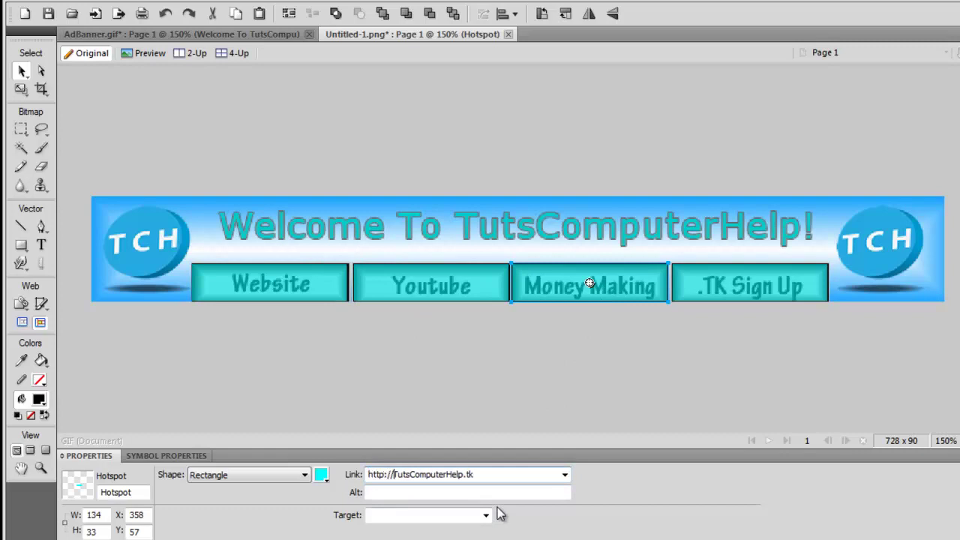
key("BackSpace")
key("BackSpace")
type("ww.")
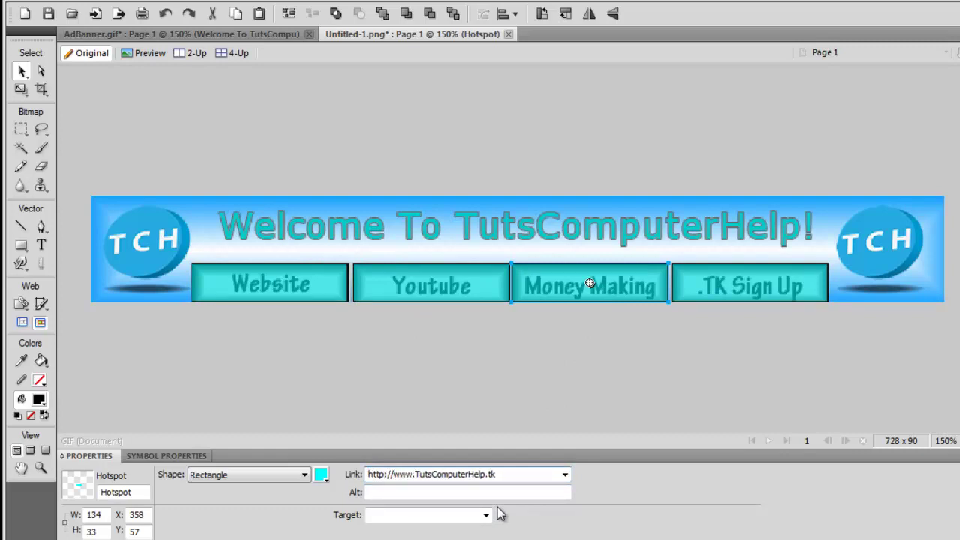
left_click_drag(415, 474, 486, 474)
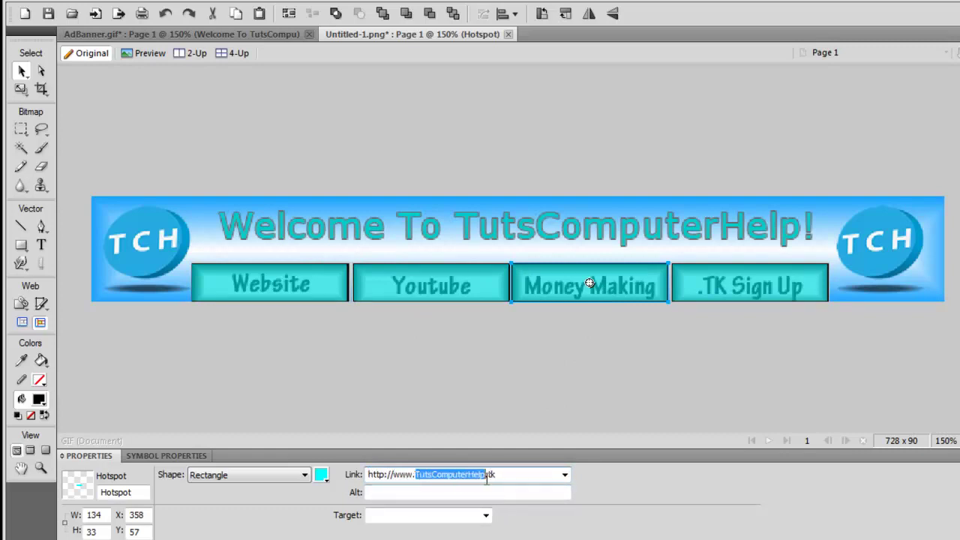
type("TCH-Mo")
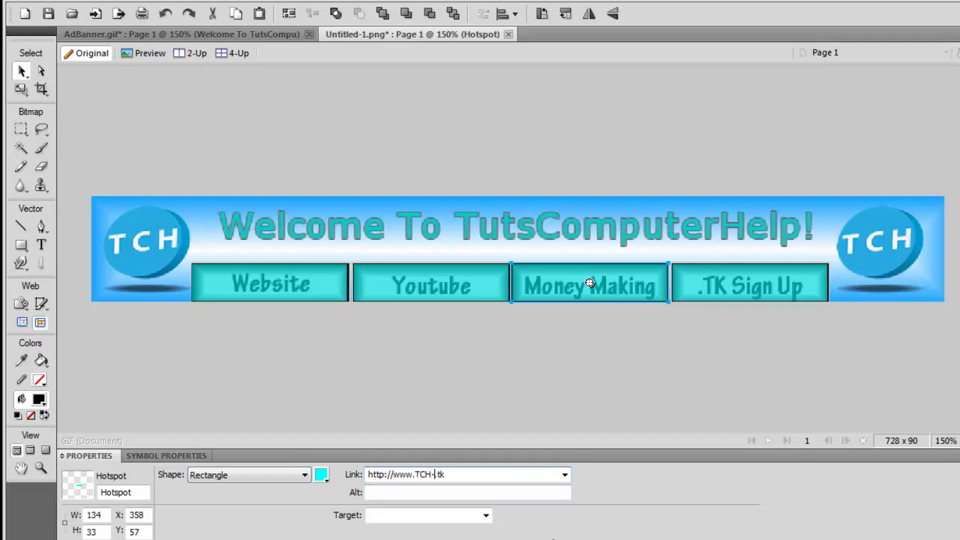
type("ney-Making")
key("Return")
left_click(750, 284)
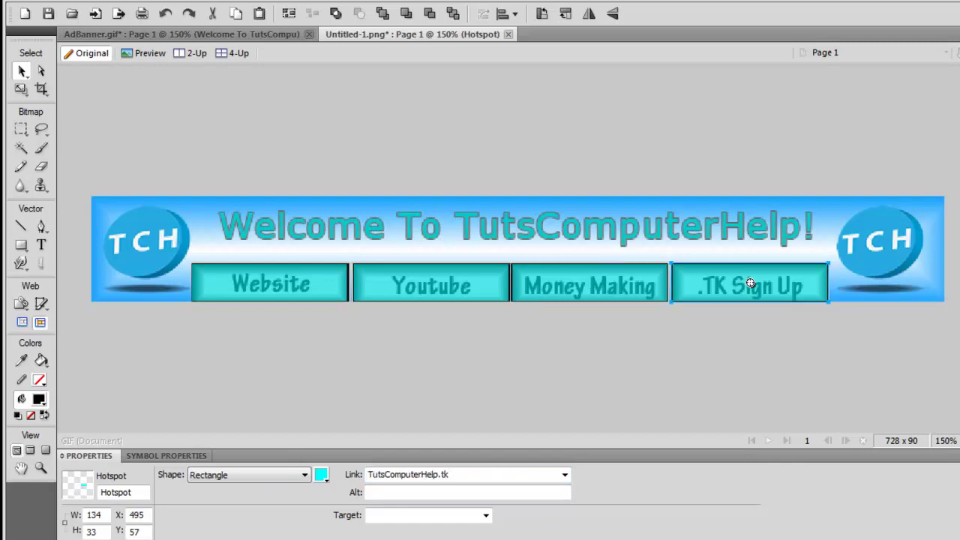
left_click(484, 474)
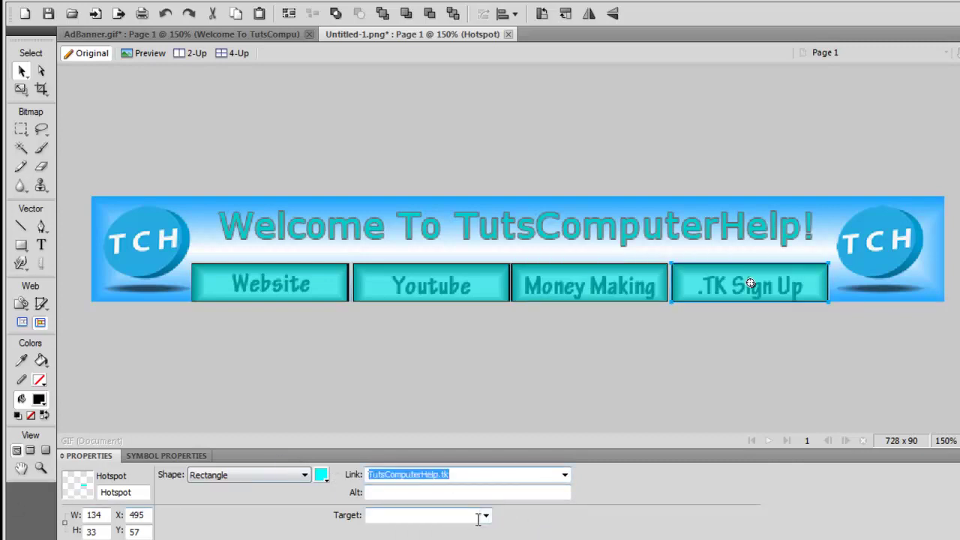
type("Http:/")
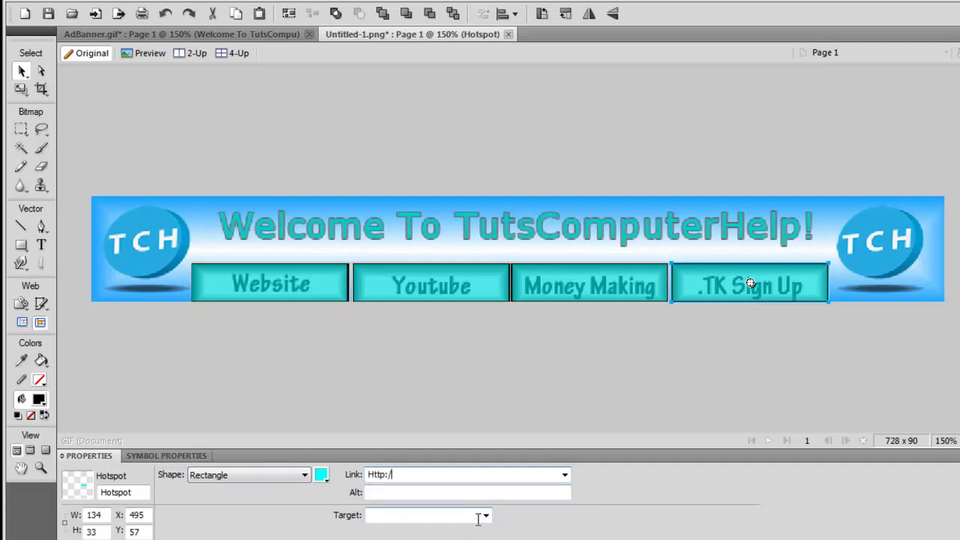
type("/www.TKREF.TK")
key("Return")
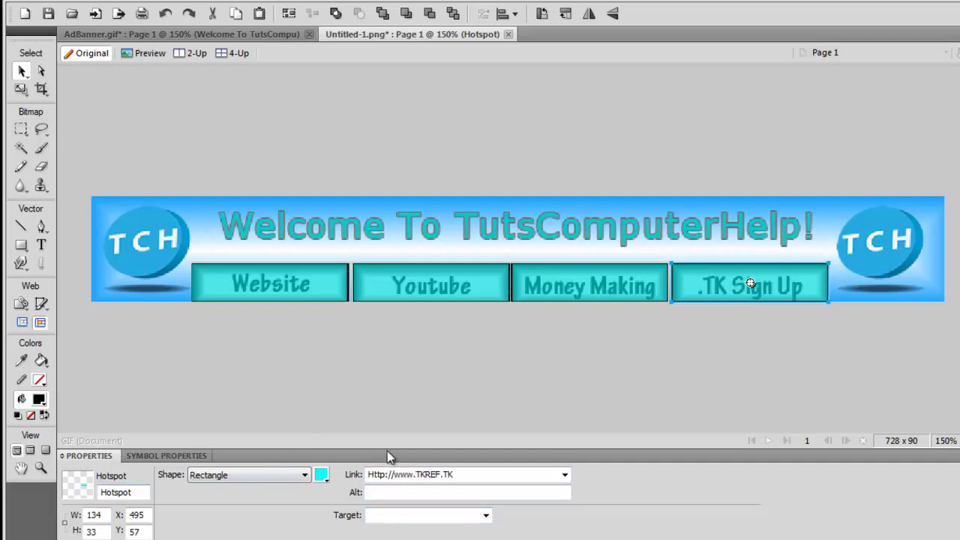
Check each of the four hotspots' links in turn, then deselect
left_click(352, 381)
left_click(323, 264)
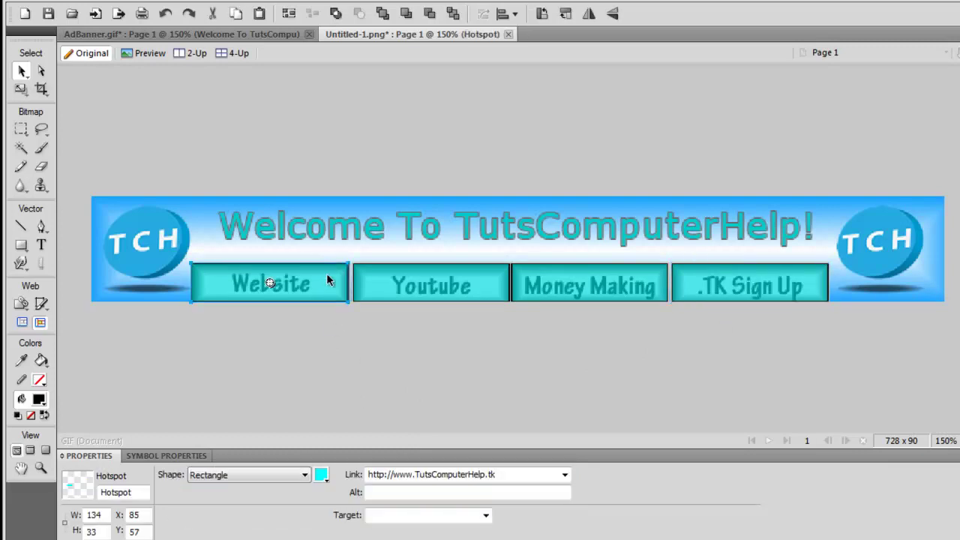
left_click(489, 281)
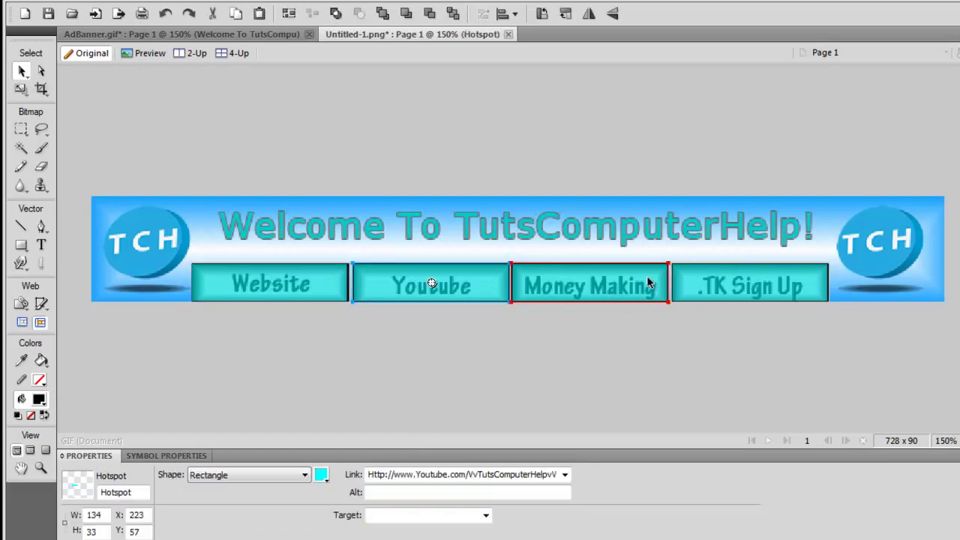
left_click(648, 281)
left_click(735, 275)
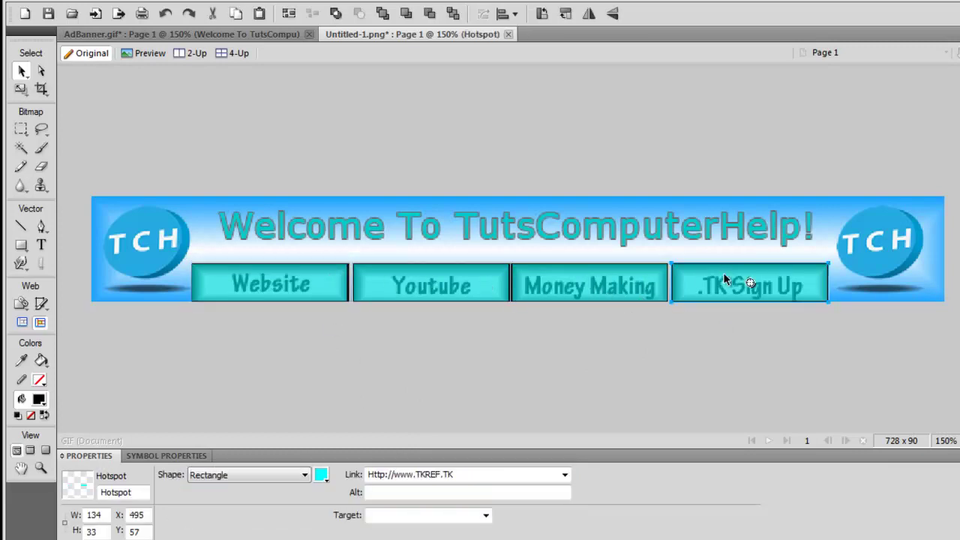
left_click(345, 357)
left_click(249, 267)
left_click(164, 322)
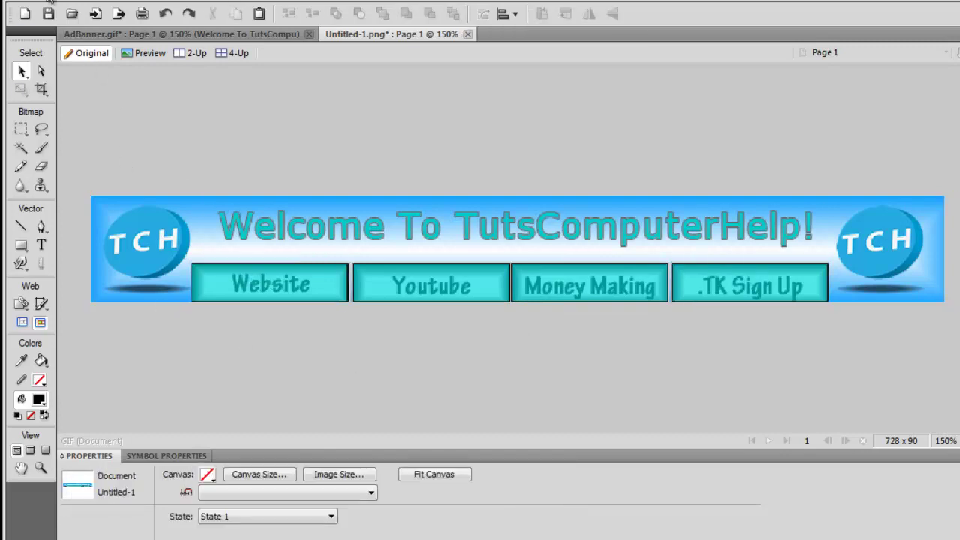
left_click(315, 294)
left_click(353, 393)
left_click(325, 268)
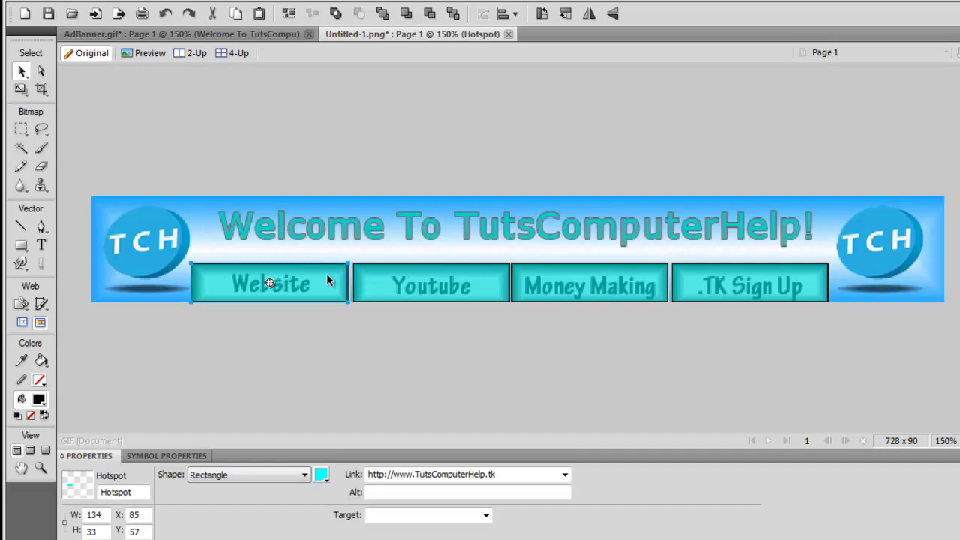
left_click(486, 284)
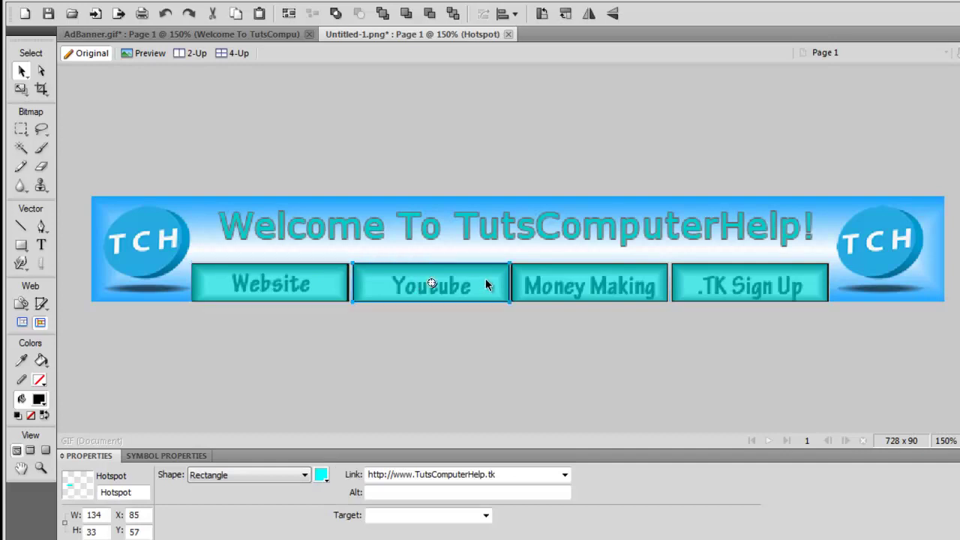
left_click(648, 275)
left_click(729, 276)
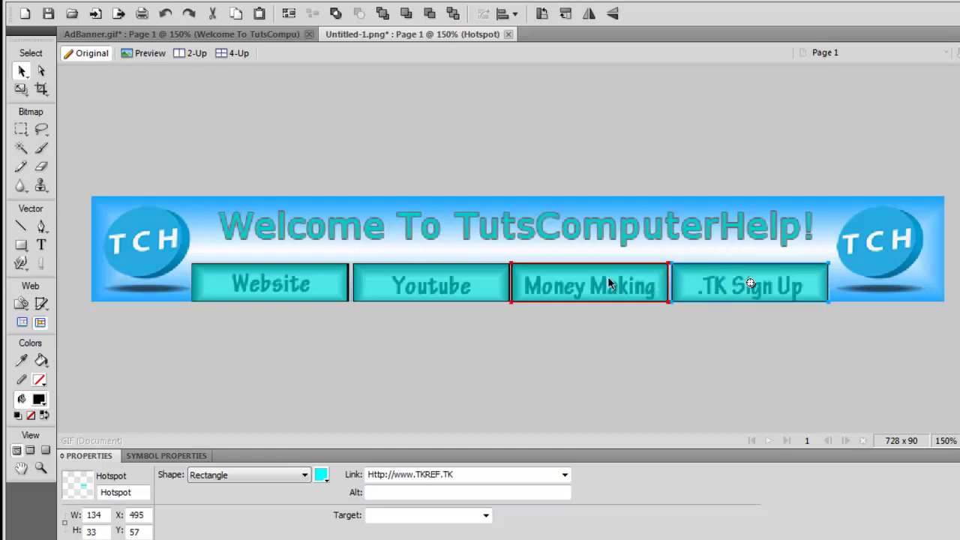
left_click(309, 381)
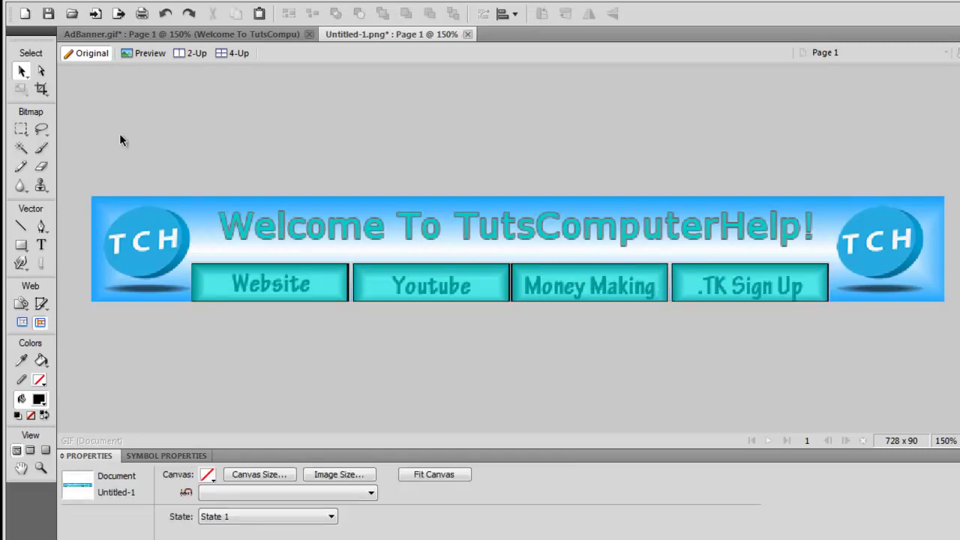
left_click(255, 276)
left_click(164, 319)
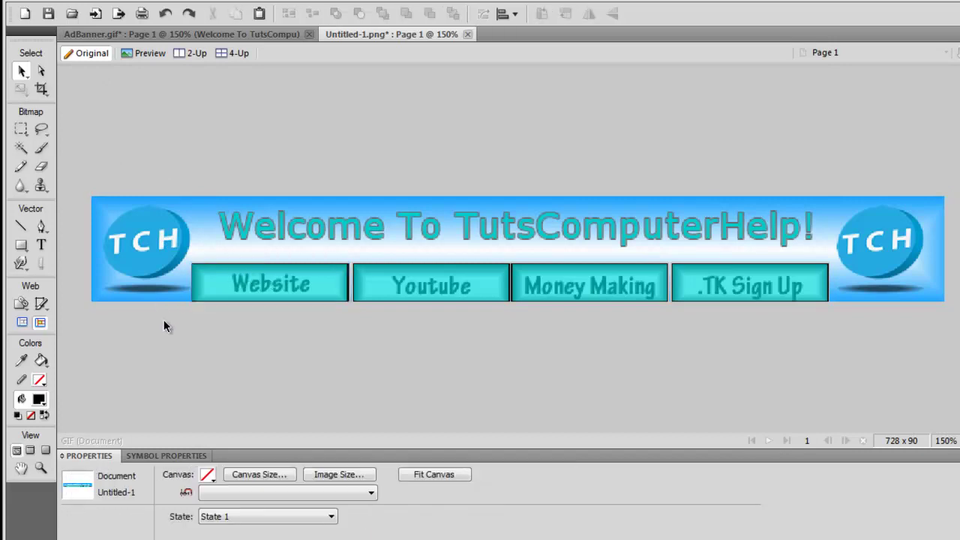
Save the banner as a Fireworks PNG file named 'Banner all'
left_click(48, 13)
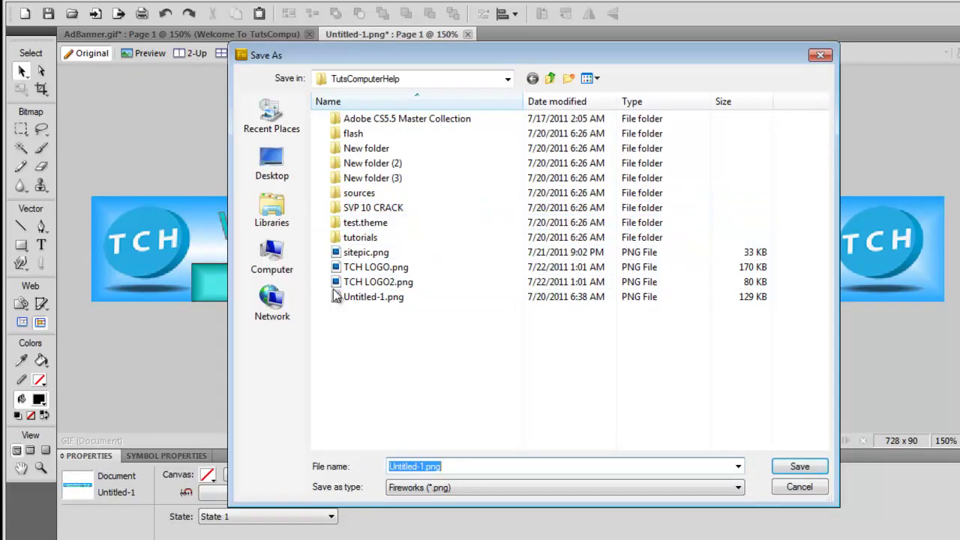
left_click(433, 487)
left_click(435, 501)
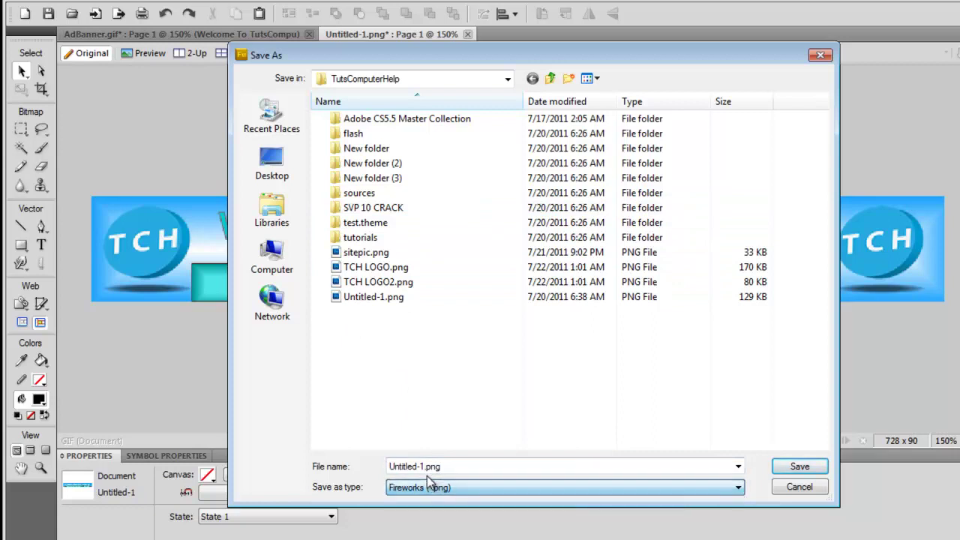
double_click(407, 465)
left_click(424, 466)
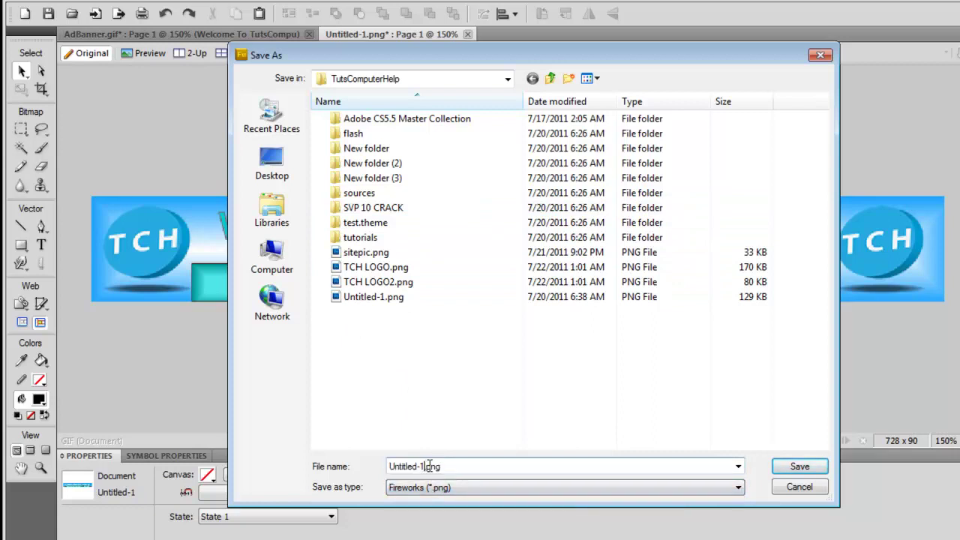
left_click_drag(425, 466, 336, 475)
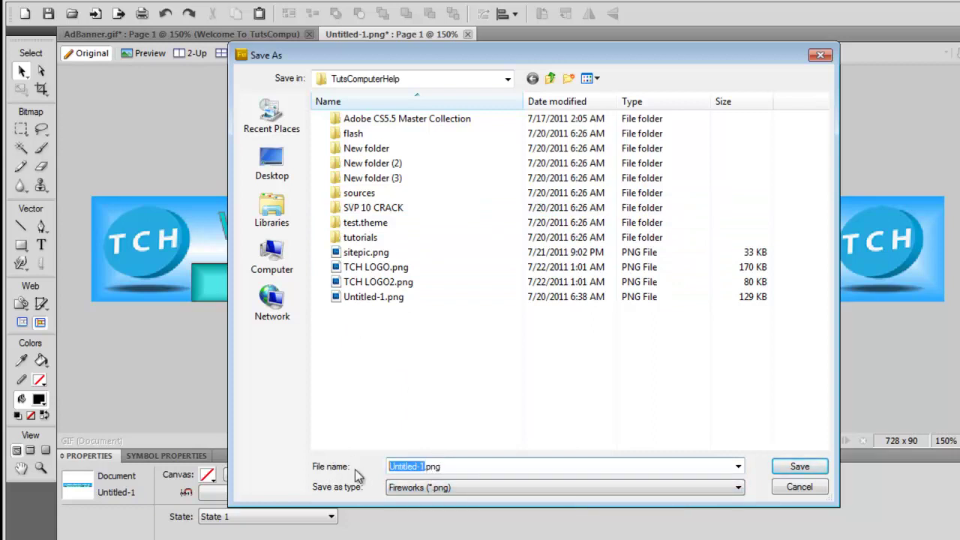
type("Banner")
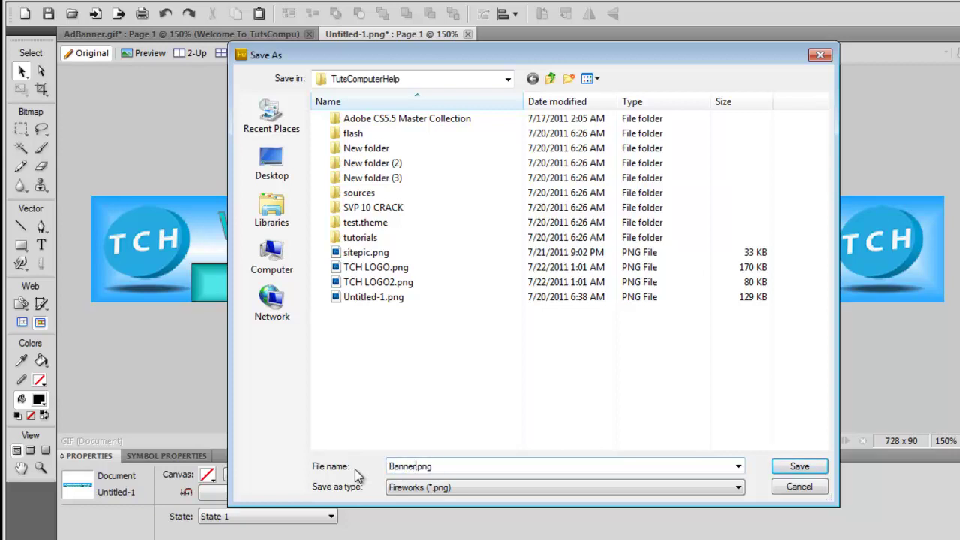
type(" all")
key("Return")
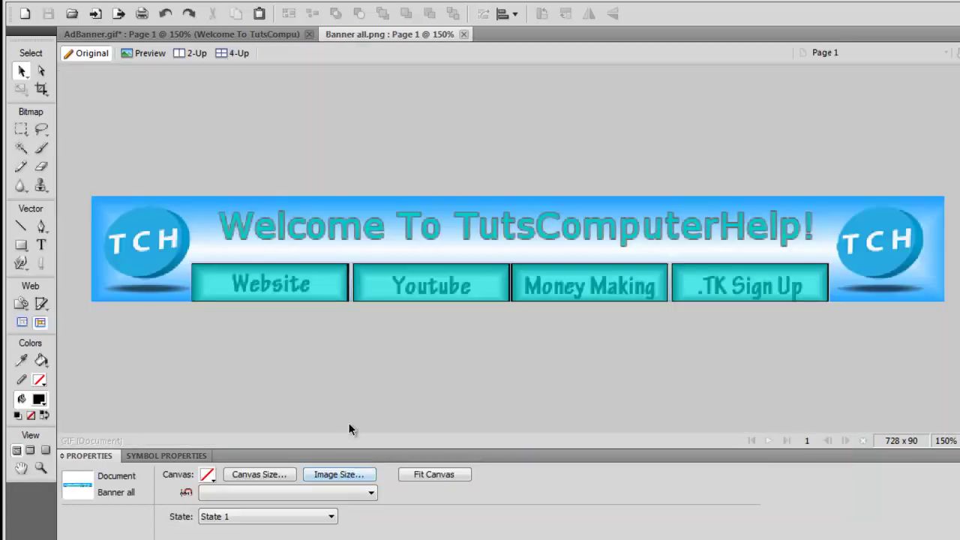
Start an export of the banner and rename the file to BannerTest.htm
left_click(57, 2)
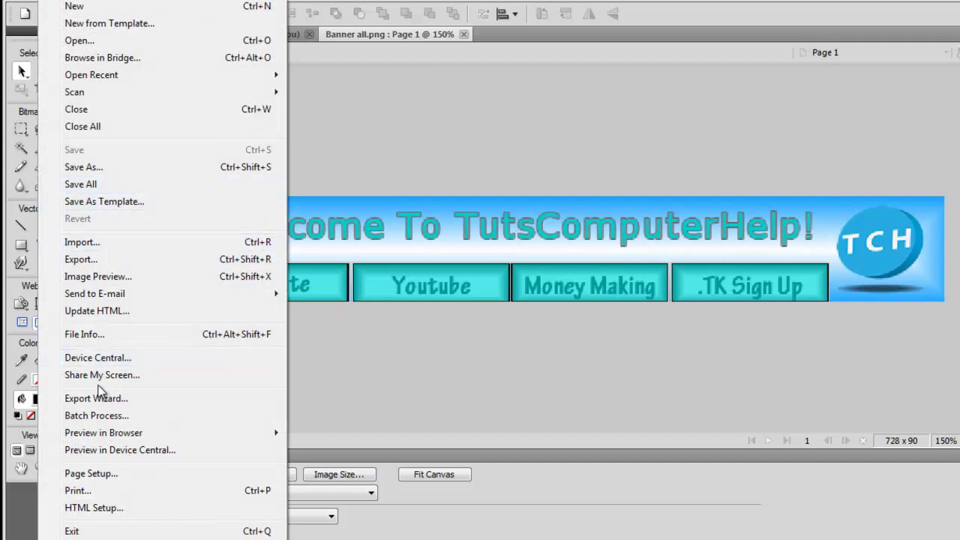
left_click(117, 259)
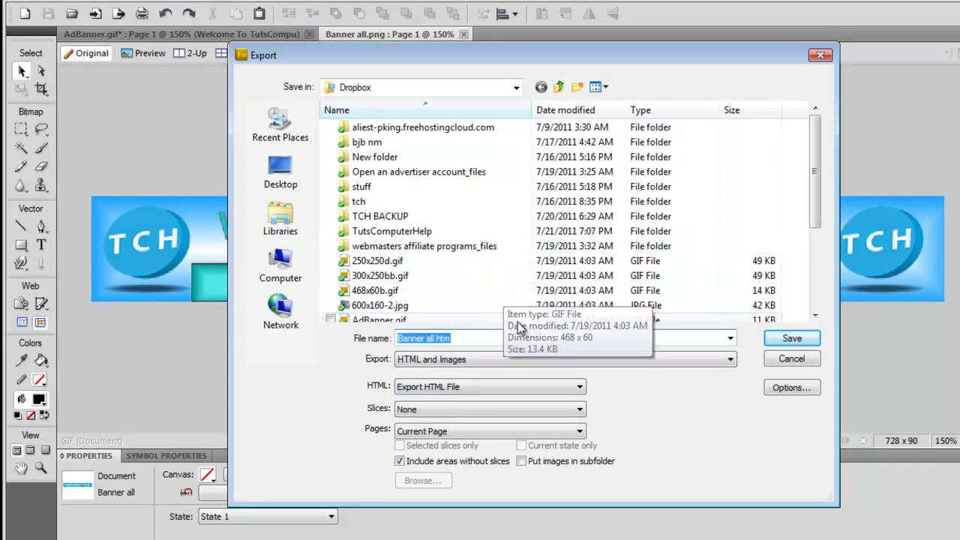
left_click(444, 338)
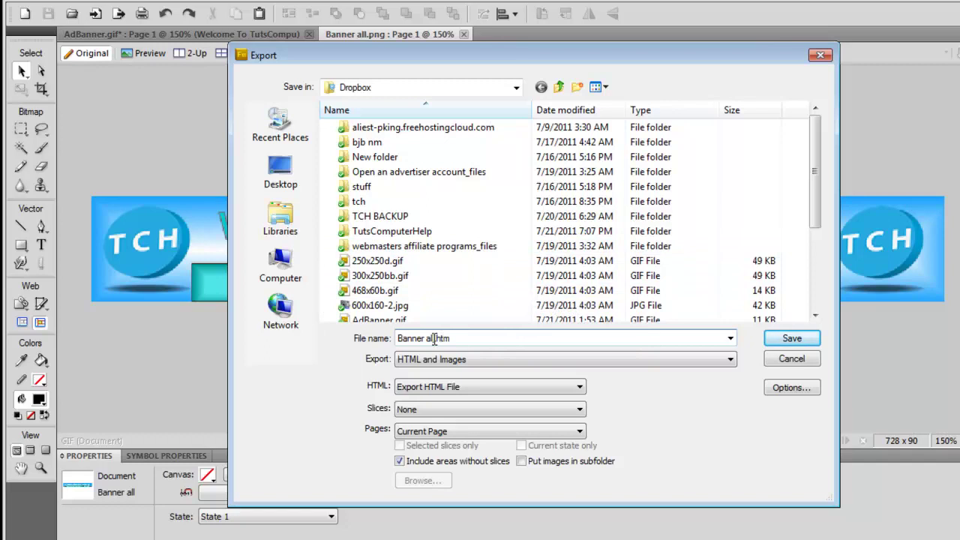
key("BackSpace")
key("BackSpace")
key("BackSpace")
type("test")
key("BackSpace")
type("T")
left_click(442, 339)
Keep HTML and Images as the export type and save it into the Dropbox folder
left_click(424, 362)
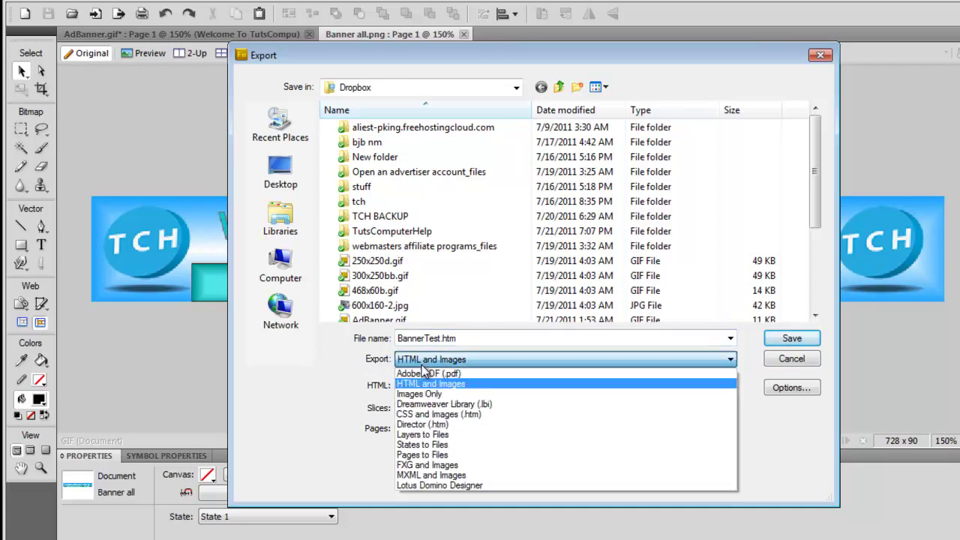
left_click(422, 365)
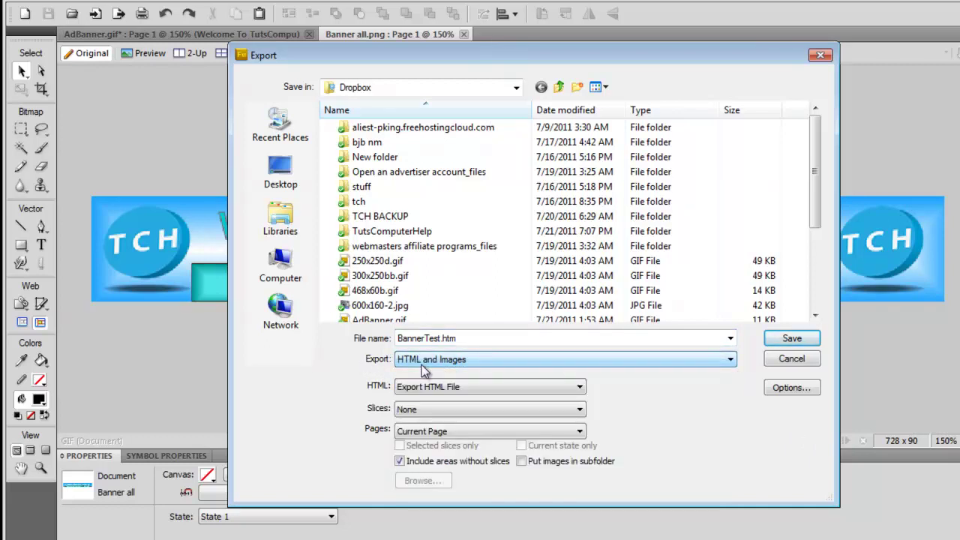
key("shift+Tab")
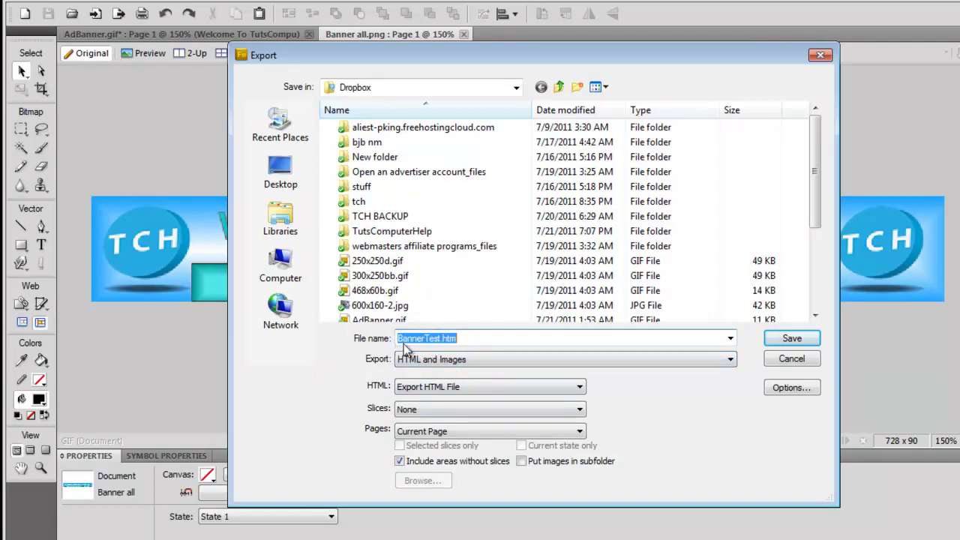
left_click(446, 338)
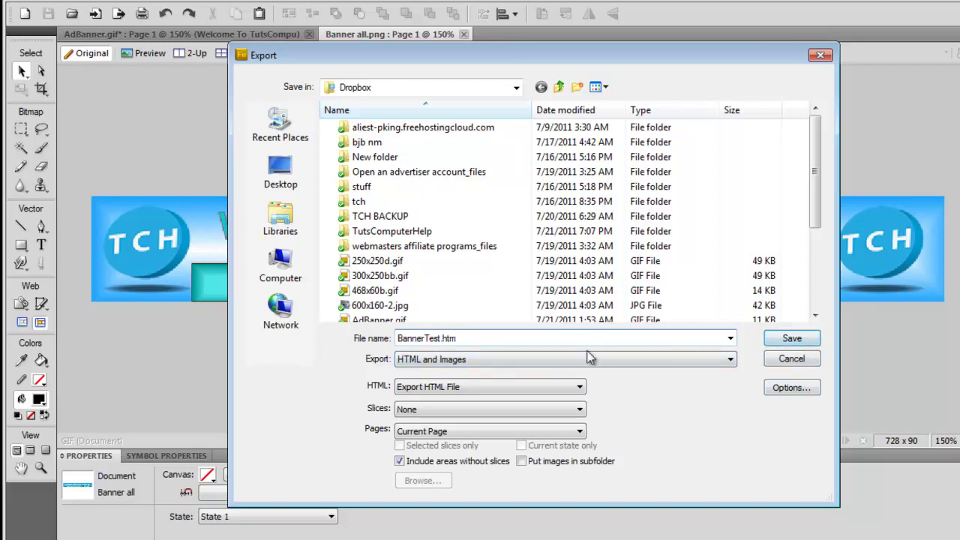
left_click(790, 339)
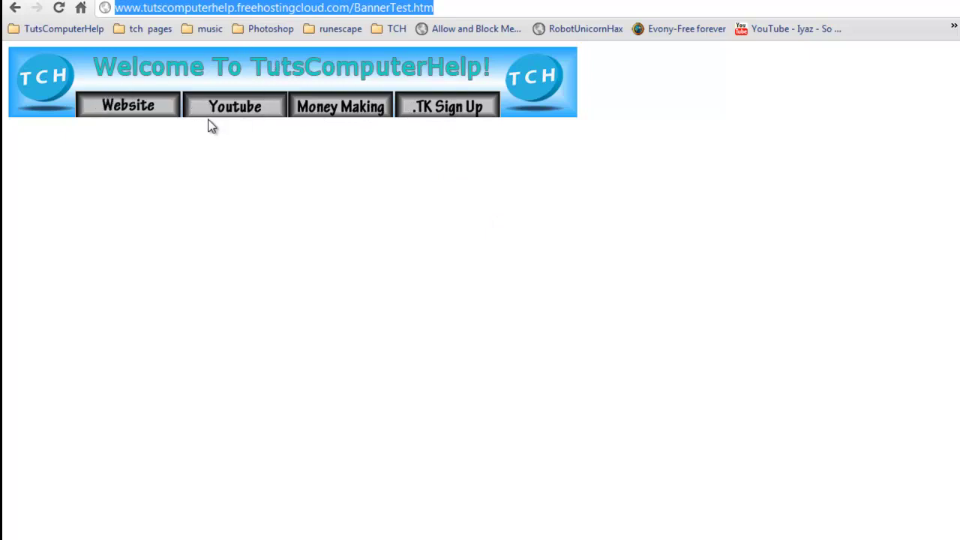
Test the banner's Website button, confirming it opens the TutsComputerHelp site
left_click(156, 115)
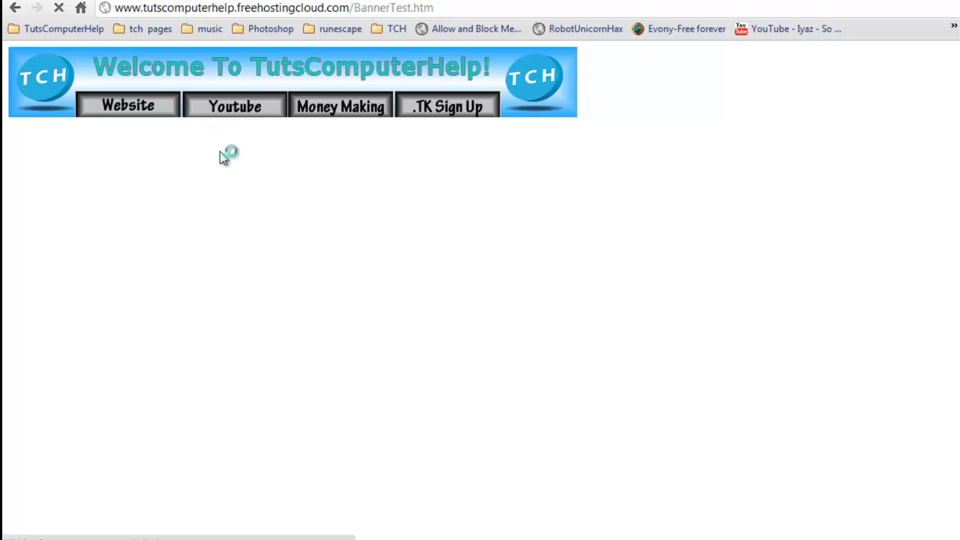
scroll(773, 218, "down", 1)
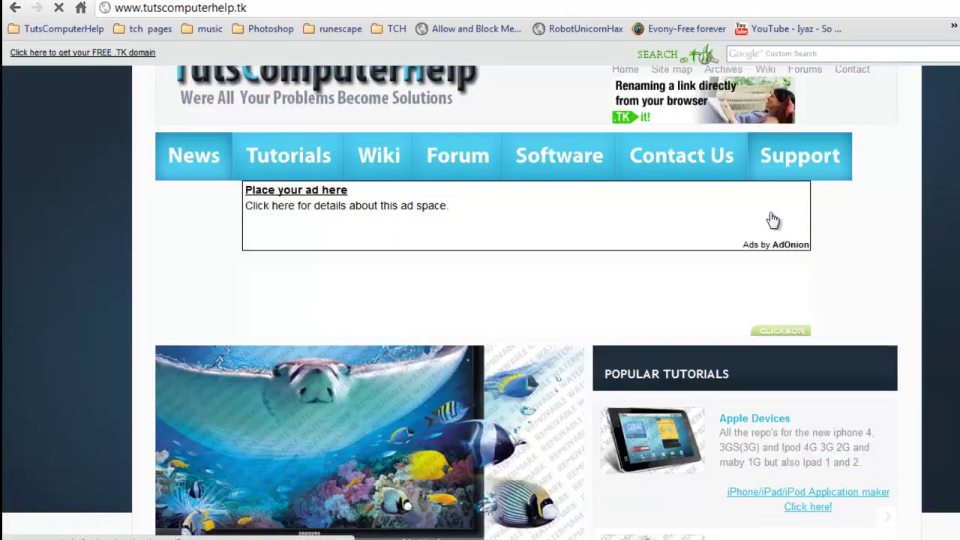
scroll(772, 218, "down", 8)
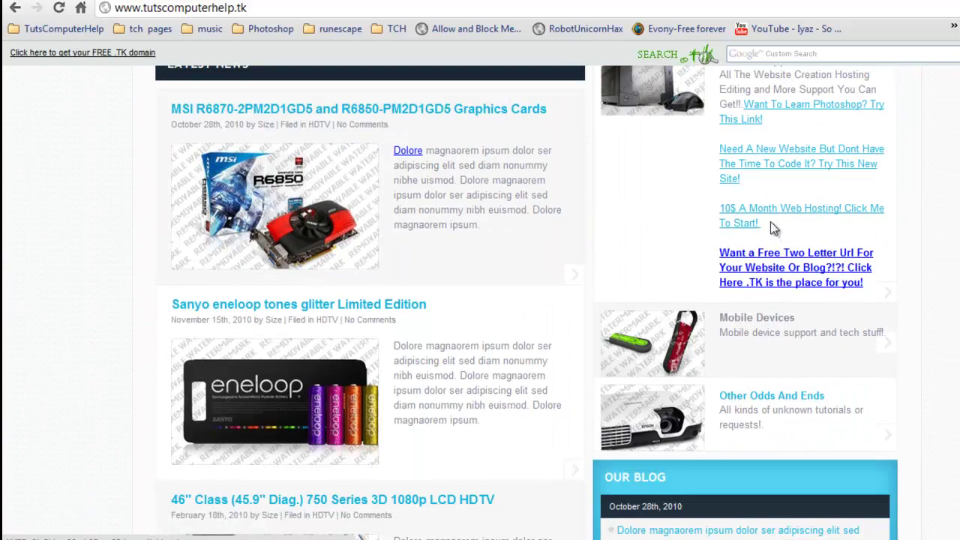
scroll(771, 223, "up", 10)
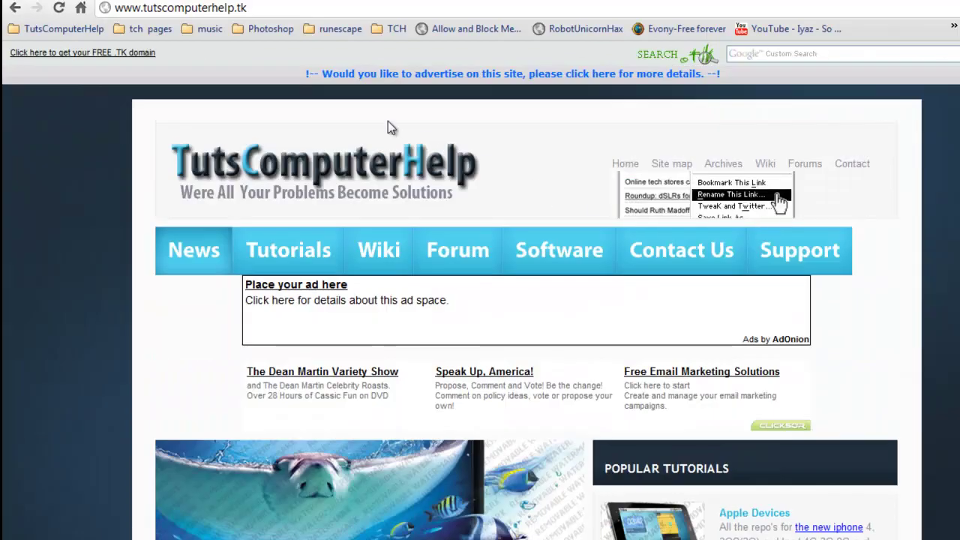
Go back to BannerTest.htm, test the Youtube button's channel link, then return to Fireworks
left_click(15, 7)
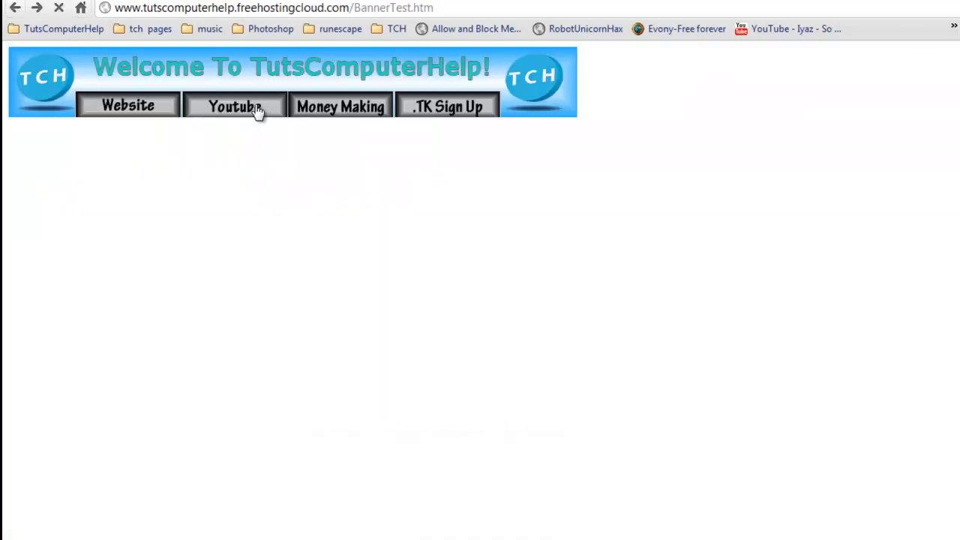
left_click(256, 111)
scroll(180, 137, "down", 5)
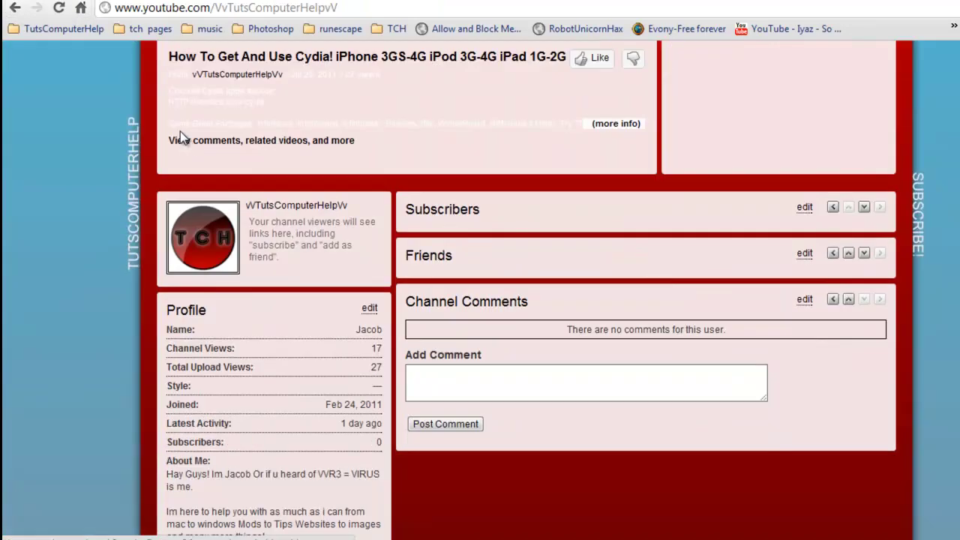
scroll(180, 137, "down", 4)
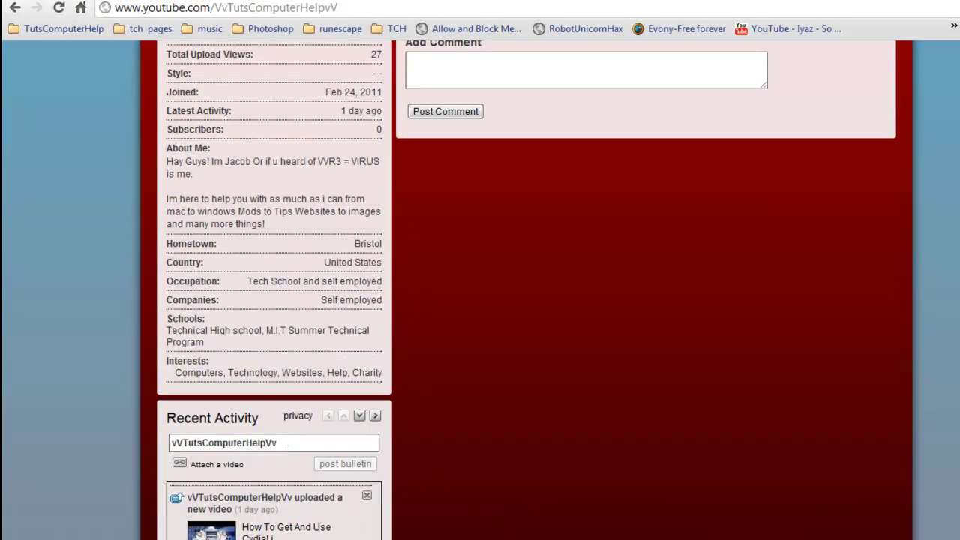
key("alt+Tab")
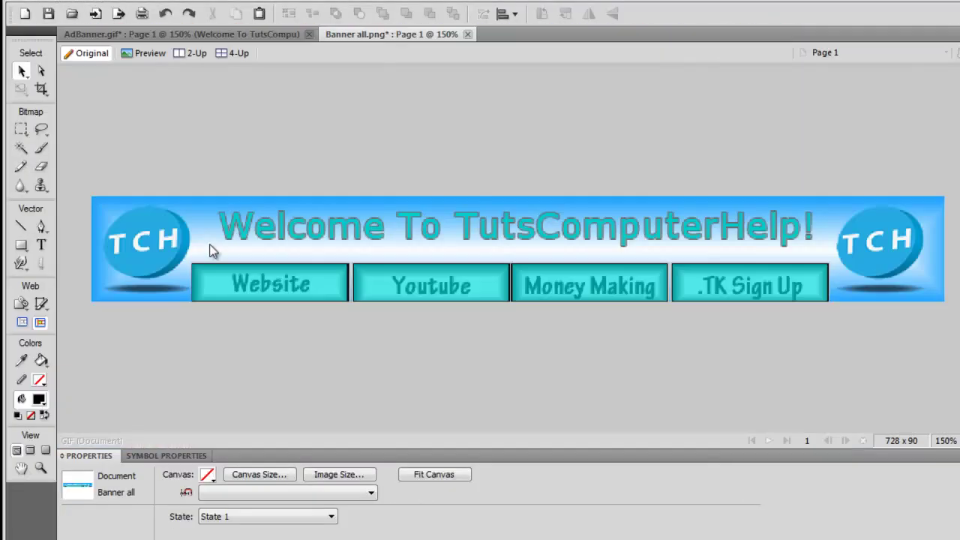
Back on BannerTest.htm in Chrome, test the Money Making button opening tch-money-making.tk
key("alt+Tab")
scroll(212, 251, "up", 10)
left_click(15, 8)
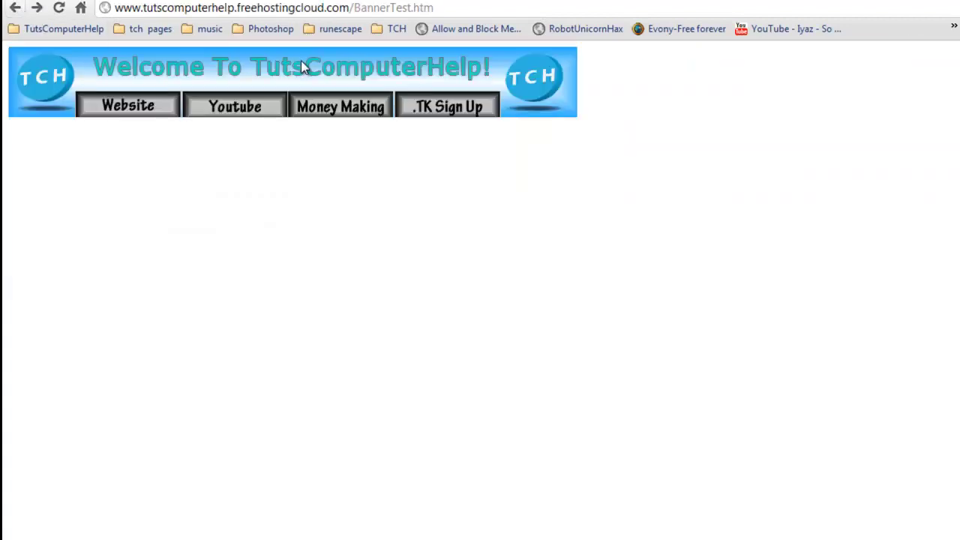
left_click(332, 105)
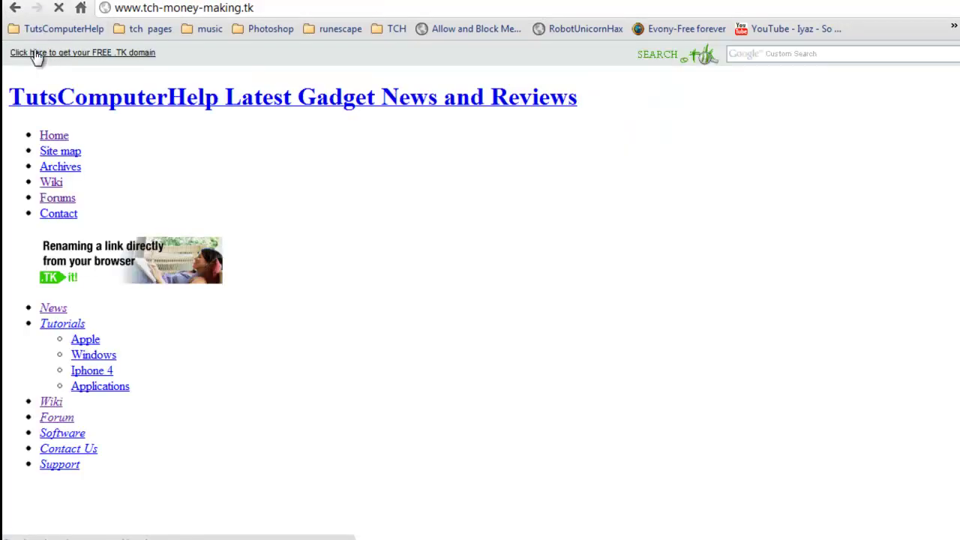
left_click(15, 7)
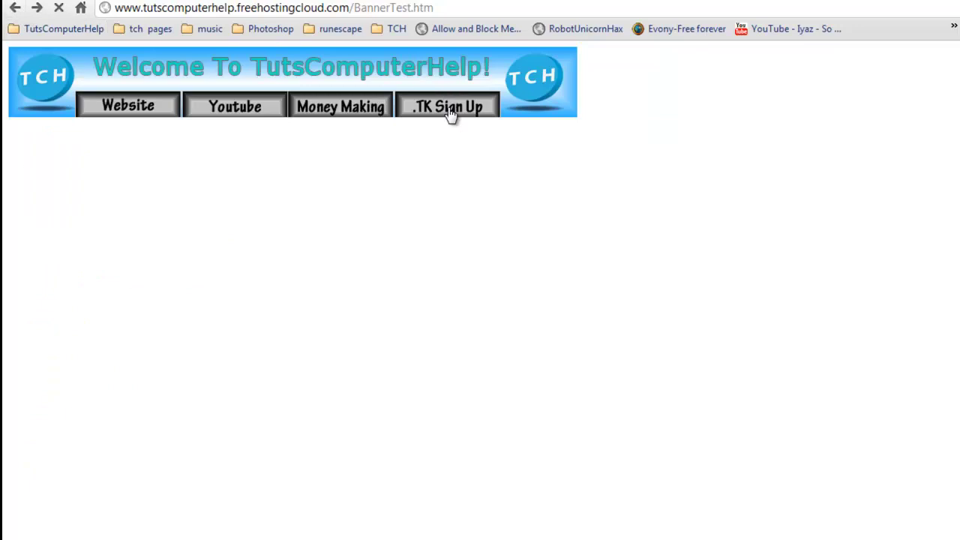
left_click(450, 111)
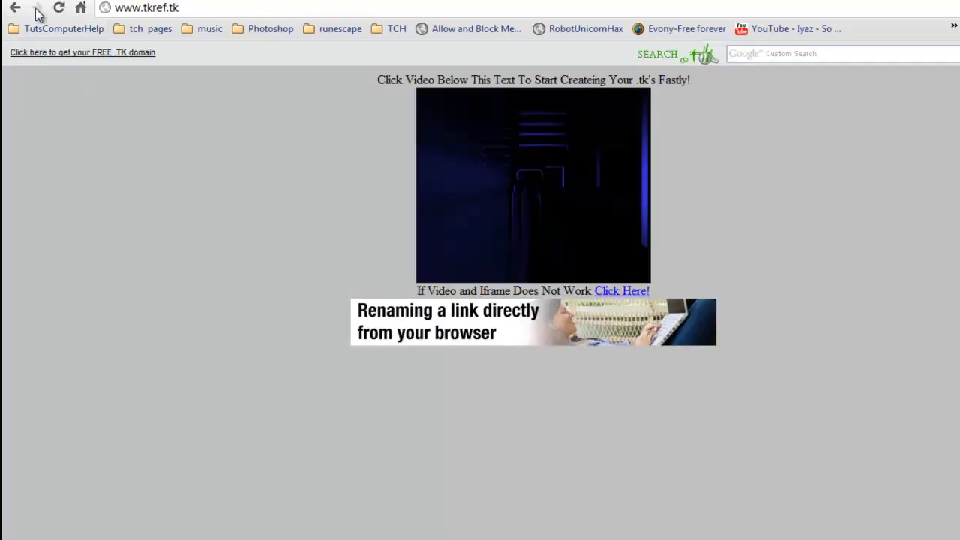
left_click(15, 9)
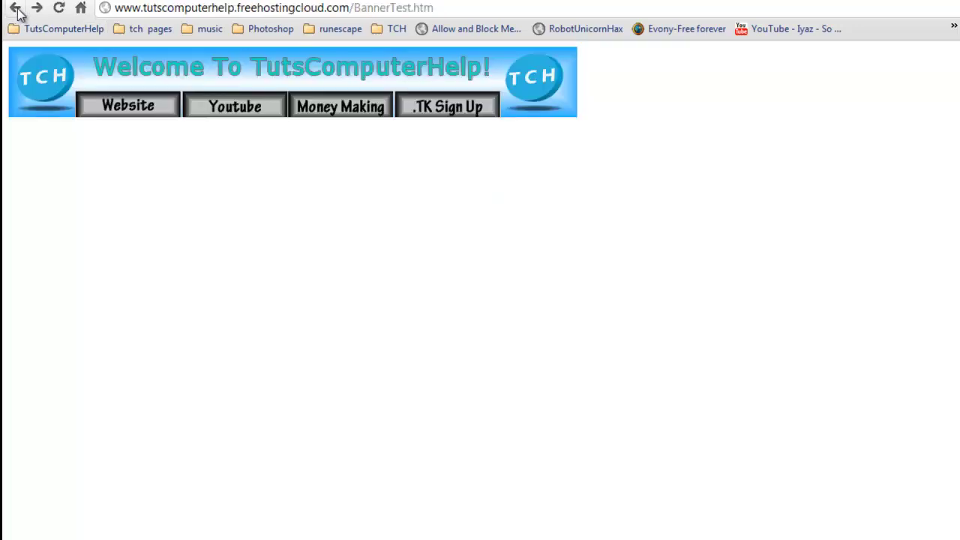
left_click(422, 104)
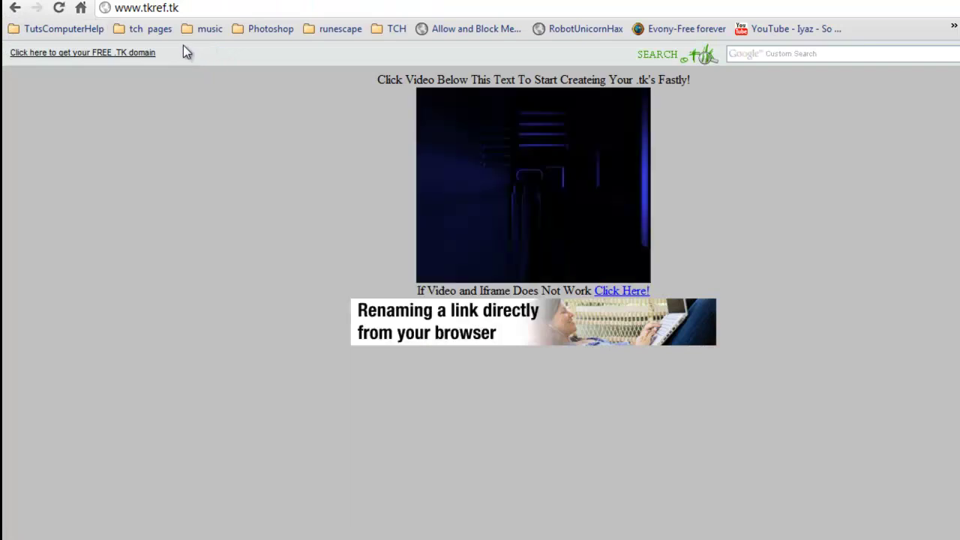